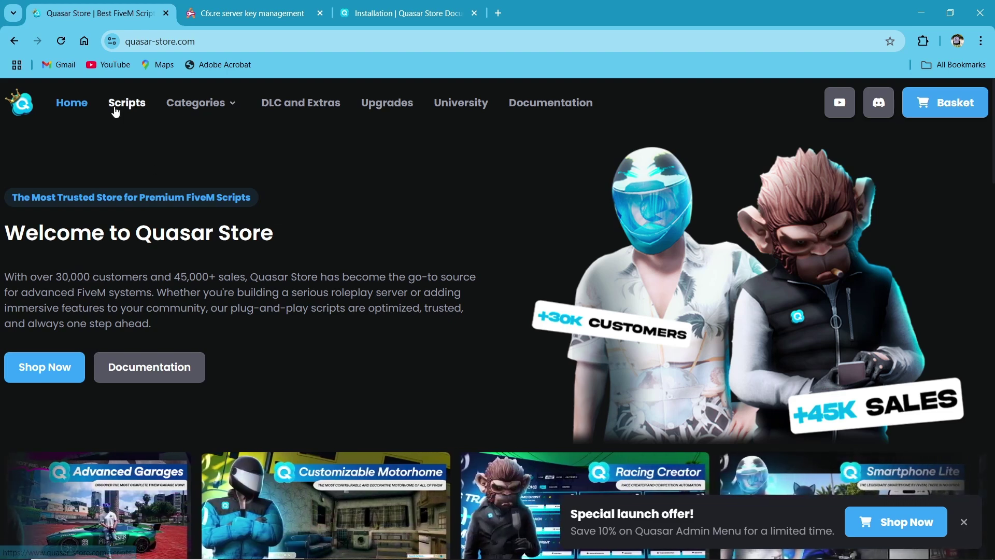
- Open the Quasar Store Scripts catalogue and scroll down to the Appearance card at 58.49 EUR
left_click(117, 111)
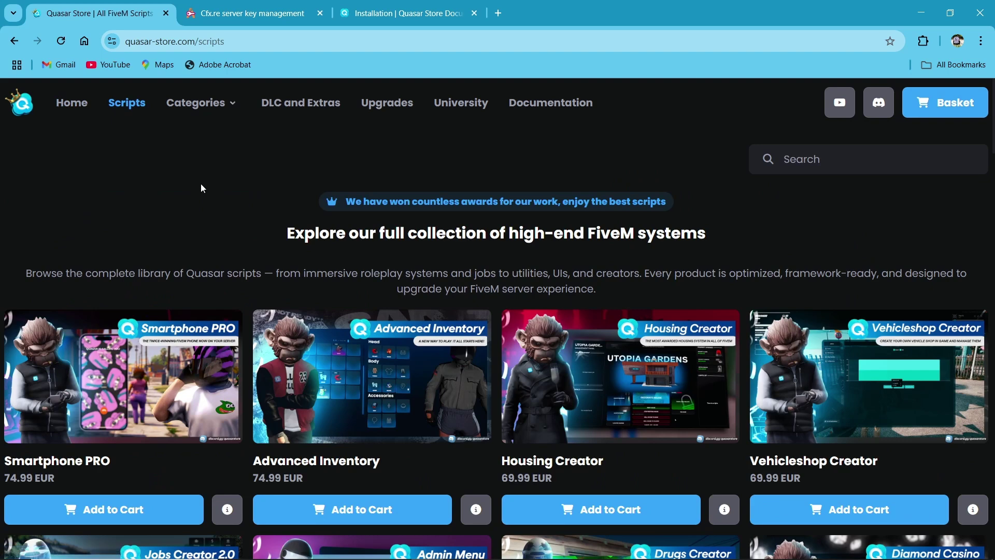
scroll(202, 188, "down", 10)
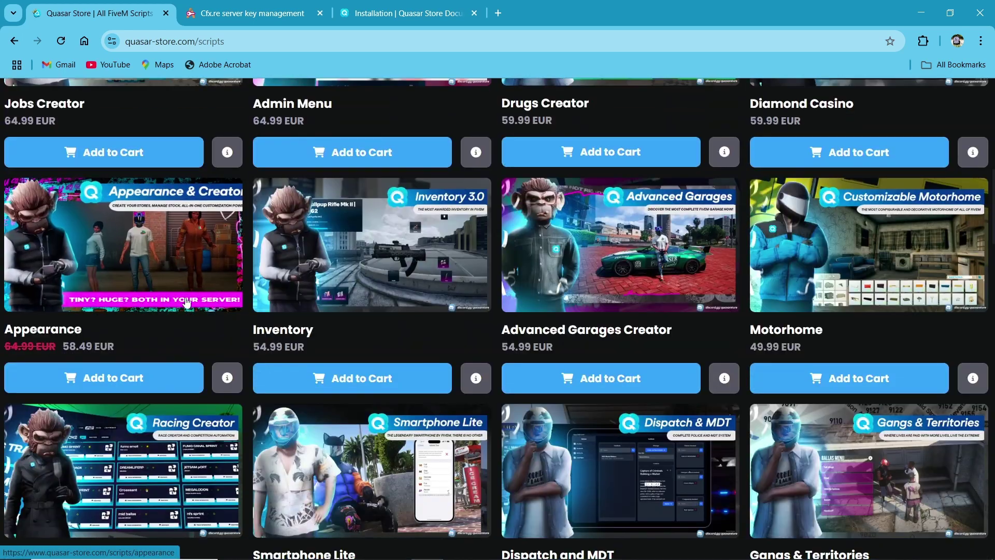
- Review the Appearance product page, then add the 58.49 EUR script to the basket
left_click(140, 284)
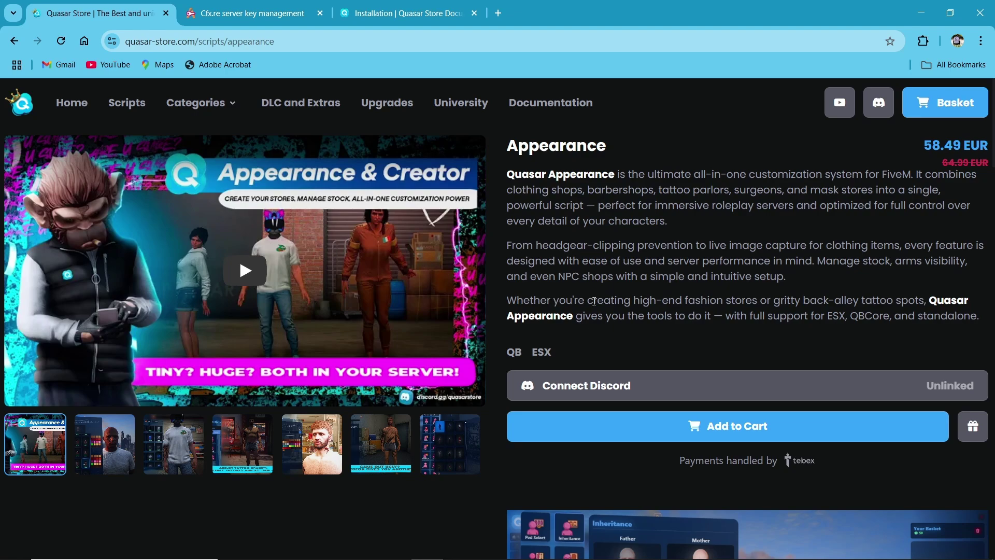
scroll(592, 322, "down", 6)
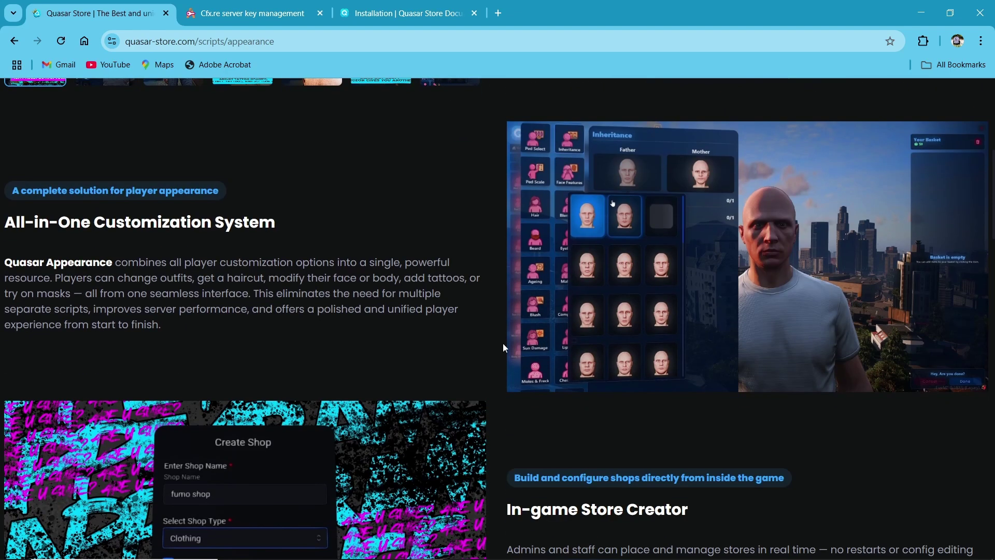
scroll(504, 346, "down", 3)
scroll(558, 387, "down", 6)
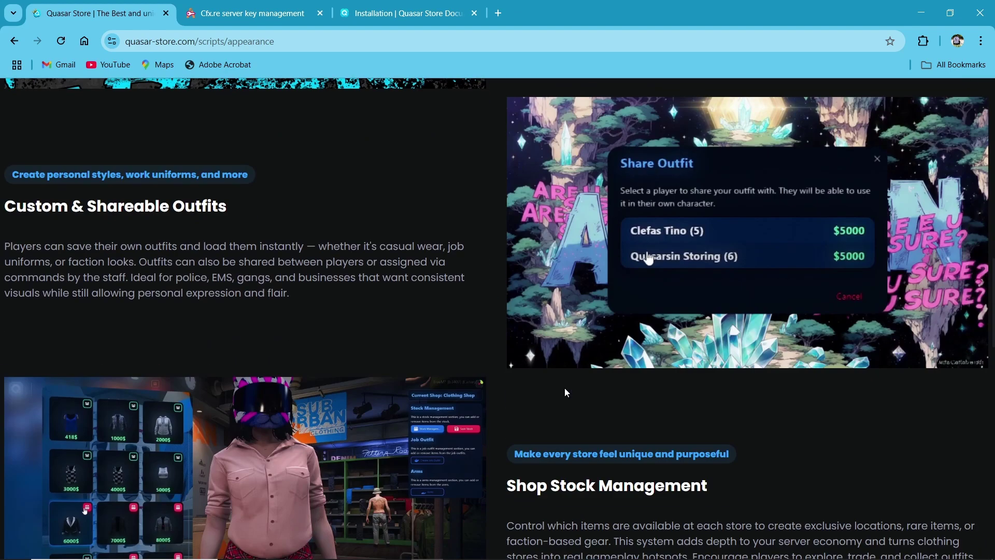
scroll(534, 392, "down", 6)
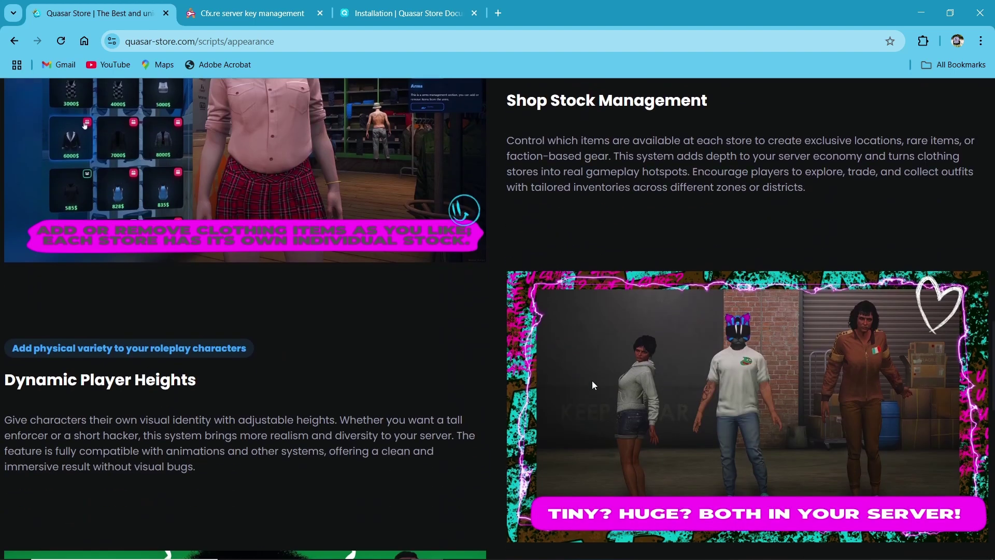
scroll(591, 409, "down", 3)
scroll(589, 435, "down", 3)
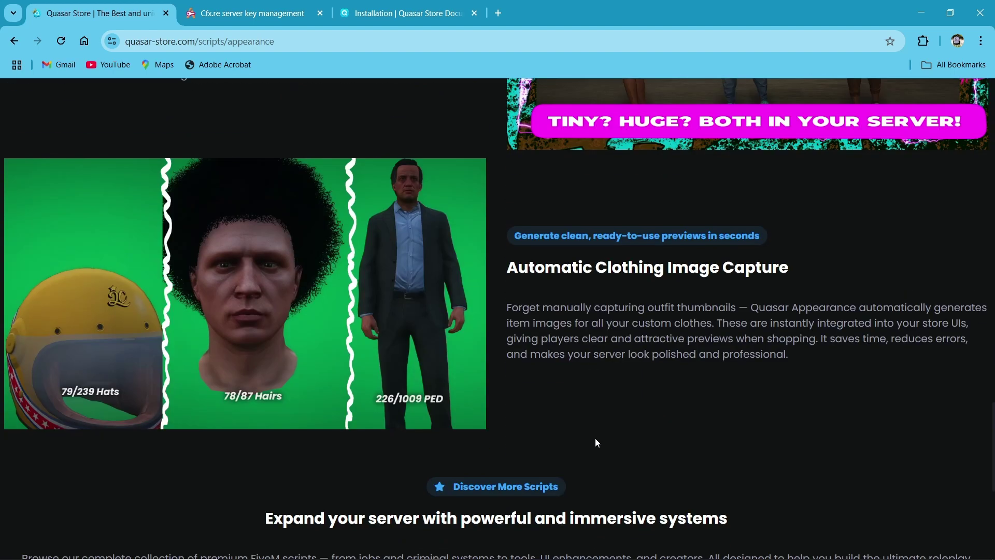
scroll(751, 435, "up", 15)
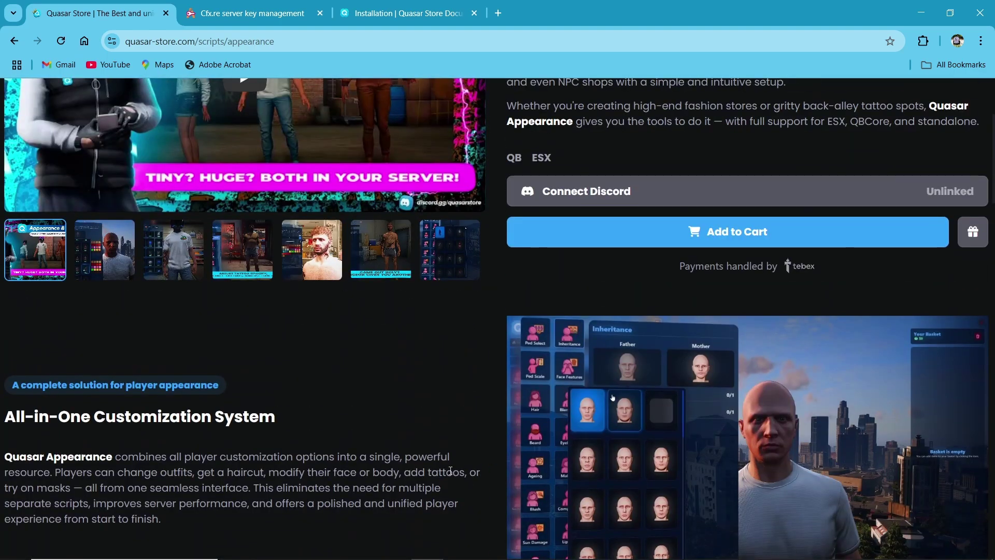
scroll(451, 470, "up", 3)
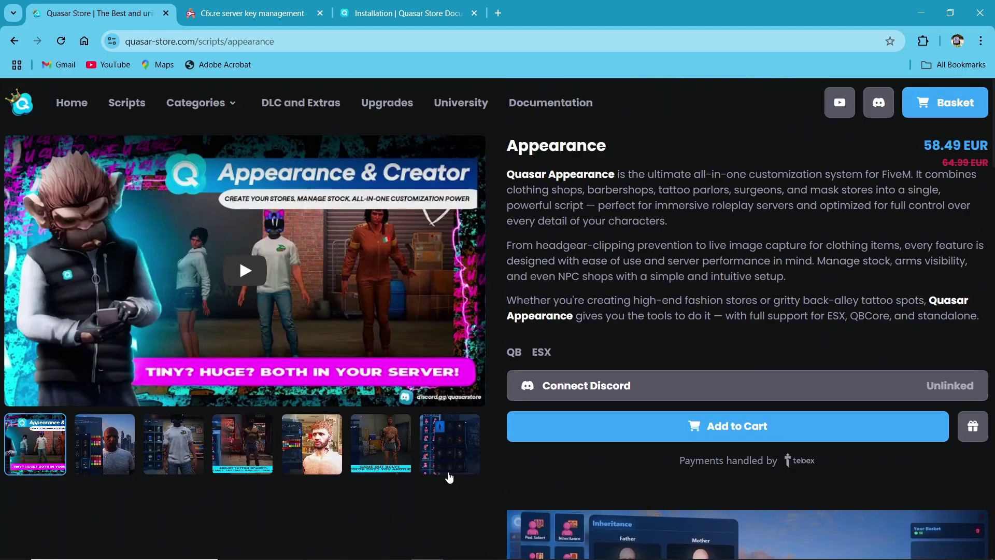
left_click(748, 438)
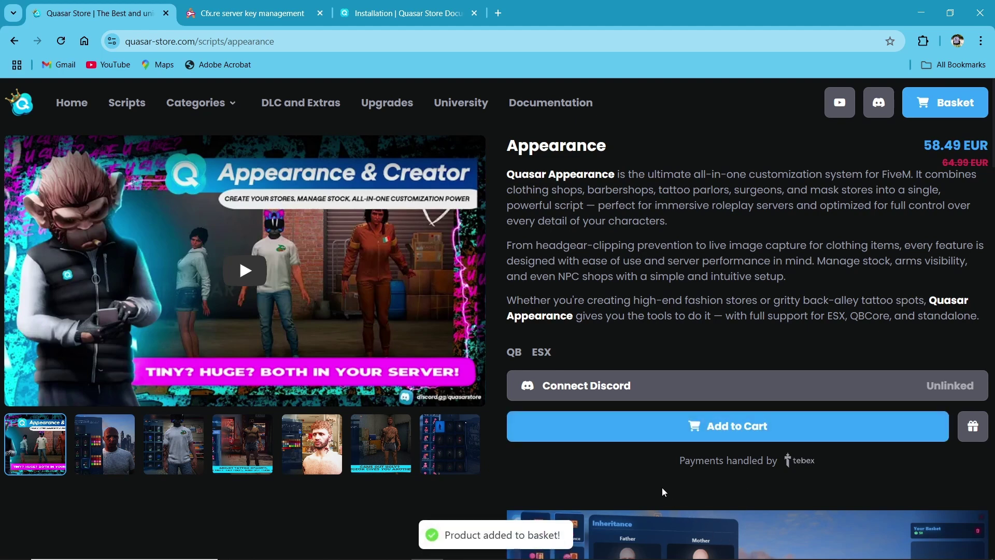
- Go from the basket to Tebex checkout for the €58.49 Appearance order
left_click(915, 113)
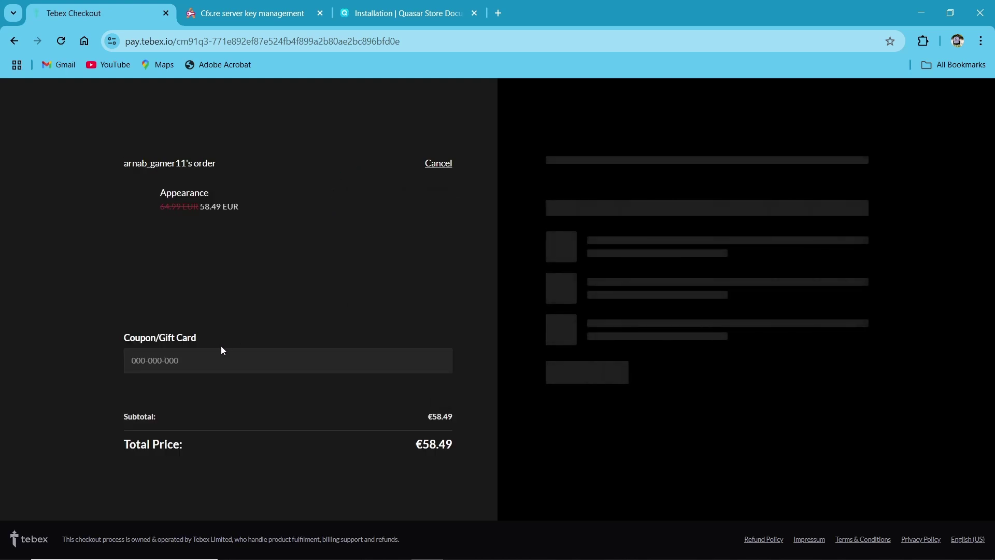
- Download the Appearance asset from Keymaster as [appearance].pack.zip and show it in Downloads
left_click(258, 6)
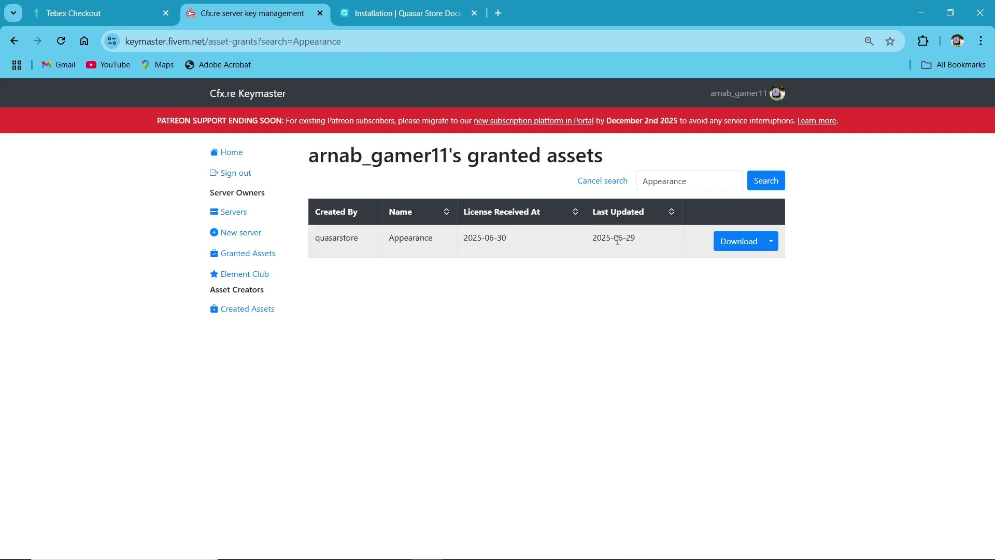
left_click(762, 242)
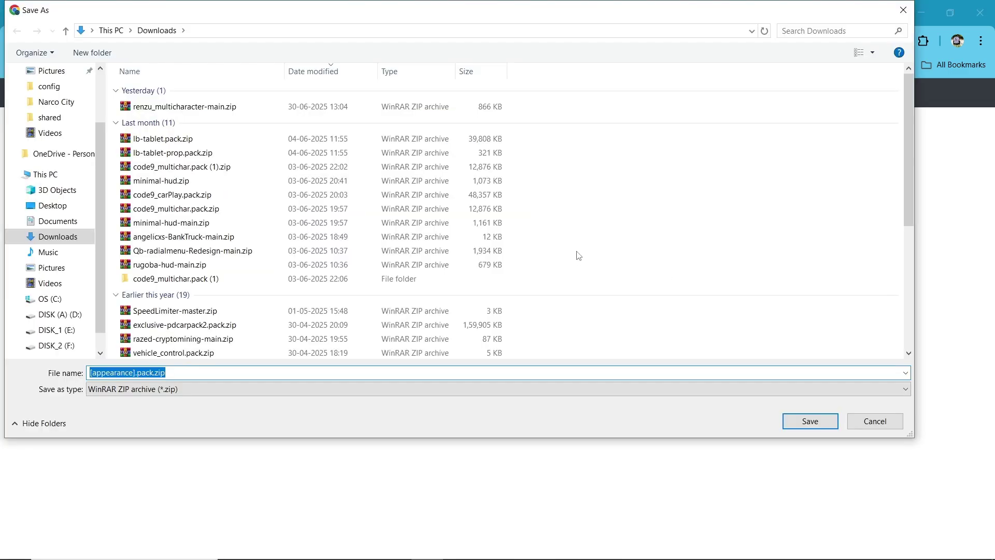
left_click(810, 421)
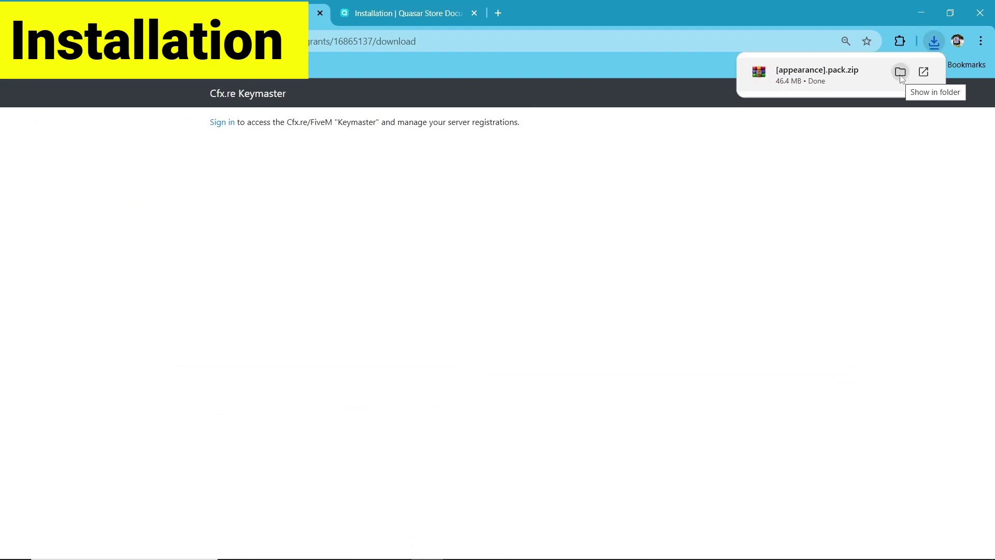
left_click(900, 73)
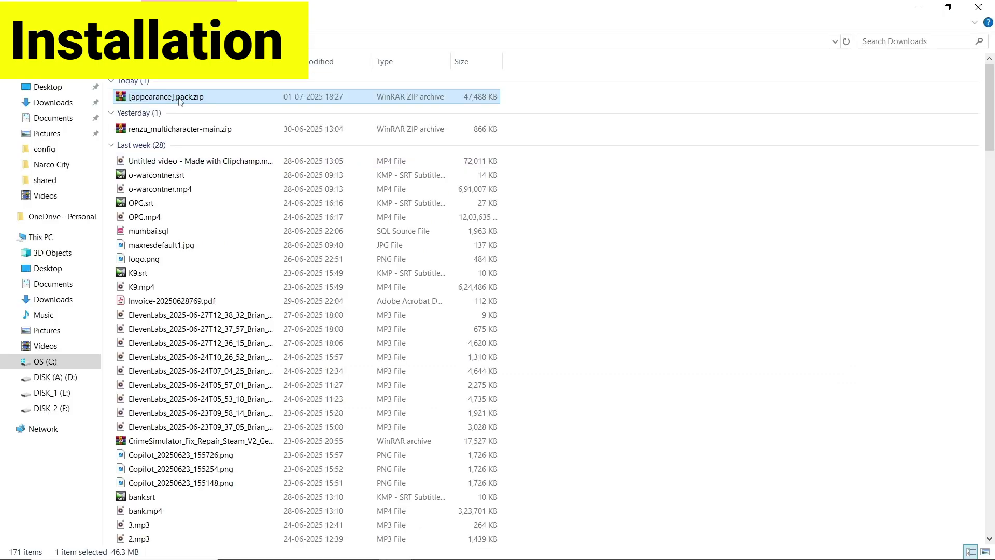
- Extract [appearance].pack.zip into an [appearance].pack folder
right_click(179, 97)
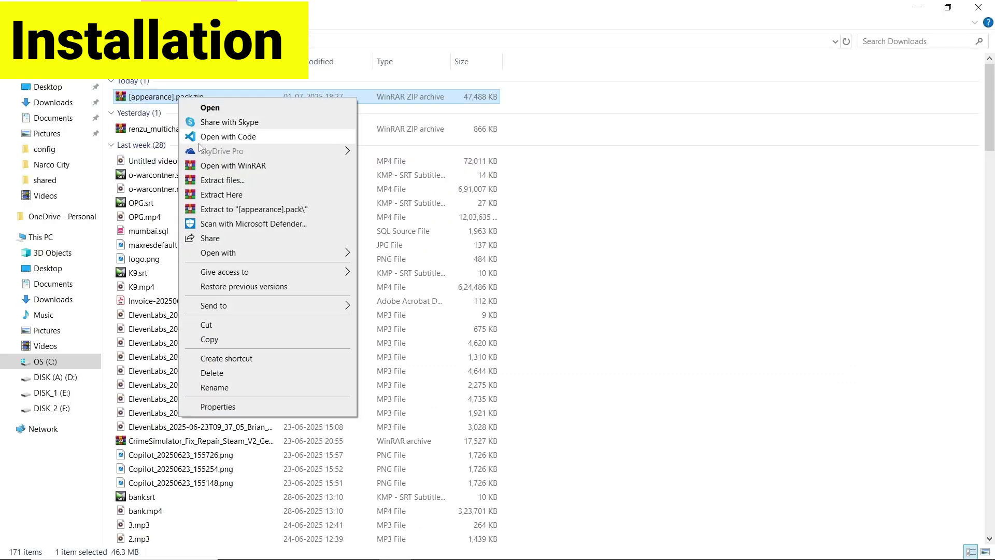
left_click(244, 210)
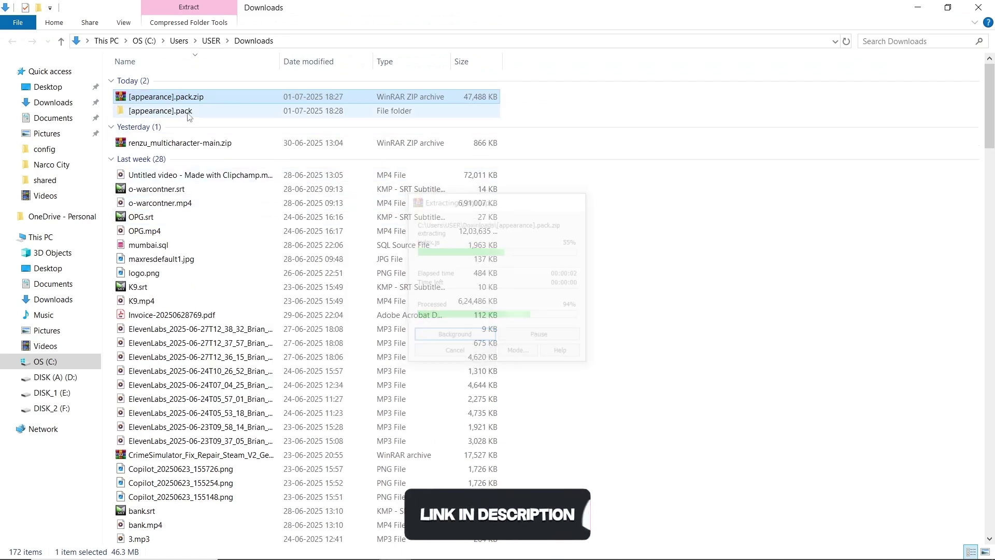
left_click(189, 114)
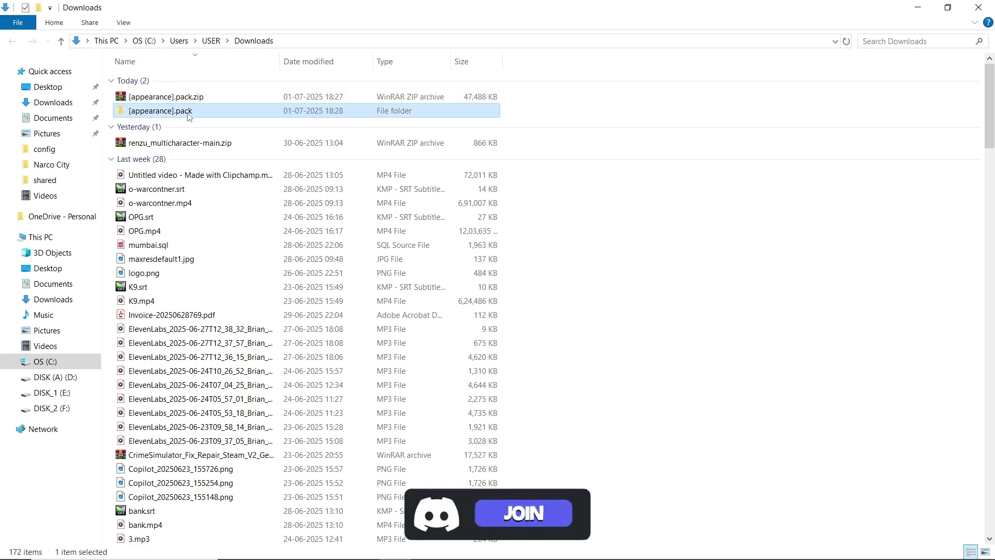
- Browse to Narco City > resources > [appearance] > [sql] and select main.sql
left_click(58, 165)
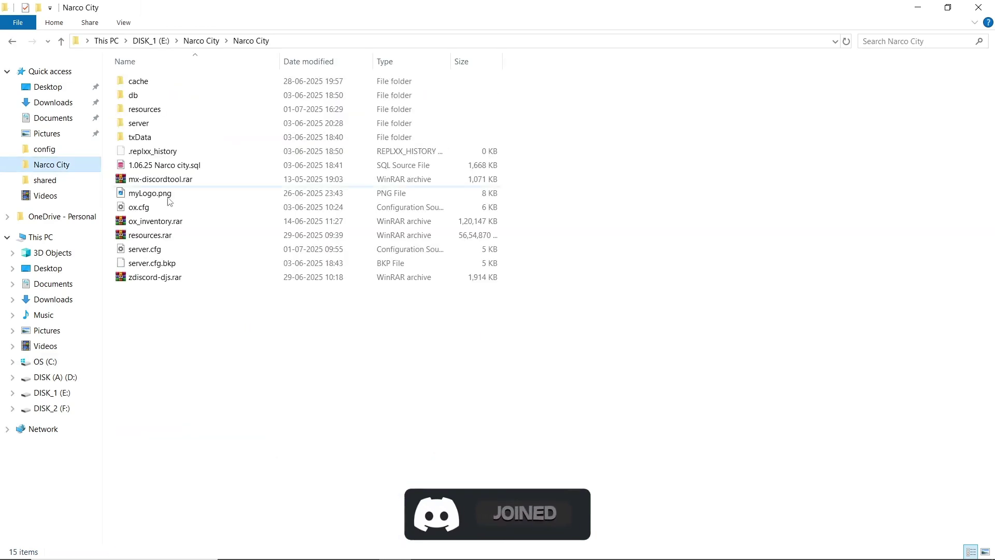
double_click(167, 111)
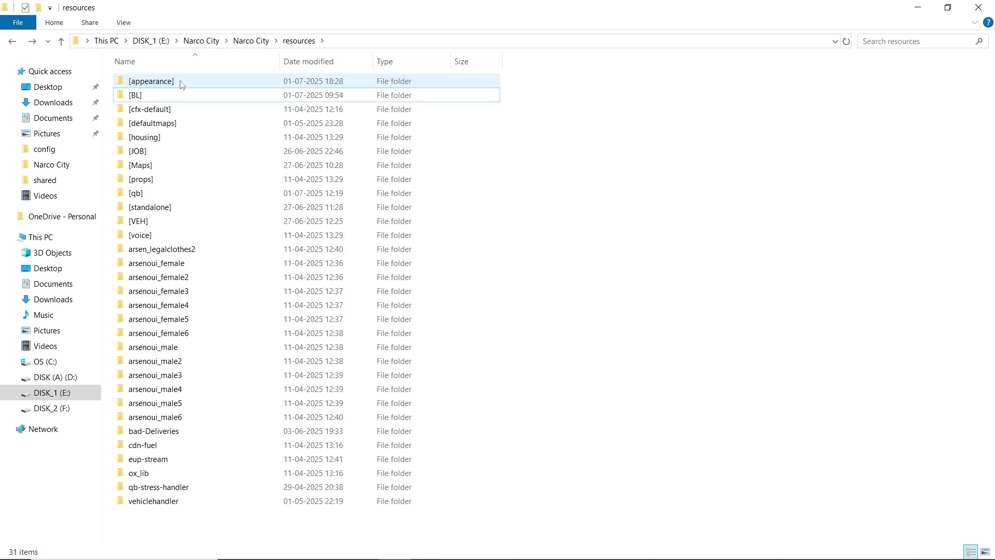
double_click(182, 85)
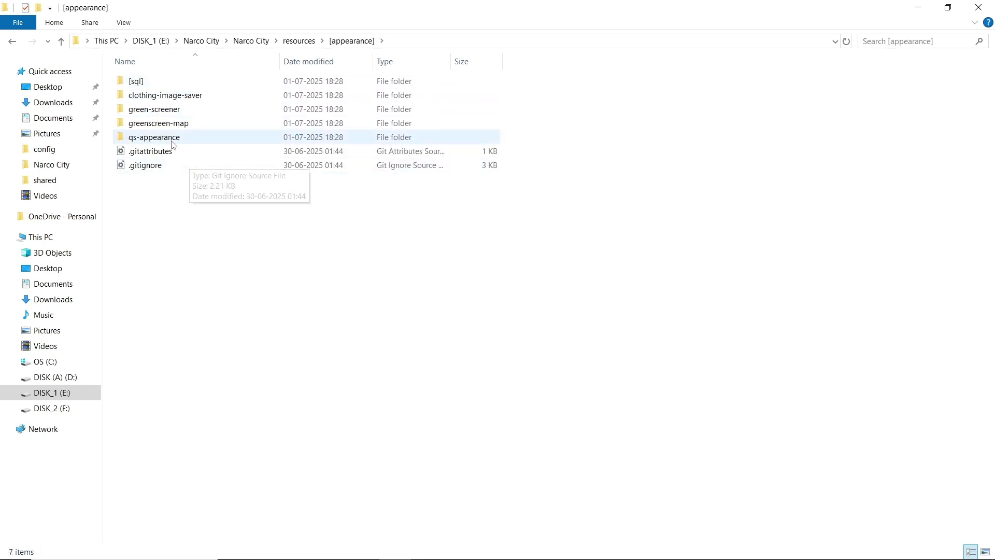
double_click(148, 83)
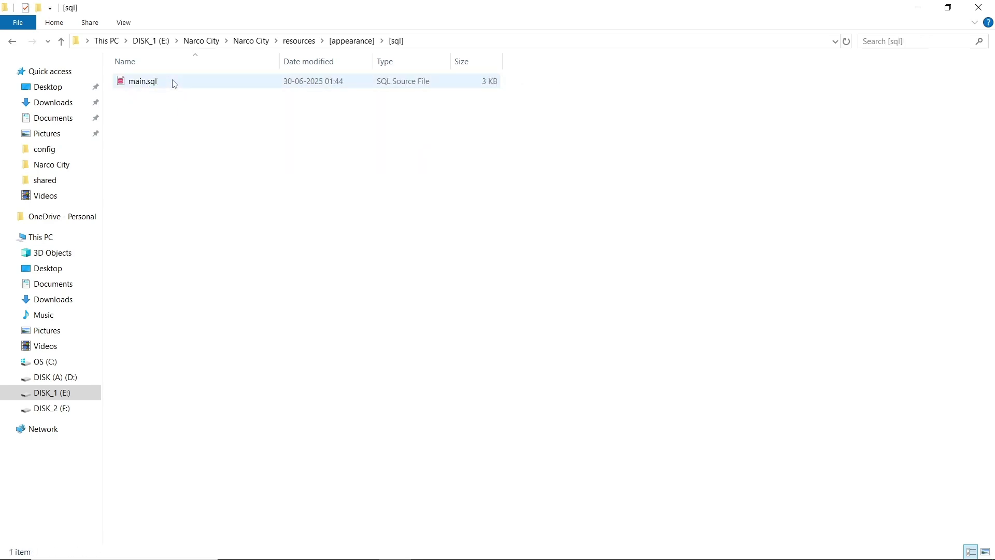
left_click(174, 83)
right_click(174, 83)
- Open main.sql in VS Code, then launch HeidiSQL and connect to the saved session
left_click(228, 134)
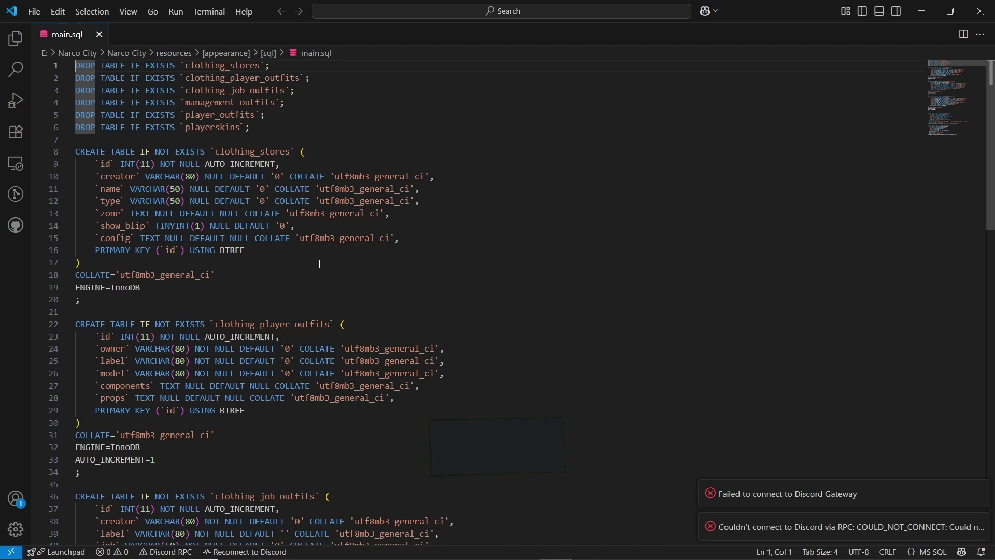
key("super")
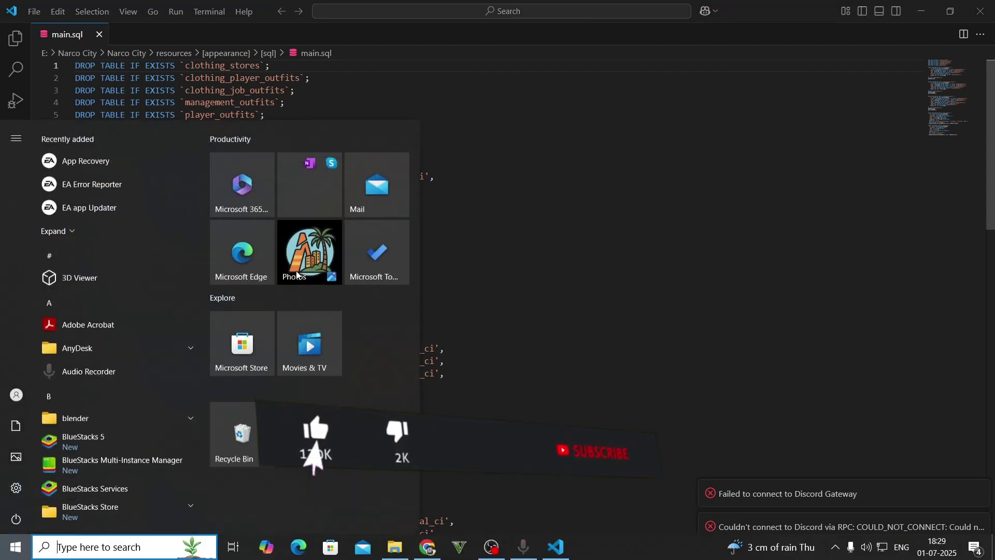
type("h")
key("Return")
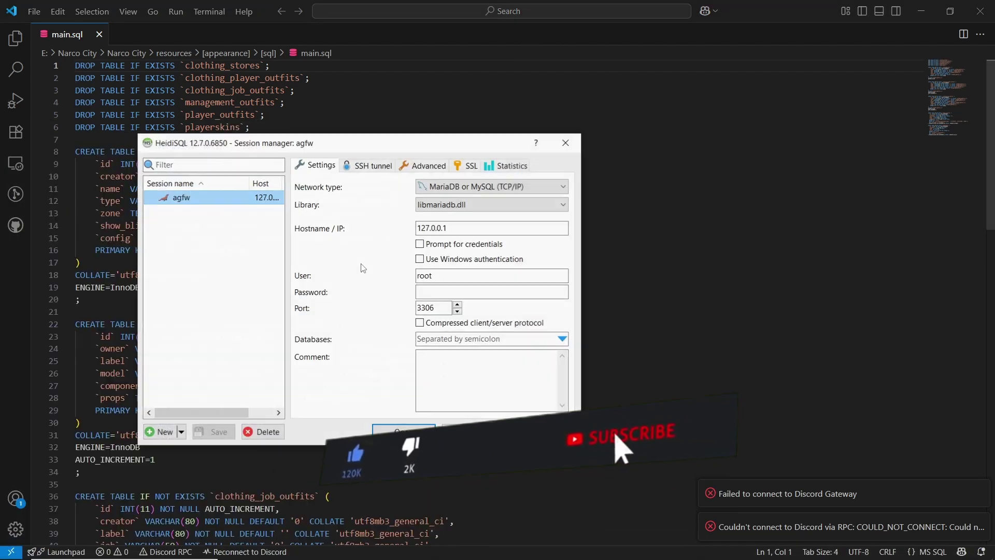
key("Return")
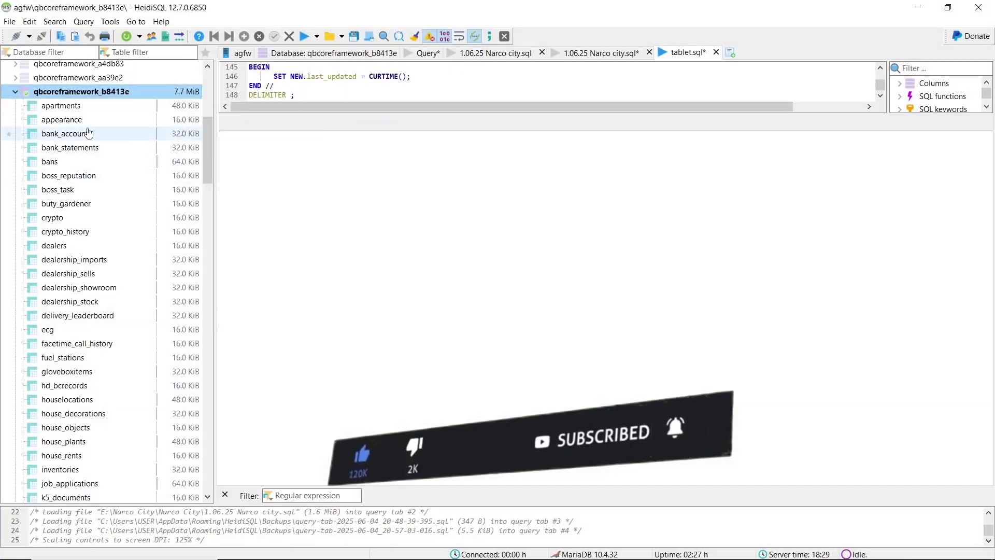
- Paste all of main.sql into HeidiSQL's query tab, run it, and refresh the table list
key("alt+Tab")
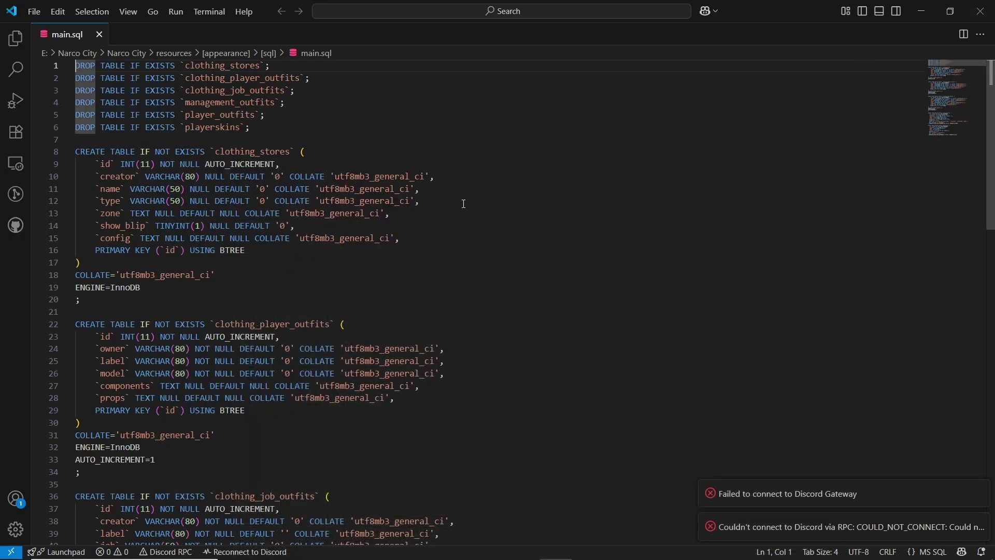
key("ctrl+a")
key("alt+Tab")
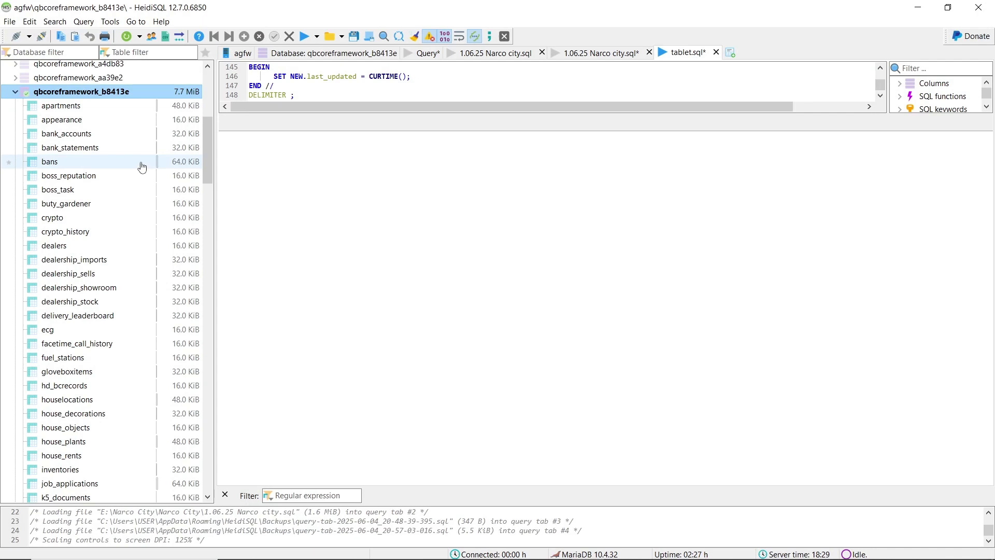
key("ctrl+a")
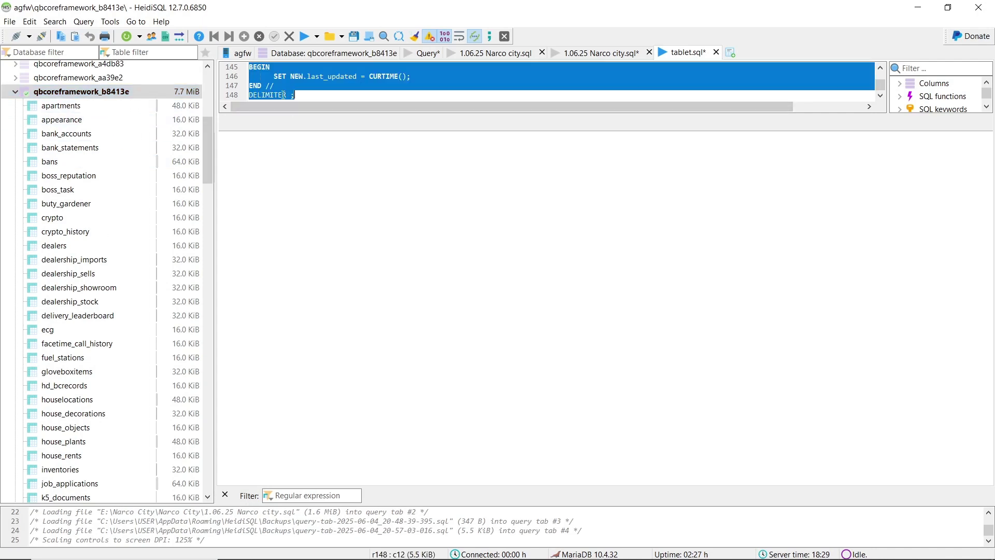
key("ctrl+v")
key("F9")
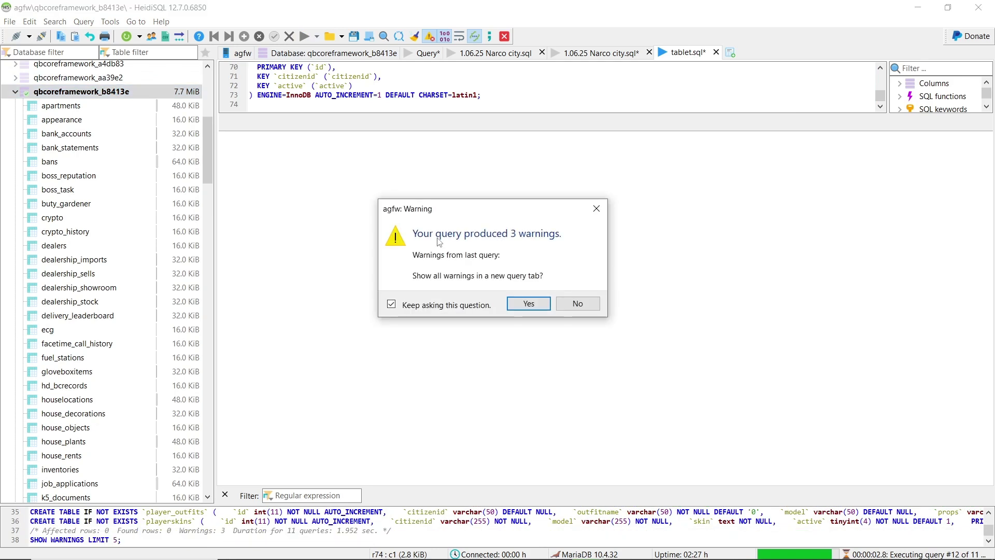
left_click(578, 303)
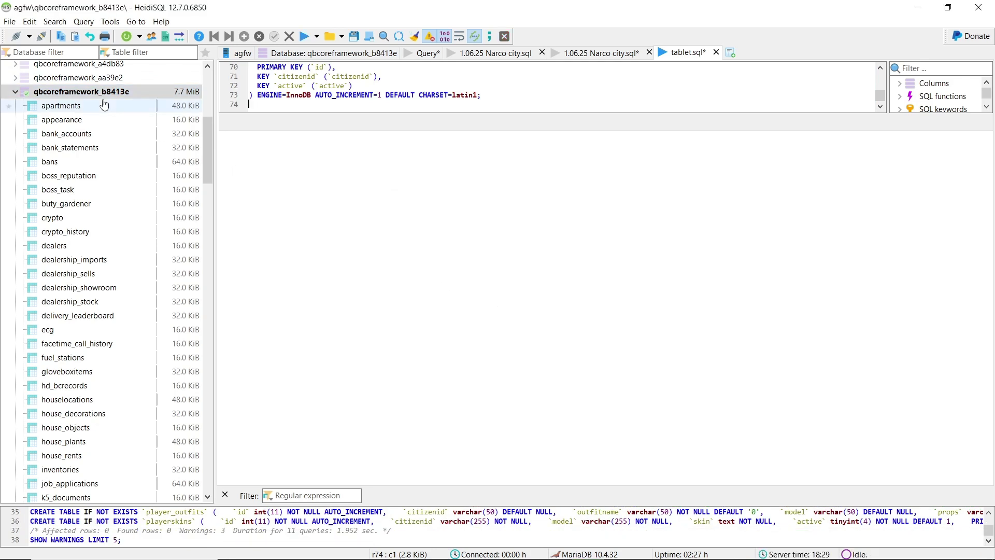
left_click(126, 37)
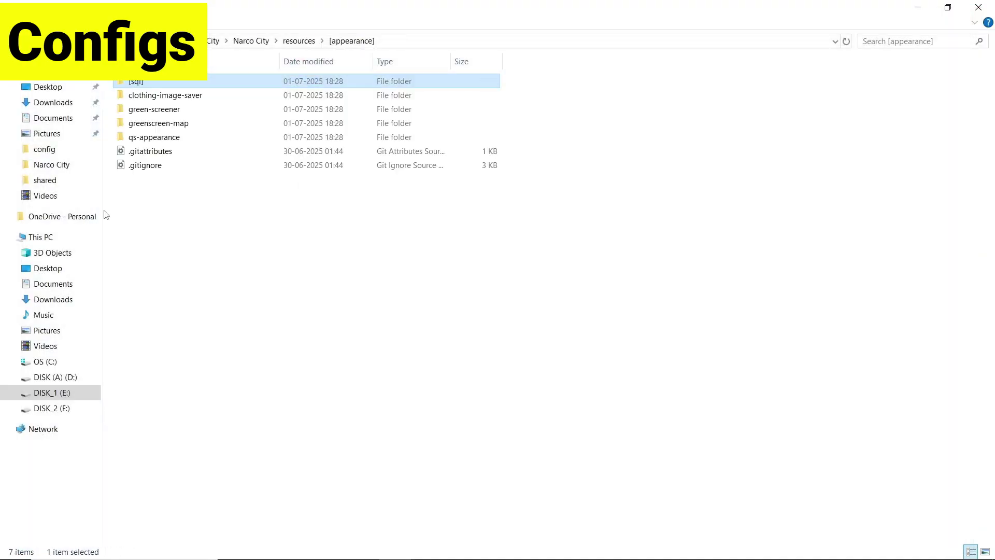
- Open the qs-appearance folder inside [appearance] to view its 13 items
double_click(164, 138)
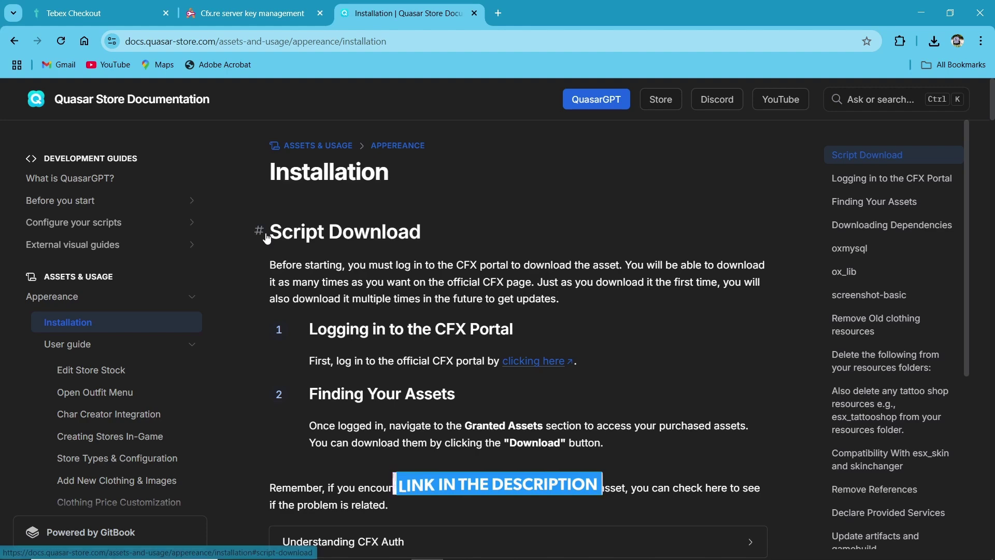
- Scroll the Installation guide through dependencies and old-resource removal to the server.cfg start order
scroll(525, 223, "down", 3)
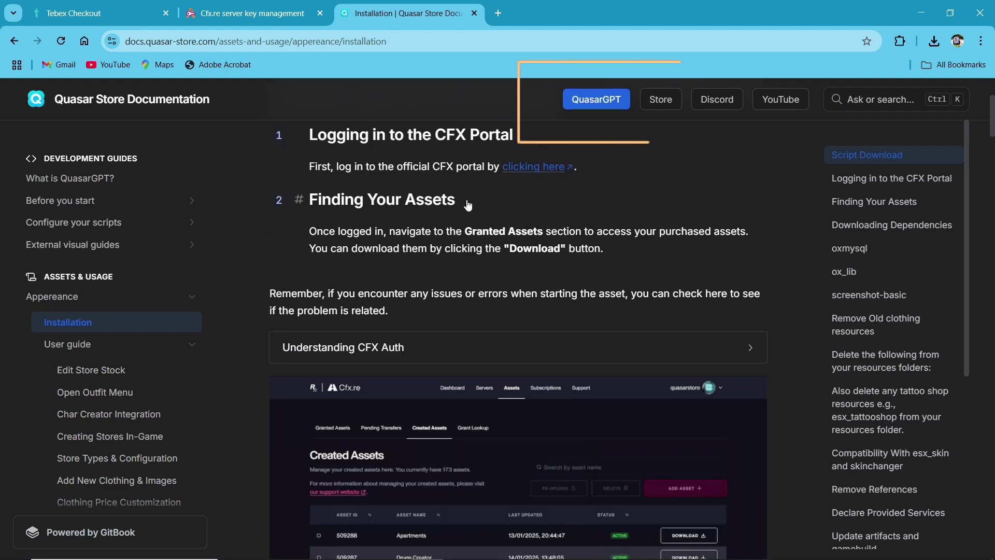
scroll(525, 223, "down", 9)
scroll(384, 346, "down", 3)
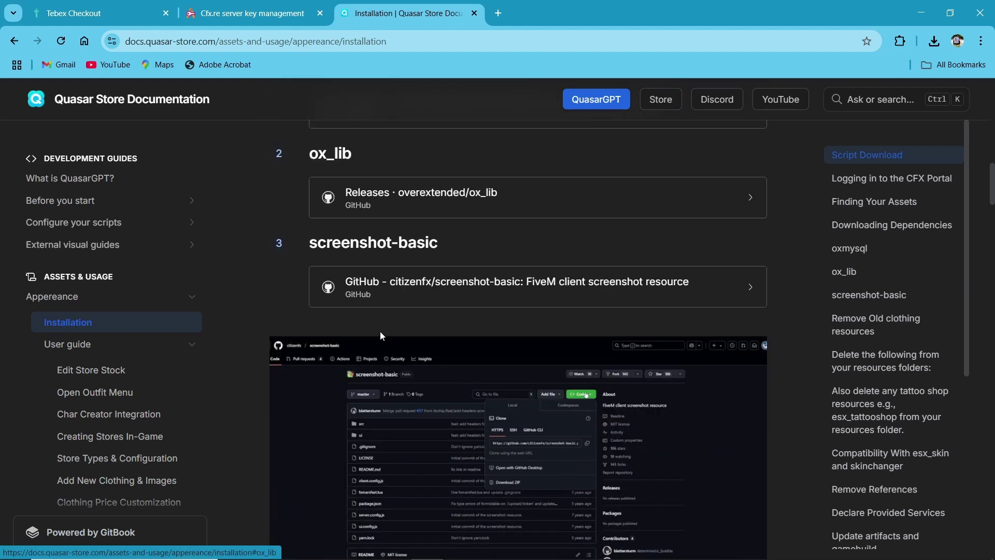
scroll(363, 337, "up", 3)
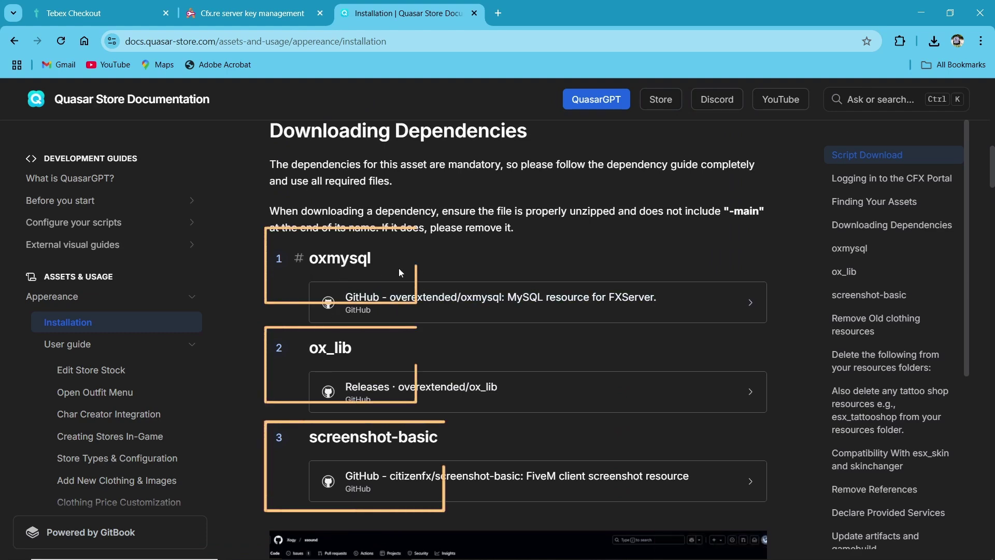
scroll(337, 243, "down", 3)
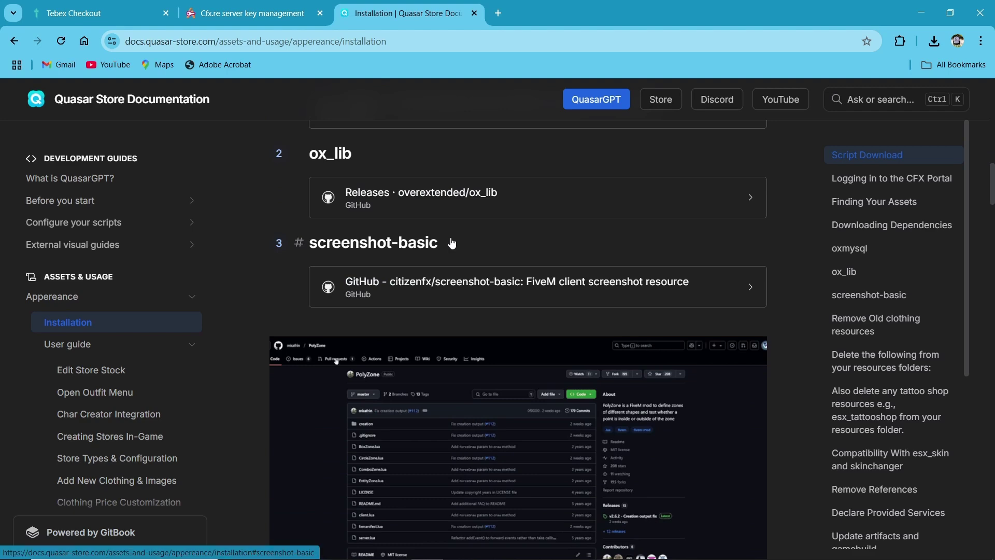
scroll(292, 320, "down", 6)
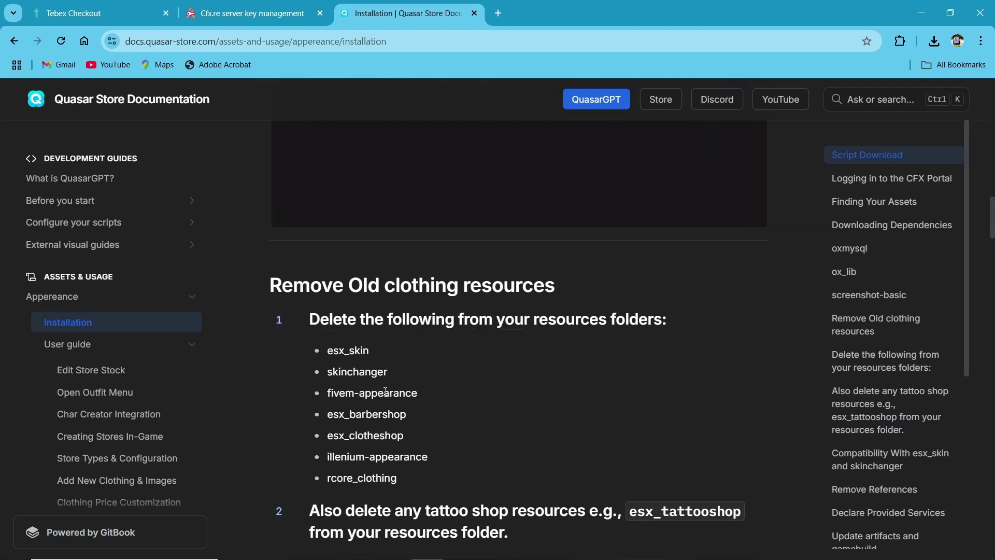
scroll(386, 391, "down", 3)
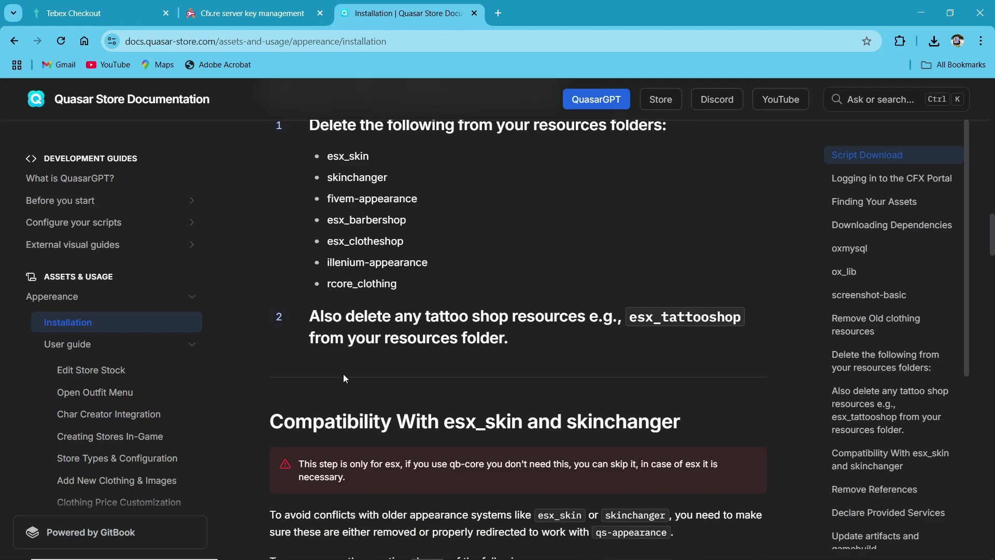
scroll(345, 379, "down", 6)
scroll(348, 343, "up", 3)
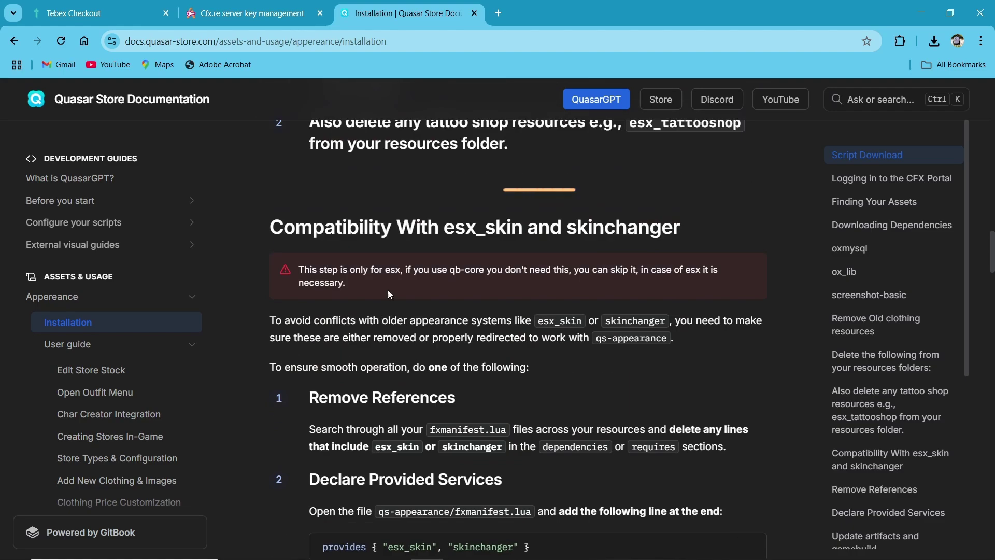
scroll(446, 295, "down", 5)
scroll(451, 290, "up", 5)
scroll(459, 280, "down", 5)
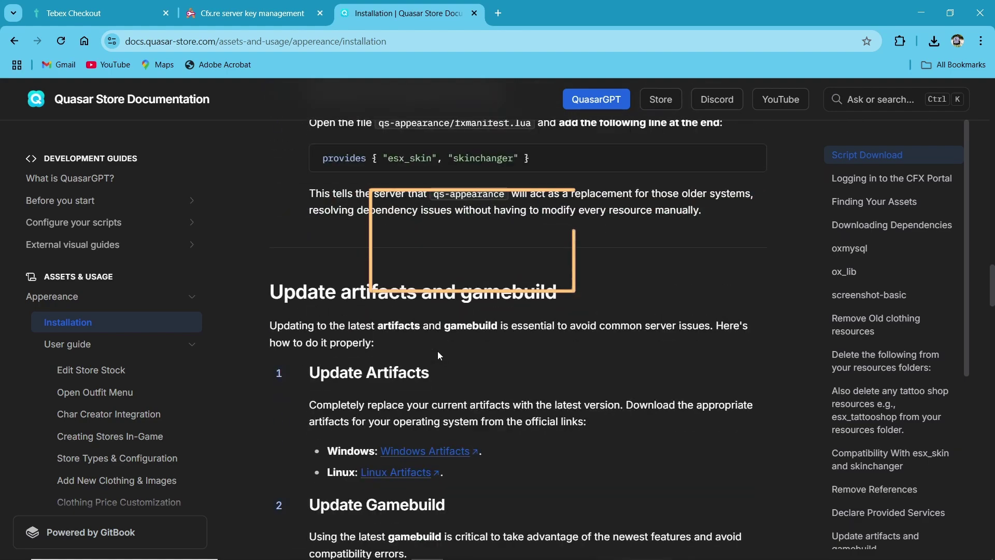
scroll(467, 268, "up", 2)
scroll(459, 337, "up", 3)
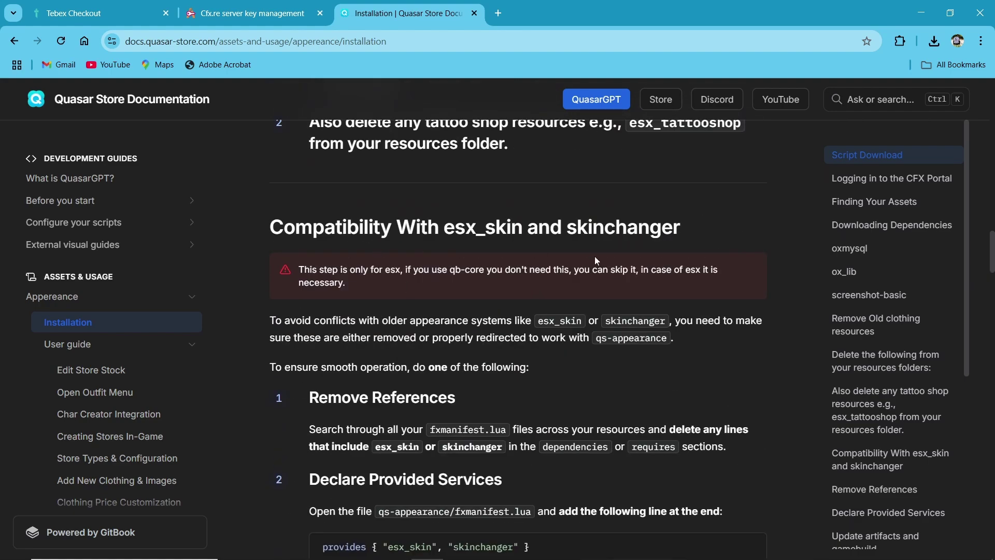
scroll(469, 362, "down", 3)
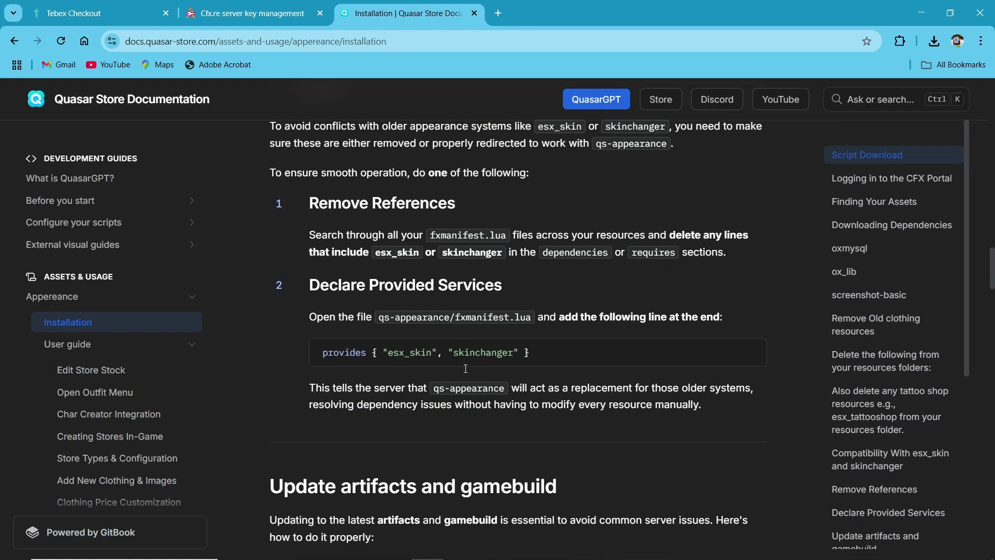
scroll(371, 368, "down", 3)
scroll(461, 301, "down", 3)
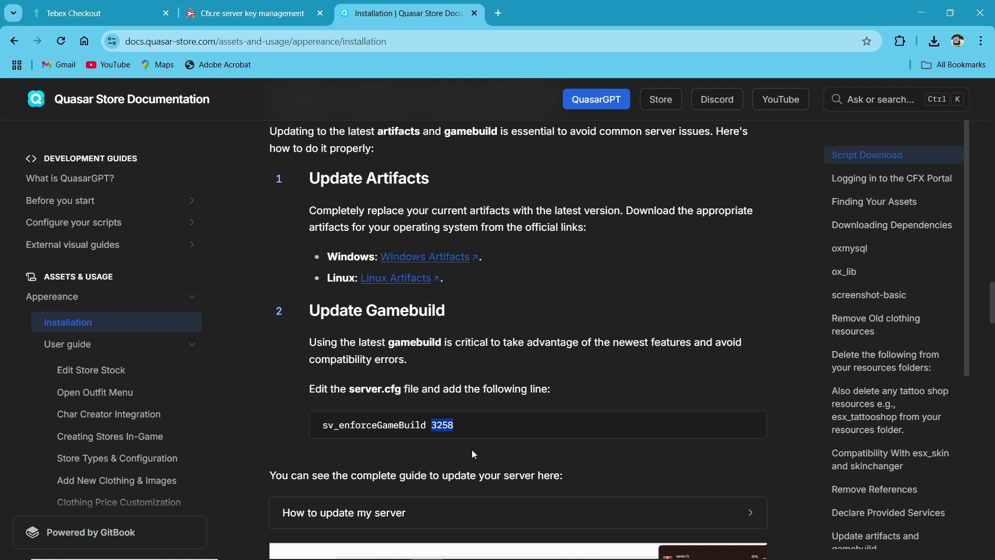
scroll(463, 420, "down", 6)
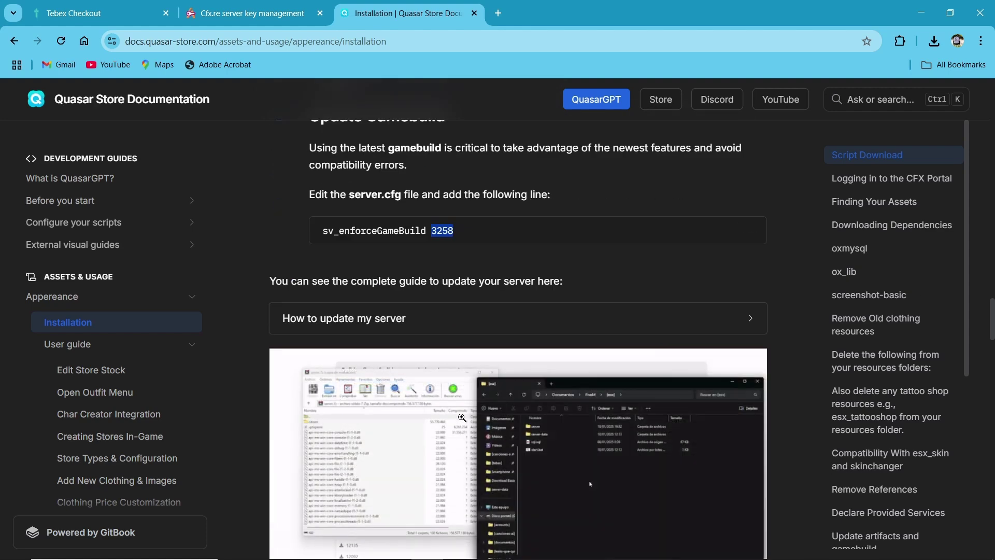
scroll(455, 417, "down", 6)
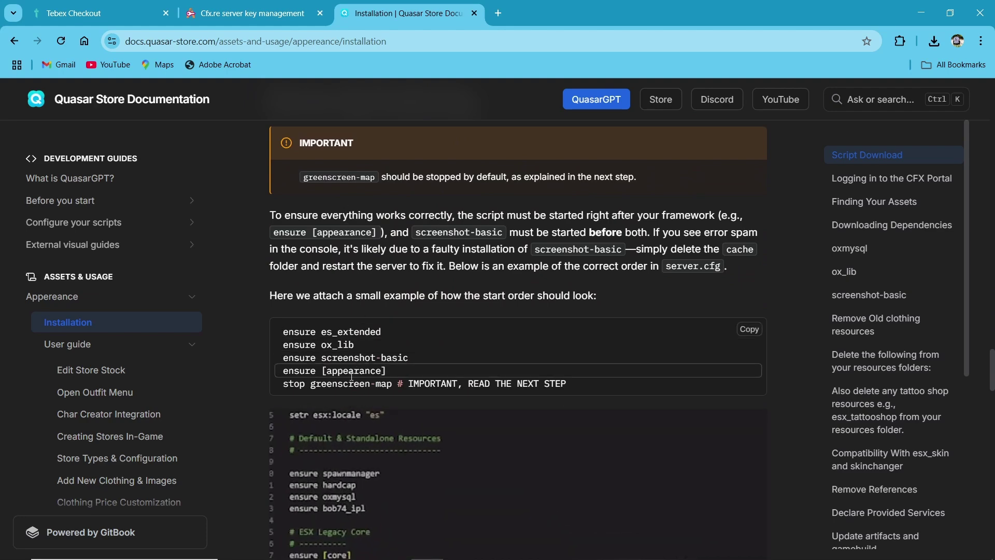
scroll(372, 351, "down", 4)
scroll(371, 351, "up", 4)
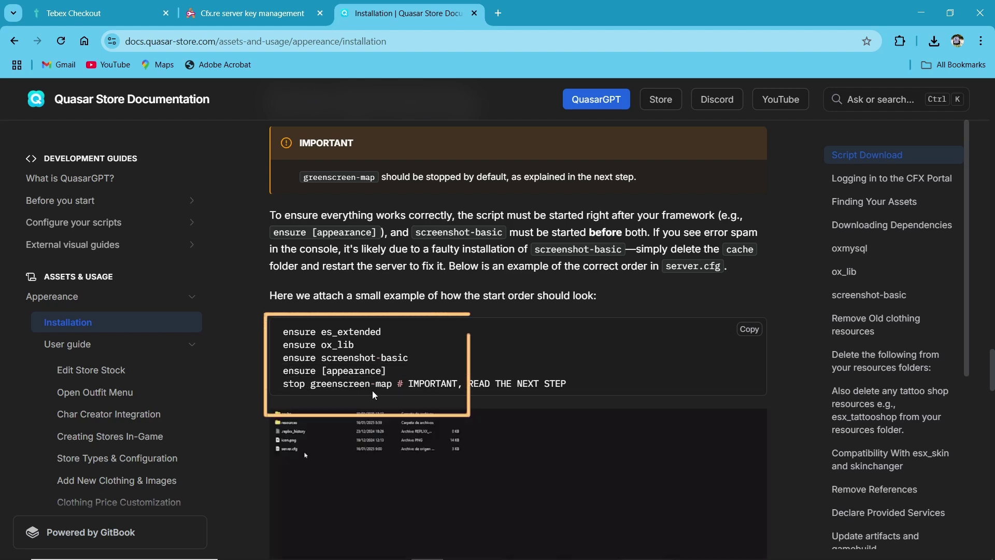
- Highlight 'greenscreen' in the stop greenscreen-map line and continue to Greenscreen Map Activation
double_click(334, 384)
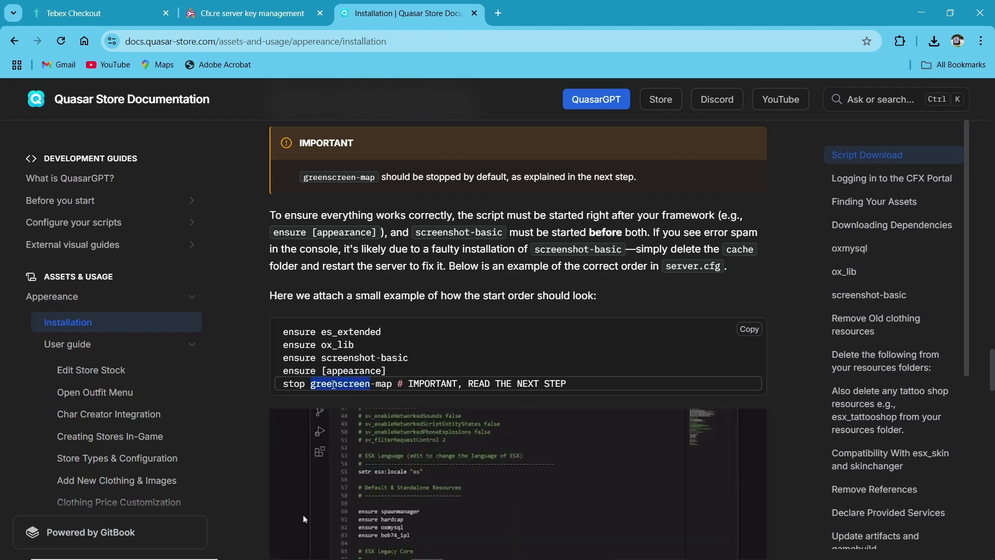
left_click(309, 385)
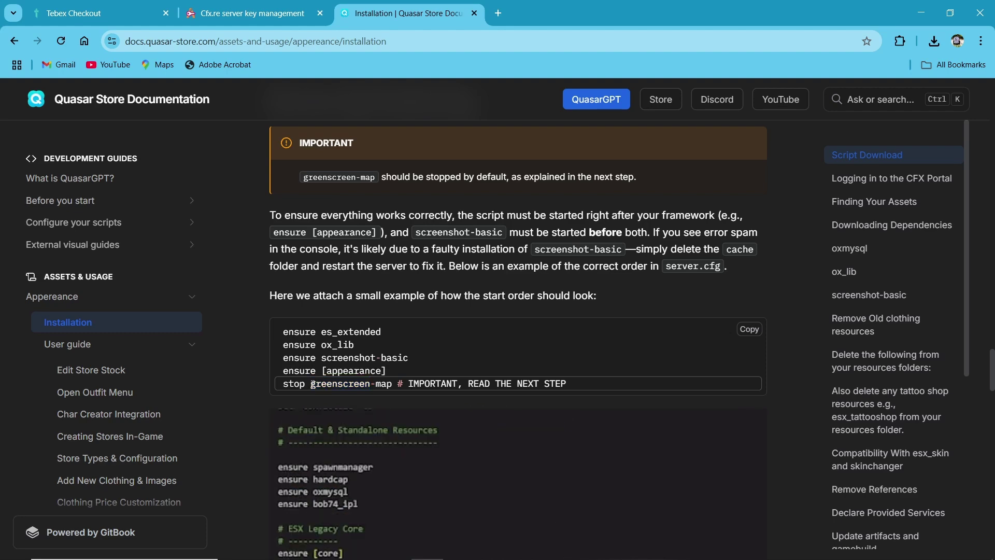
left_click(276, 379)
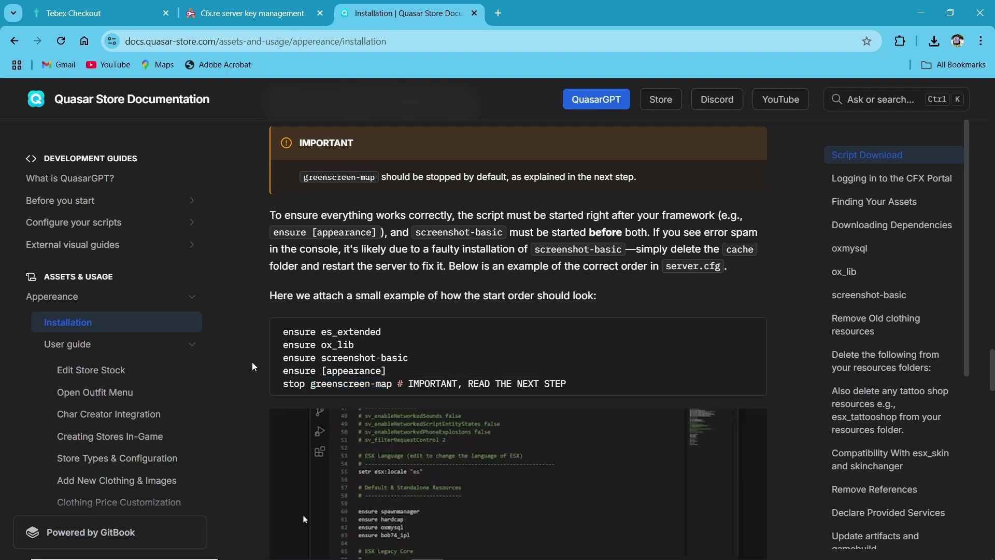
scroll(277, 381, "down", 4)
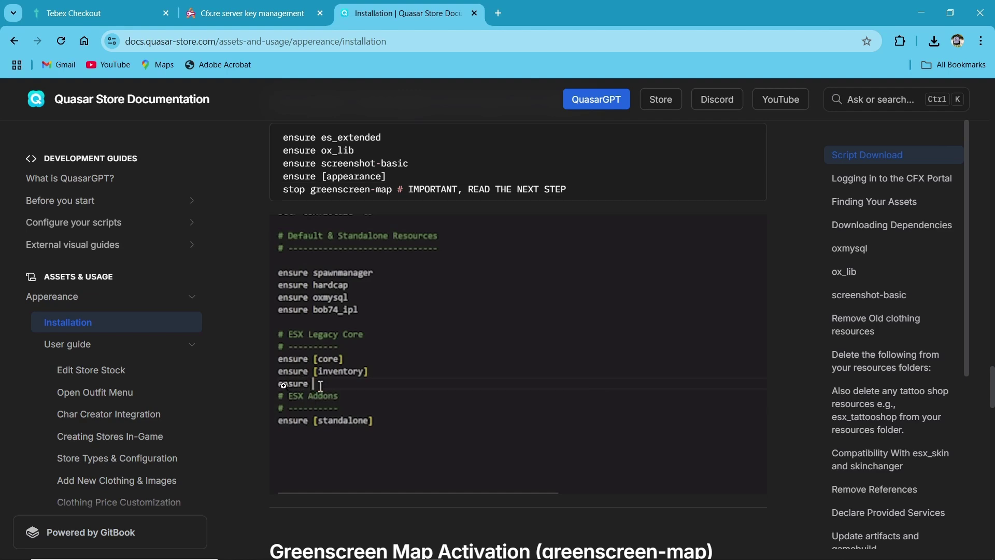
scroll(288, 398, "down", 1)
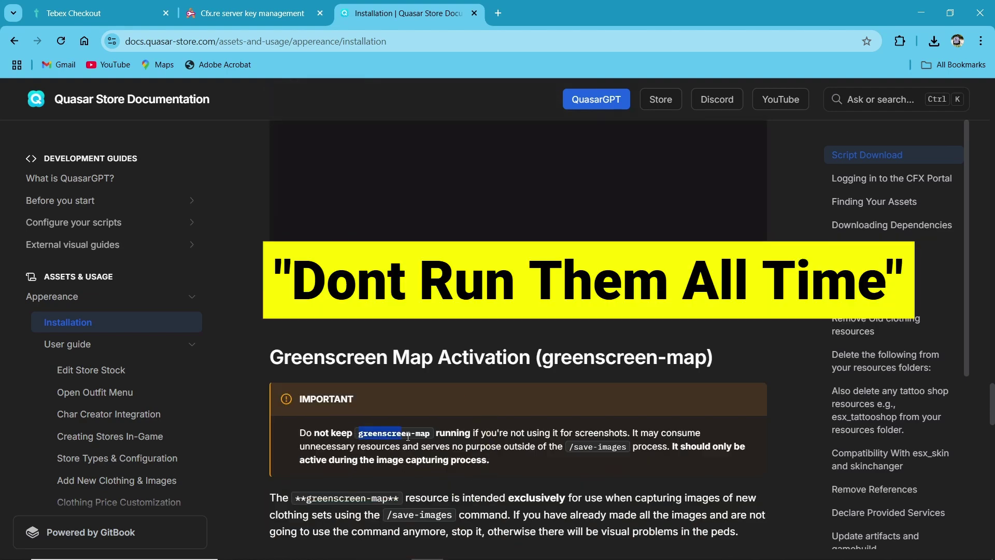
- Highlight greenscreen-map and the /save-images command in the IMPORTANT note
left_click_drag(408, 437, 429, 437)
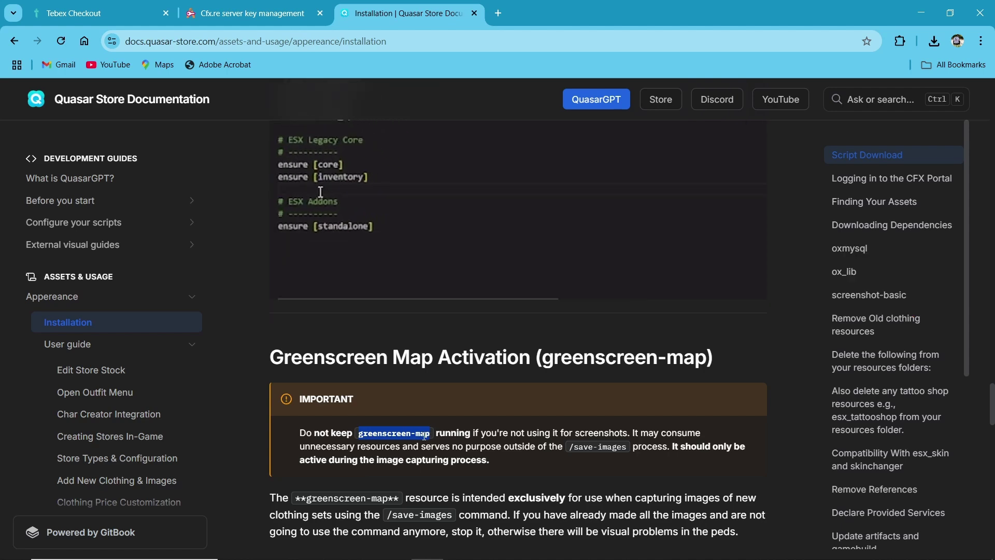
type("ensure [")
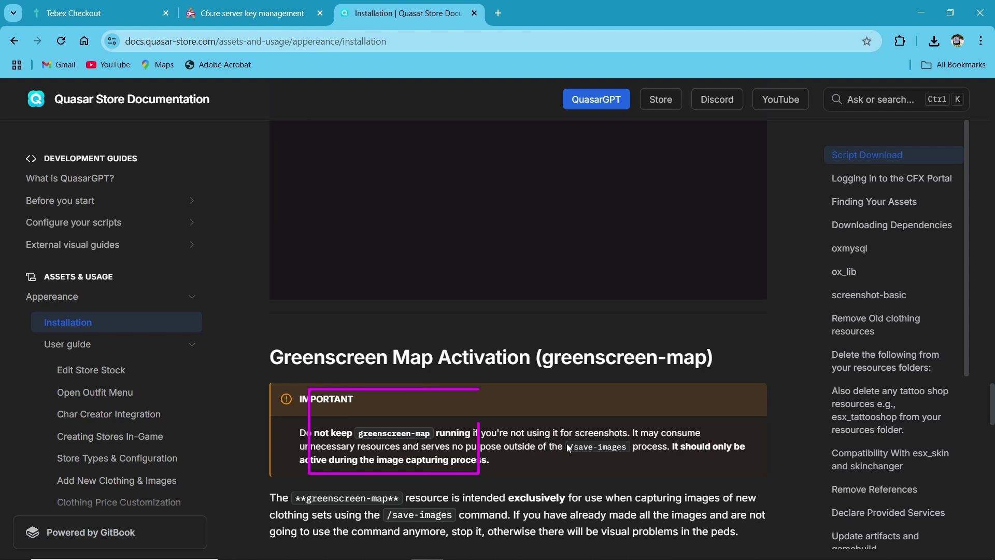
double_click(599, 446)
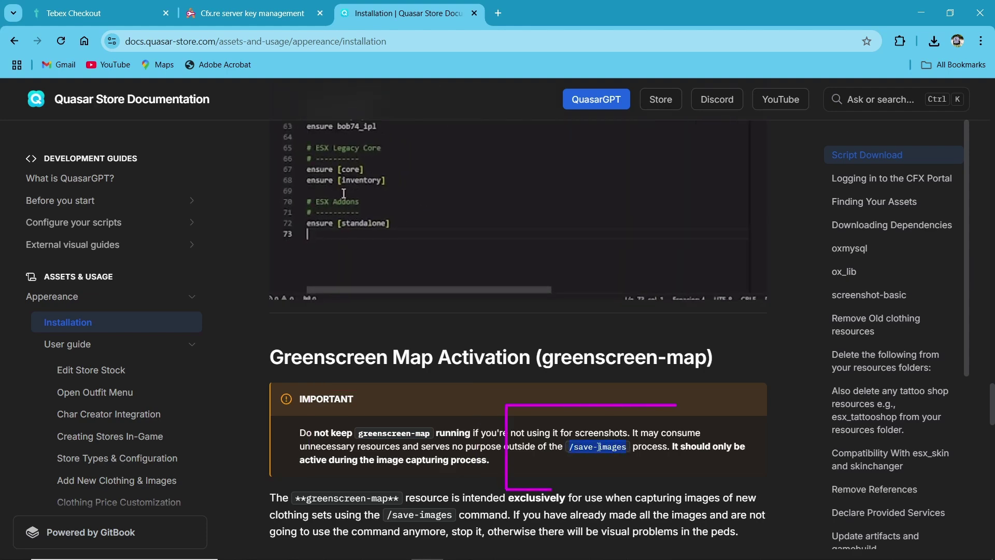
scroll(346, 495, "down", 7)
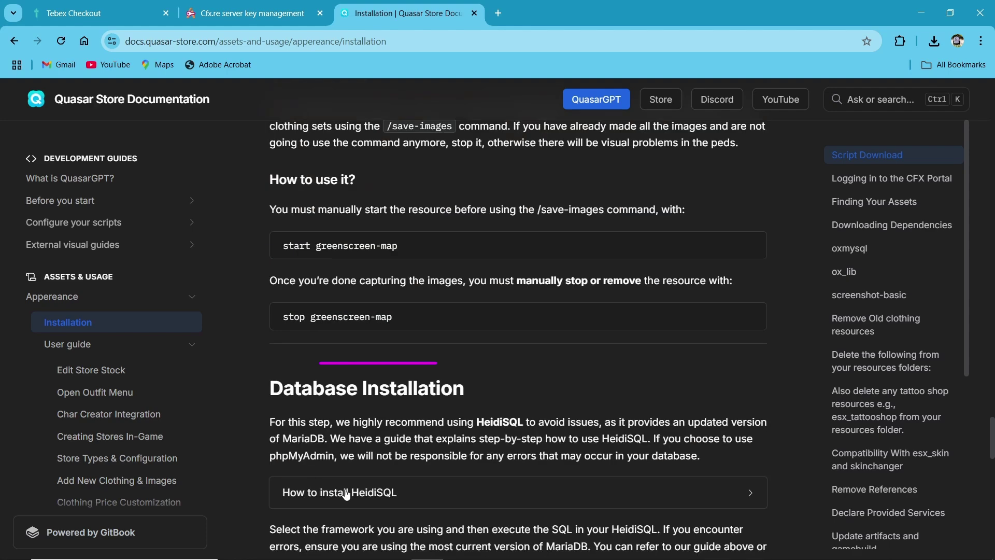
scroll(347, 420, "down", 4)
- Expand 'Database for qb and esx' and highlight the multichar GetAppearanceFromPed and getPedAppearance code
left_click(332, 409)
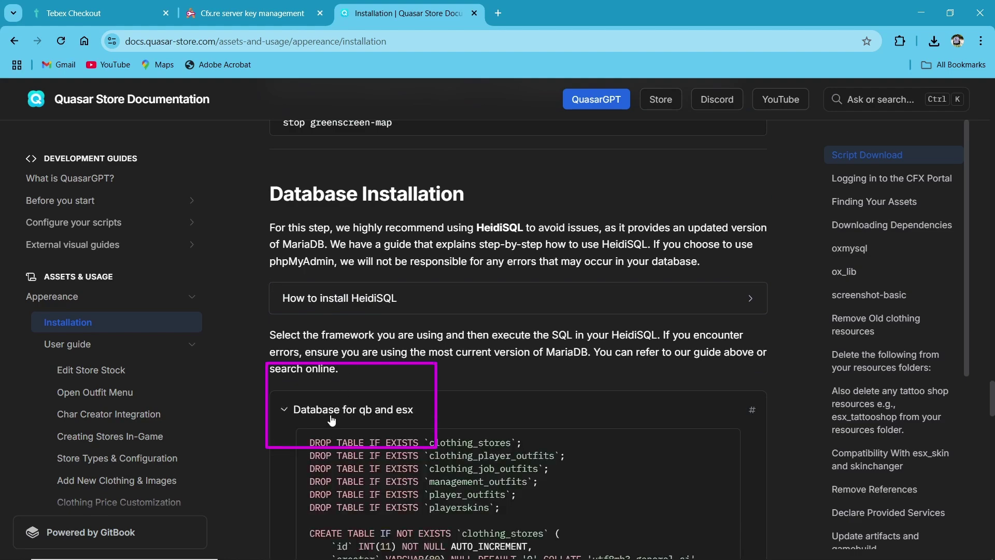
scroll(485, 435, "down", 20)
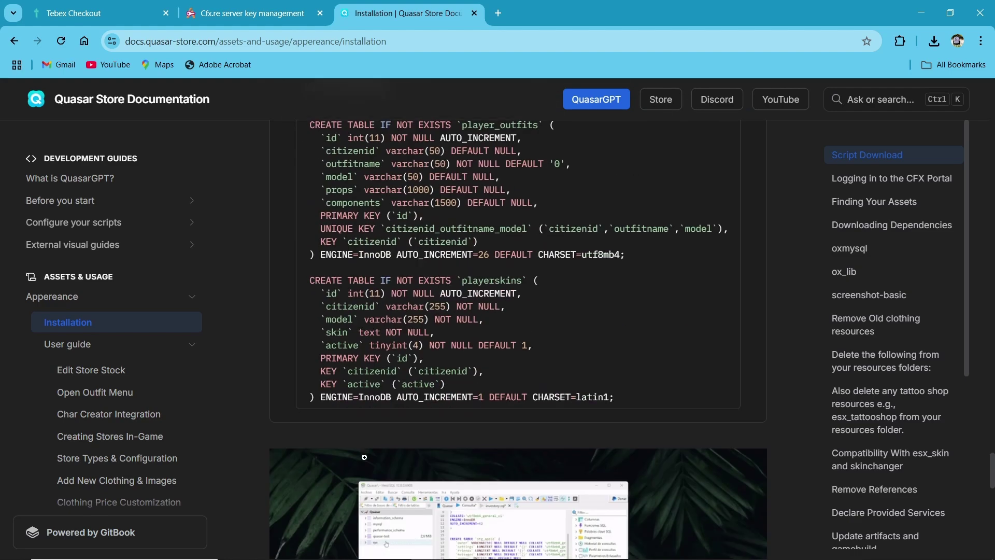
scroll(409, 400, "down", 7)
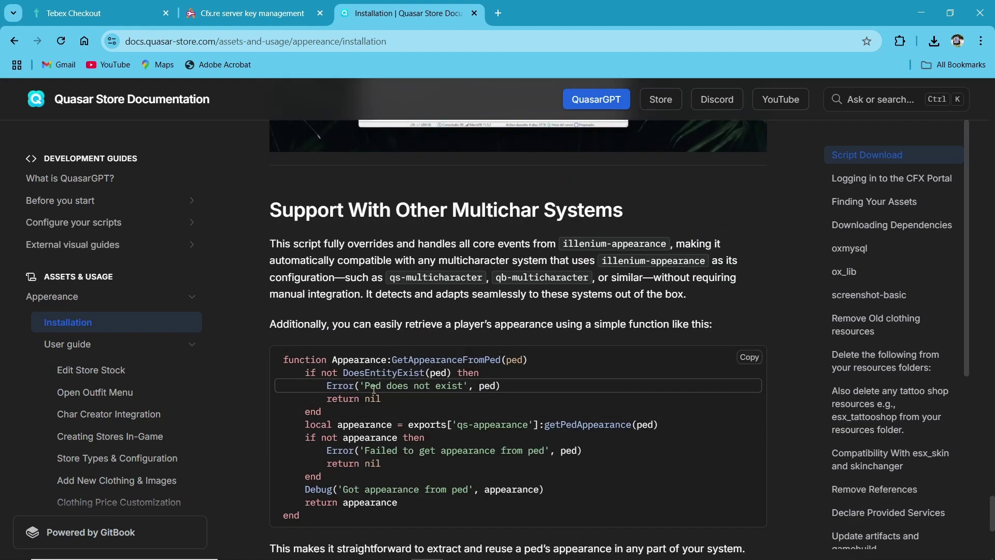
scroll(385, 354, "down", 4)
scroll(498, 360, "up", 4)
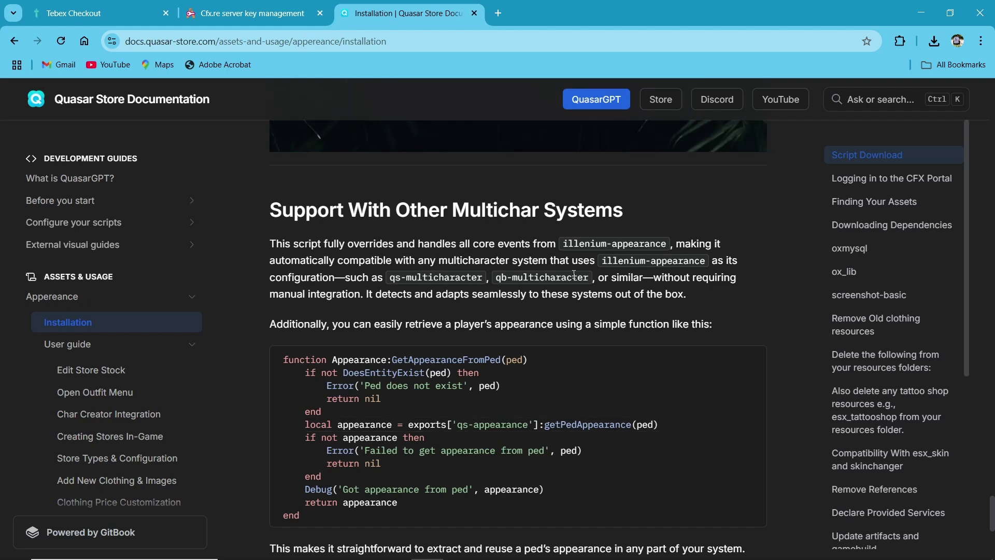
left_click_drag(285, 362, 300, 516)
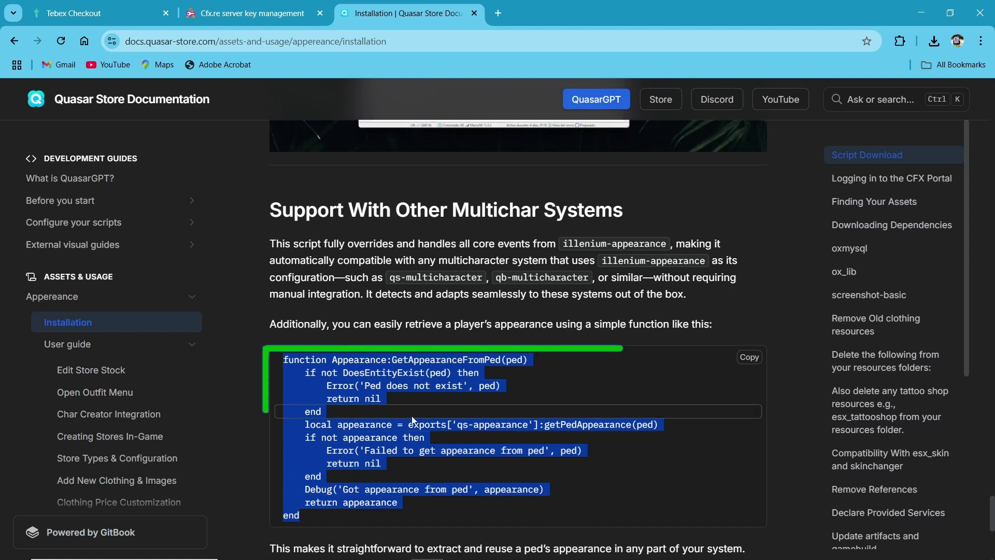
left_click(446, 443)
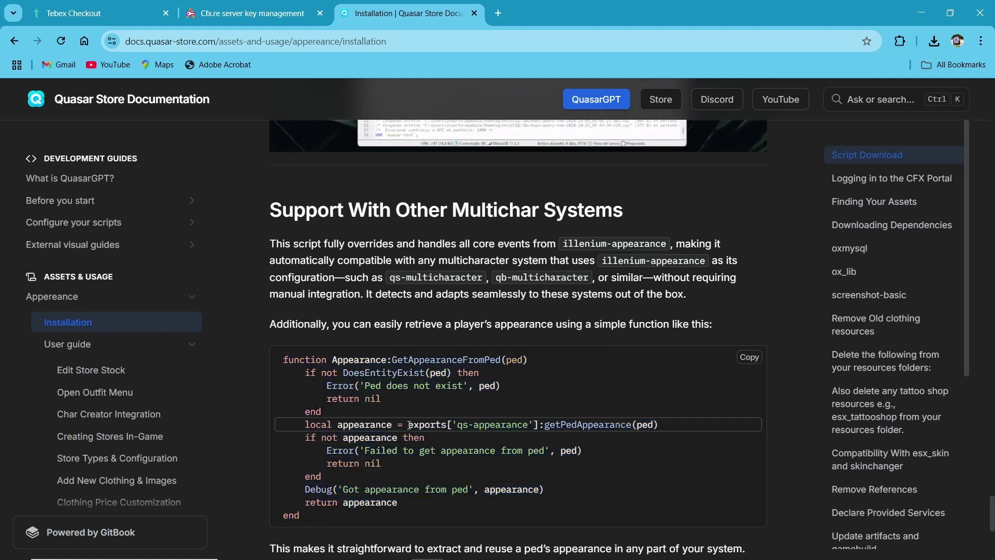
left_click_drag(421, 425, 664, 426)
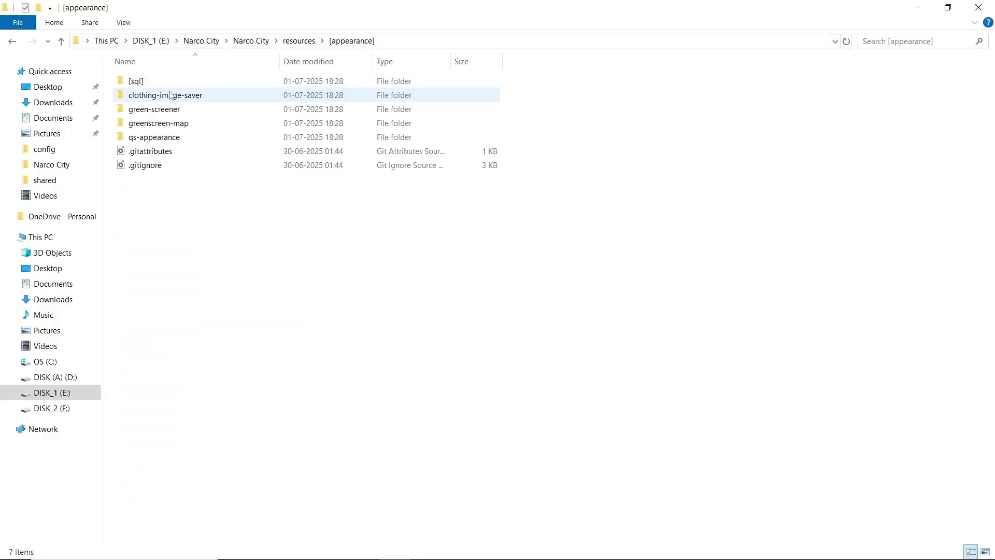
- Go into qs-appearance > config and open blacklist.lua in VS Code
double_click(158, 138)
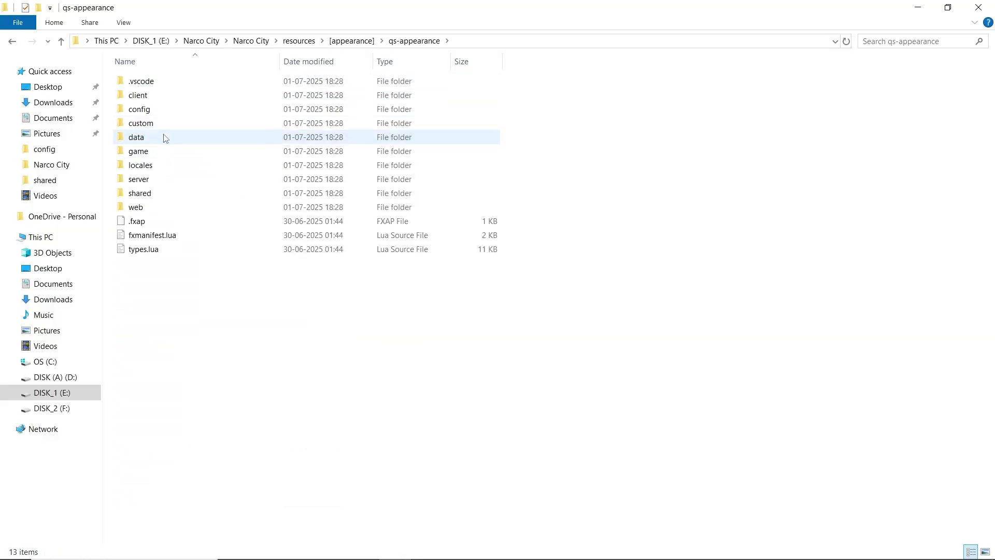
double_click(166, 114)
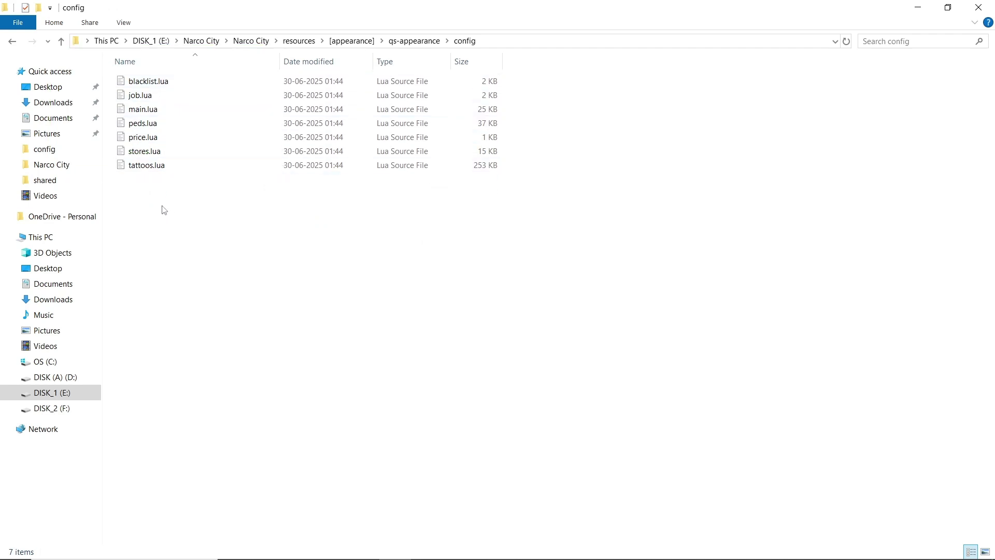
double_click(209, 85)
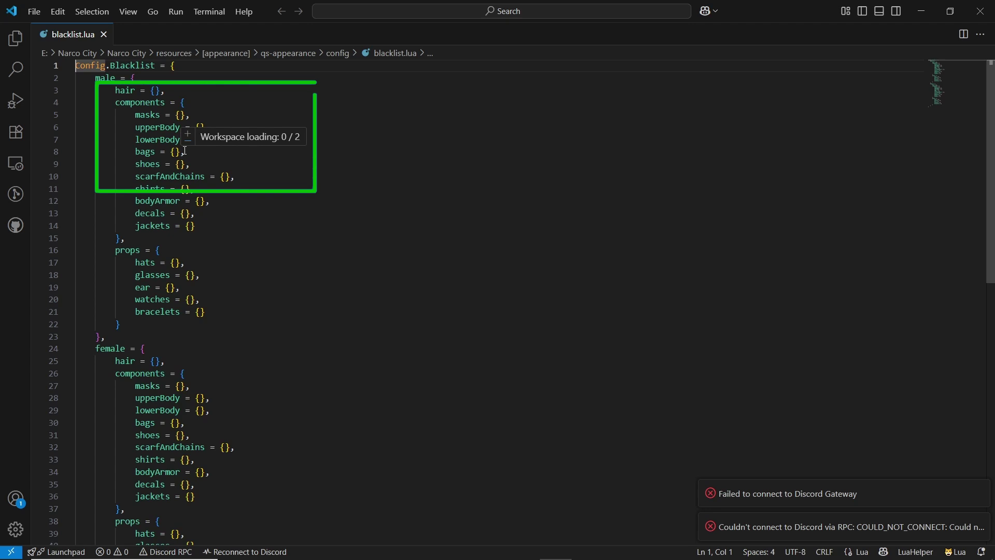
- Review the male masks entry in blacklist.lua, then close blacklist.lua
left_click(181, 115)
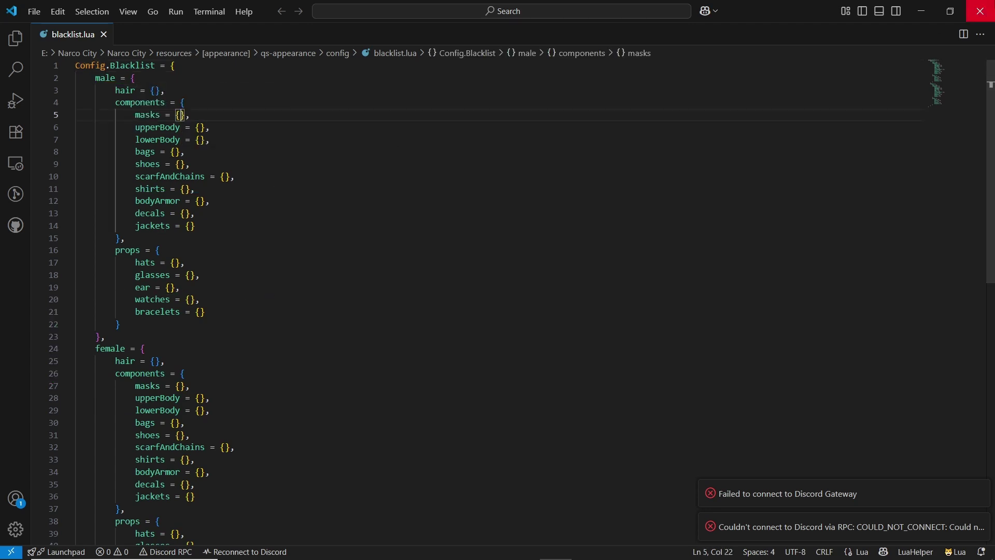
scroll(198, 405, "down", 4)
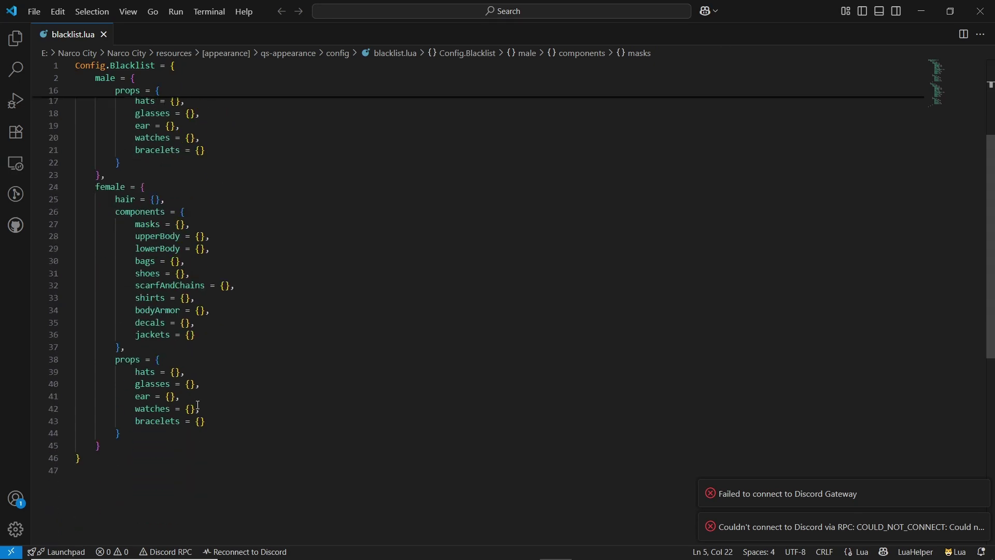
scroll(199, 404, "up", 4)
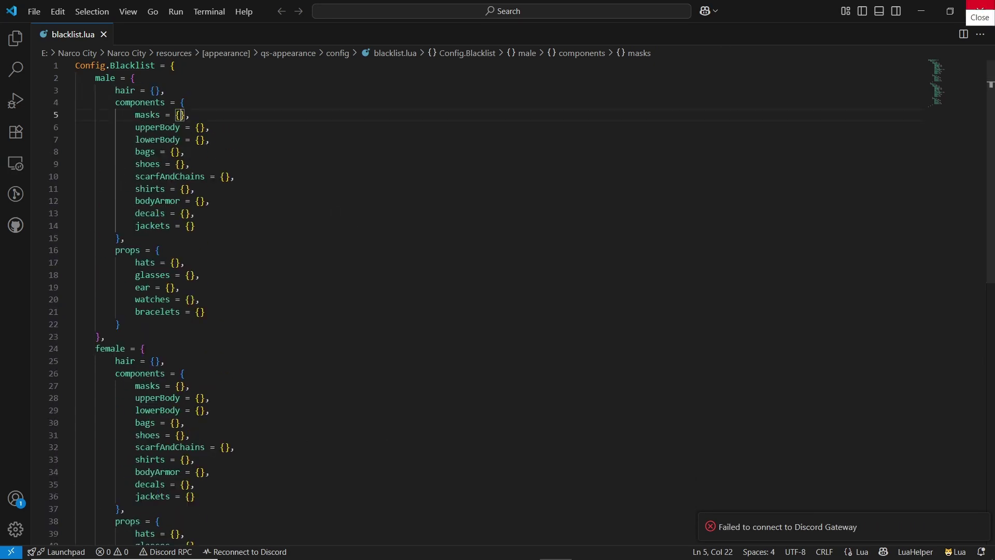
left_click(981, 11)
- Open job.lua and inspect the police clothing room and its usePoly setting
double_click(139, 97)
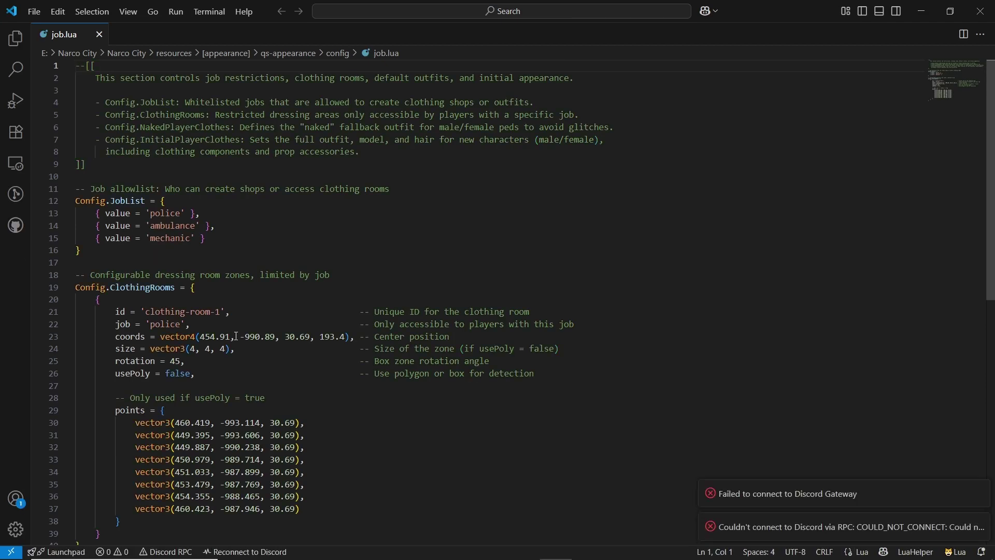
scroll(274, 376, "down", 2)
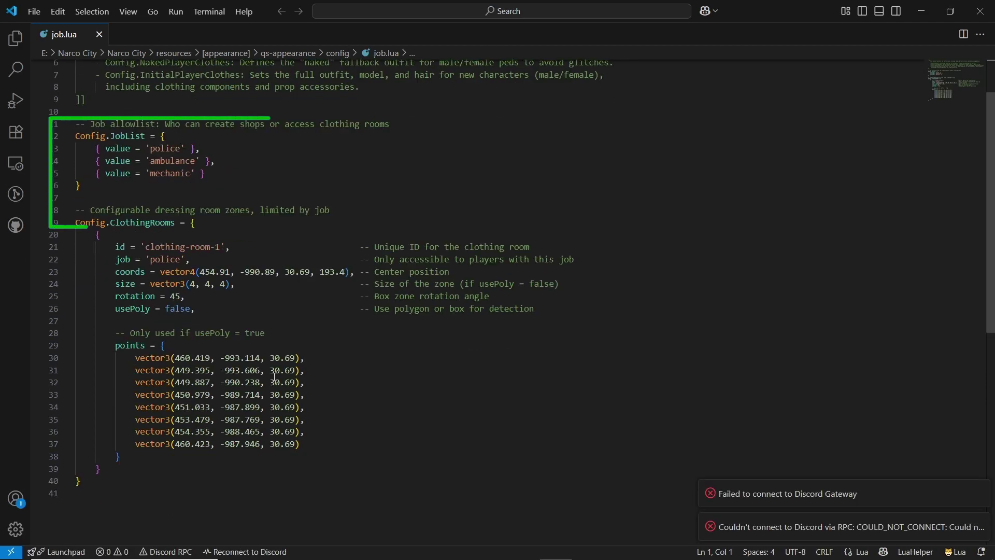
double_click(166, 260)
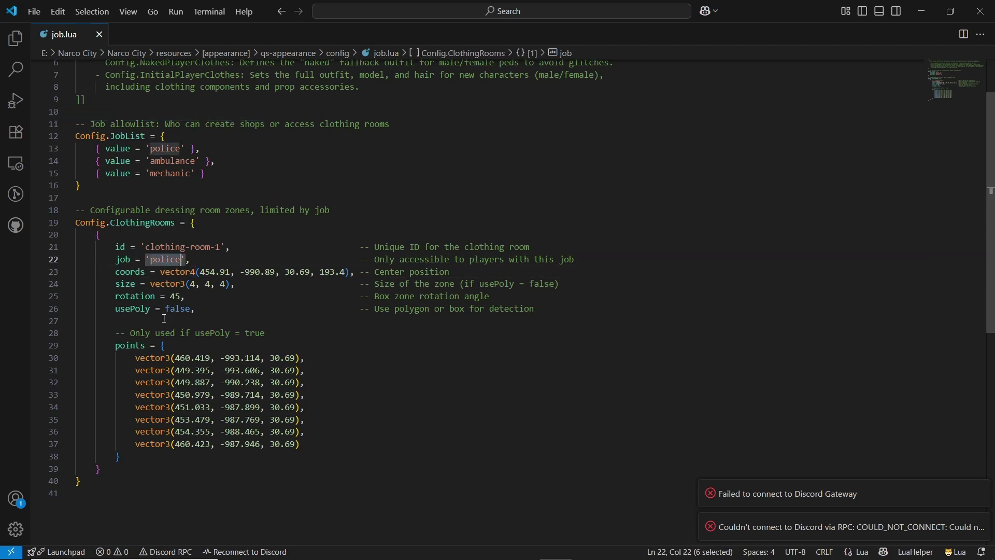
left_click(134, 309)
left_click(328, 322)
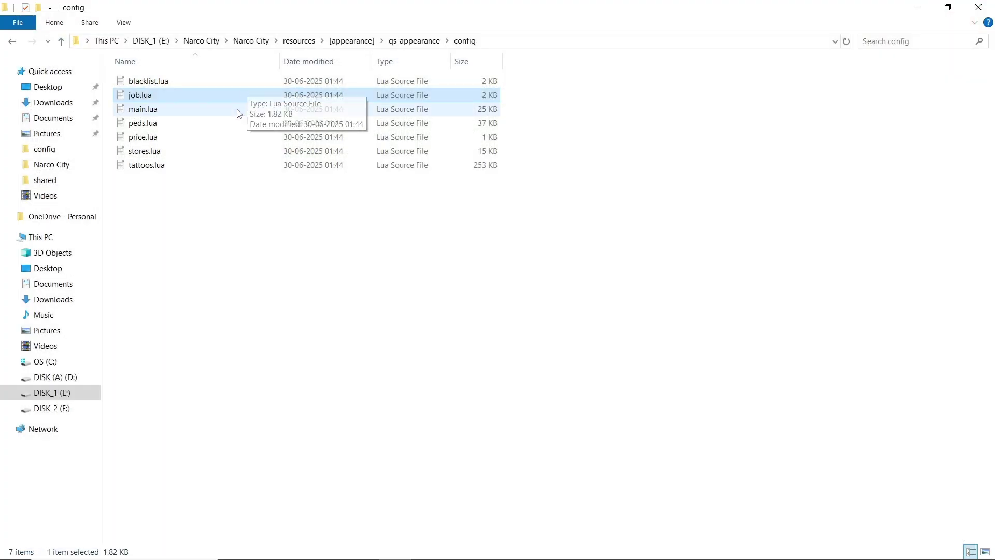
- Open main.lua and review the framework options es_extended, qb-core and qbx_core
left_click(231, 110)
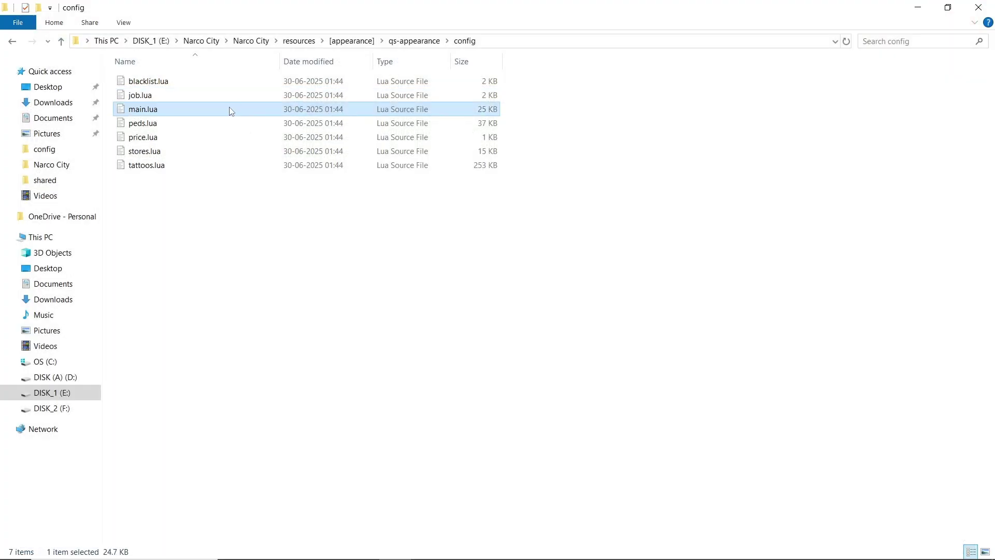
double_click(231, 110)
scroll(226, 334, "down", 13)
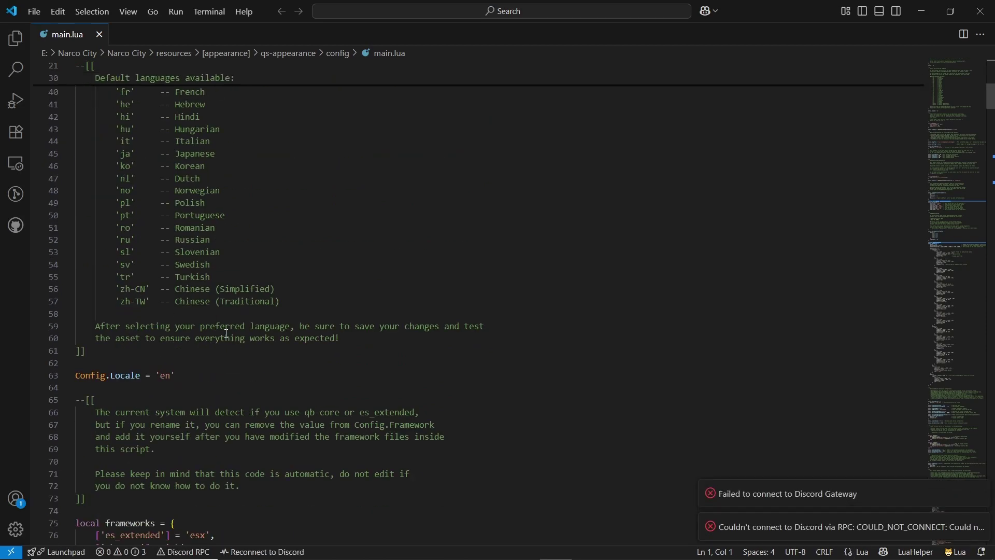
scroll(226, 333, "down", 8)
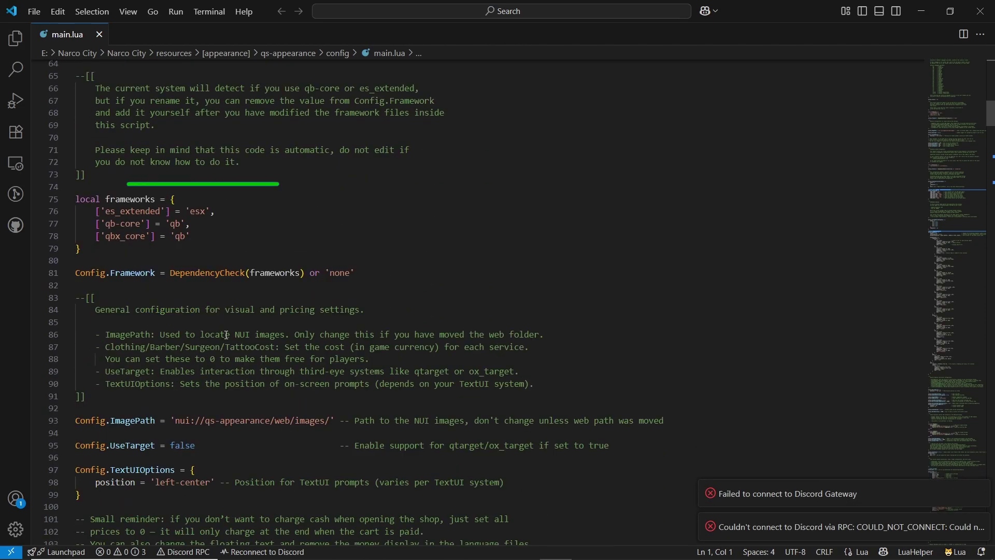
double_click(116, 211)
double_click(125, 224)
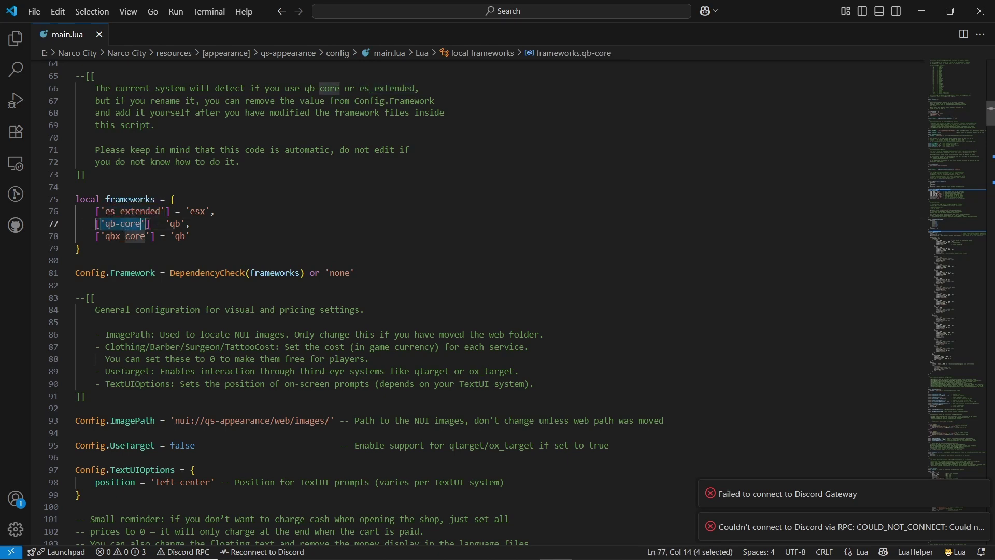
triple_click(139, 237)
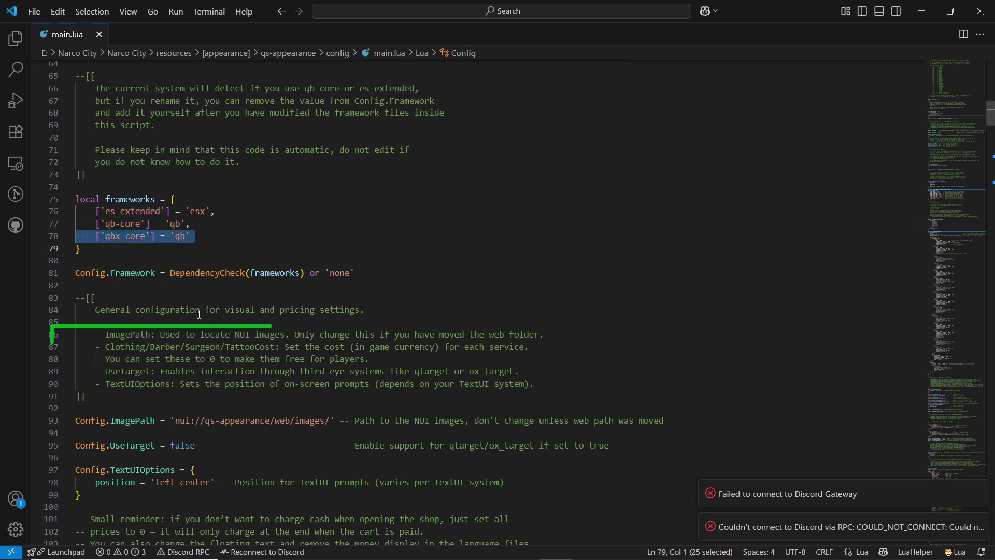
scroll(190, 336, "down", 2)
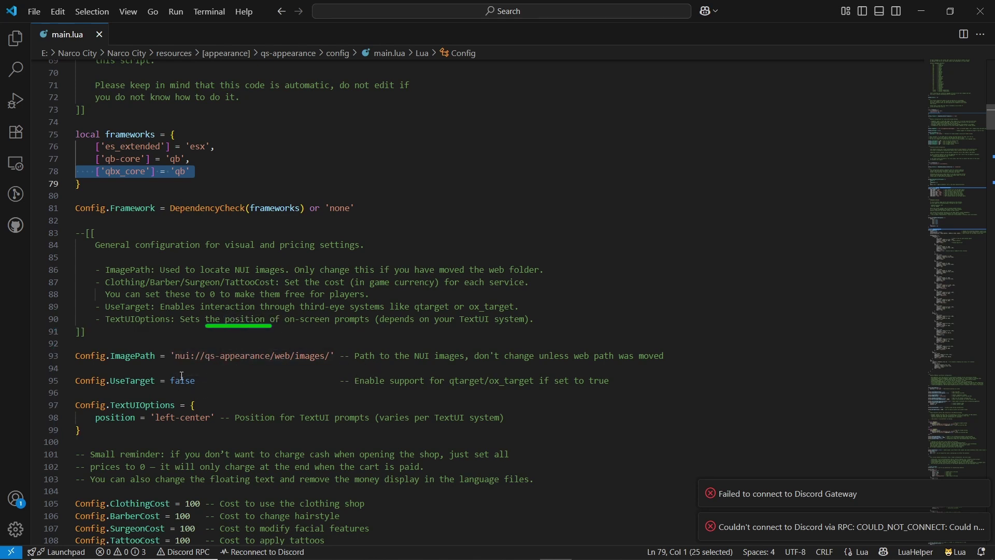
- Review the ox_target UseTarget comment and the left-center text prompt position in main.lua
double_click(500, 382)
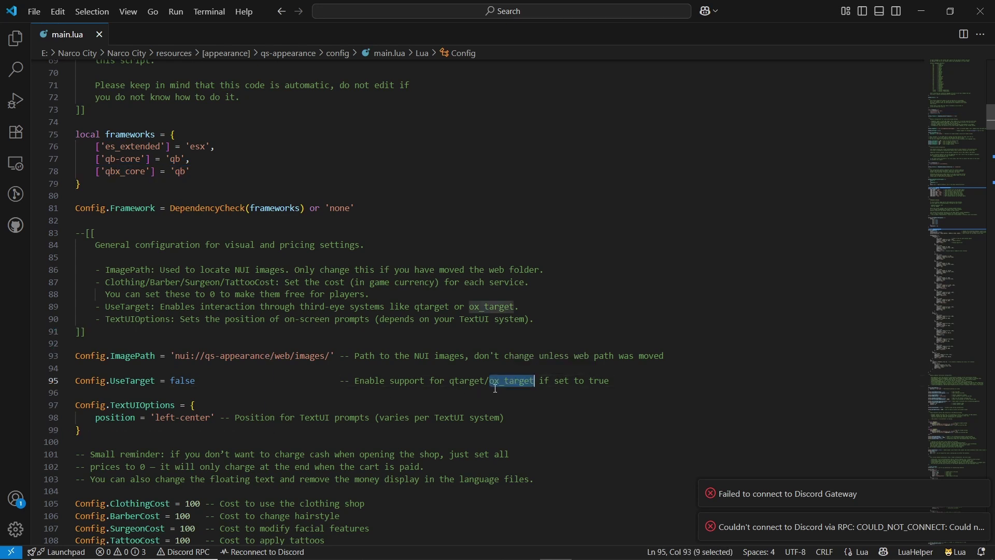
left_click(143, 372)
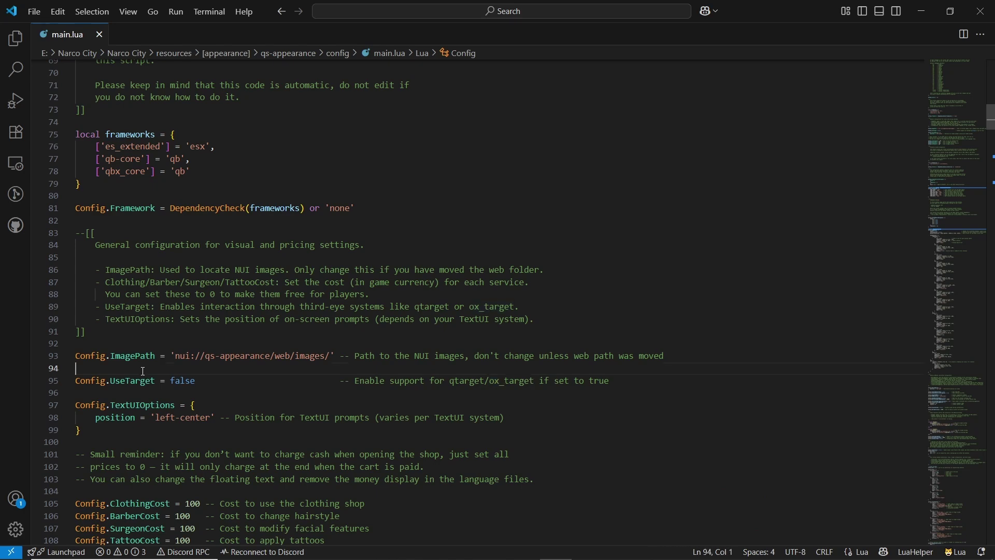
scroll(183, 366, "down", 2)
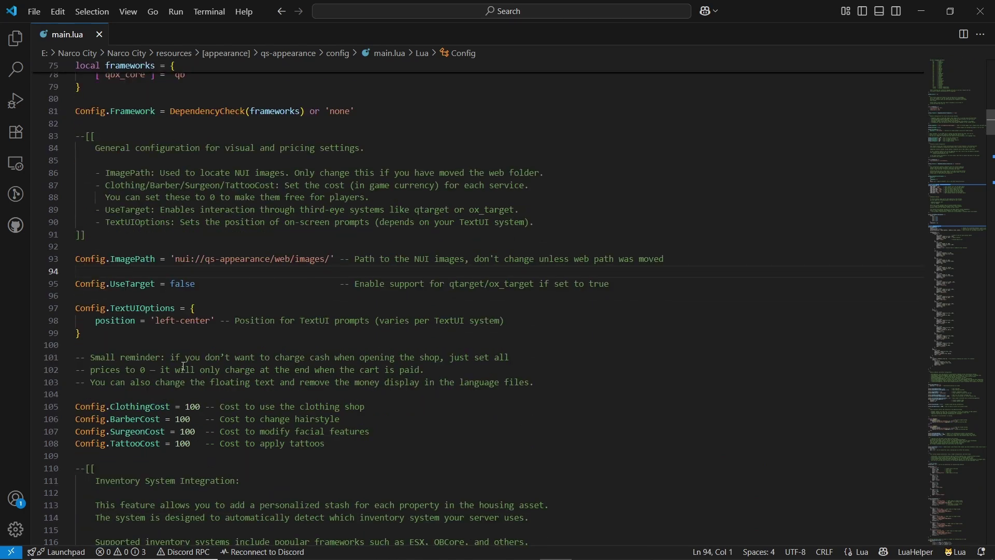
double_click(166, 326)
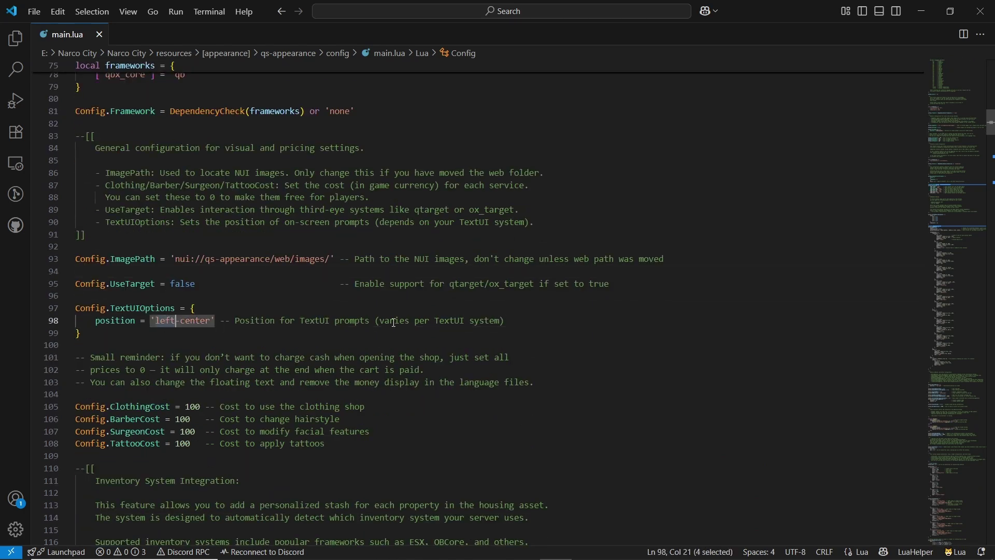
scroll(159, 417, "down", 2)
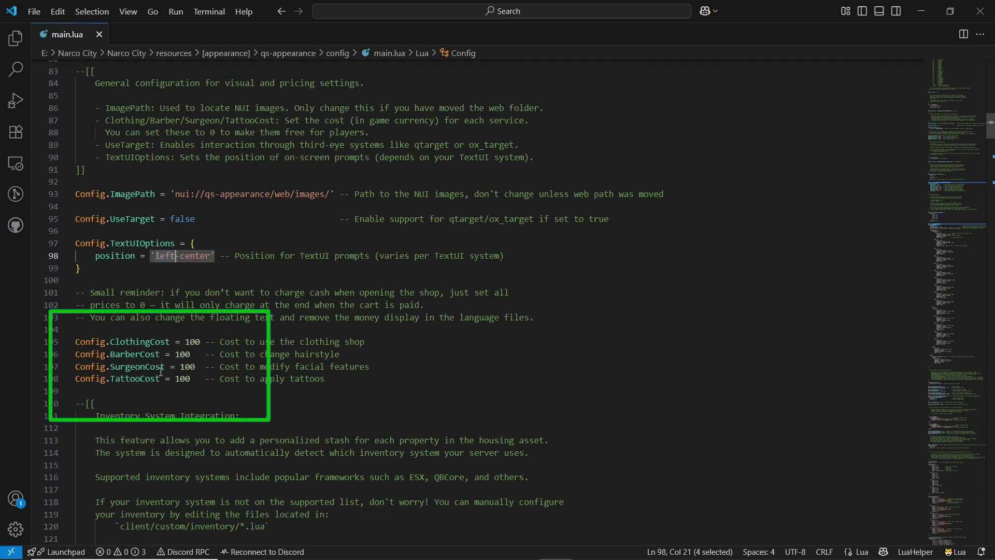
scroll(191, 391, "down", 6)
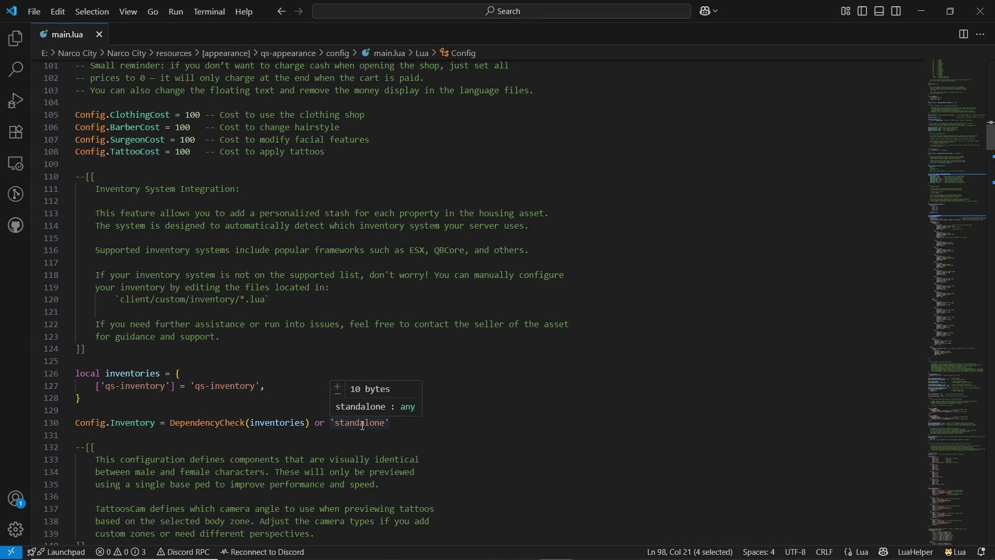
scroll(363, 425, "down", 8)
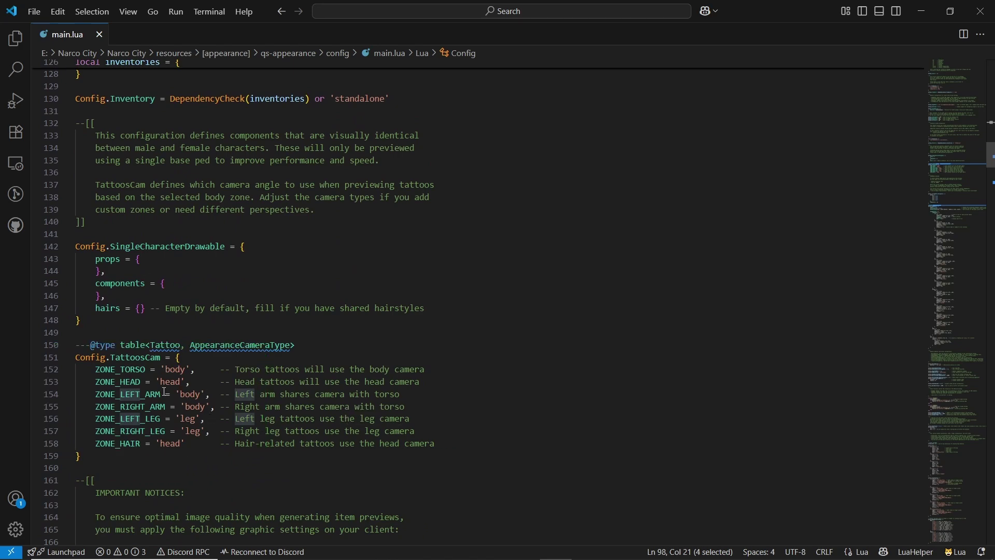
scroll(165, 392, "down", 2)
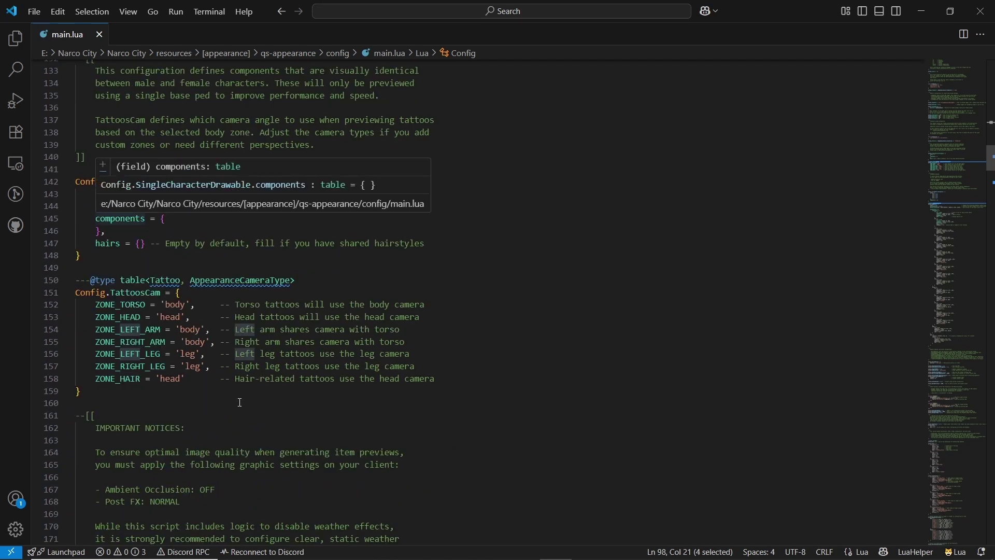
scroll(236, 403, "down", 10)
scroll(236, 403, "down", 5)
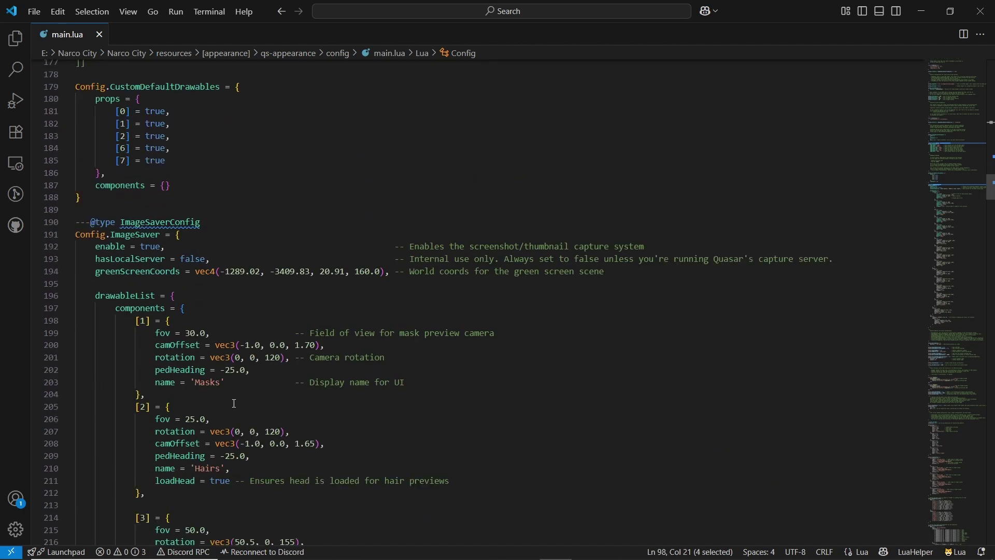
scroll(236, 355, "down", 9)
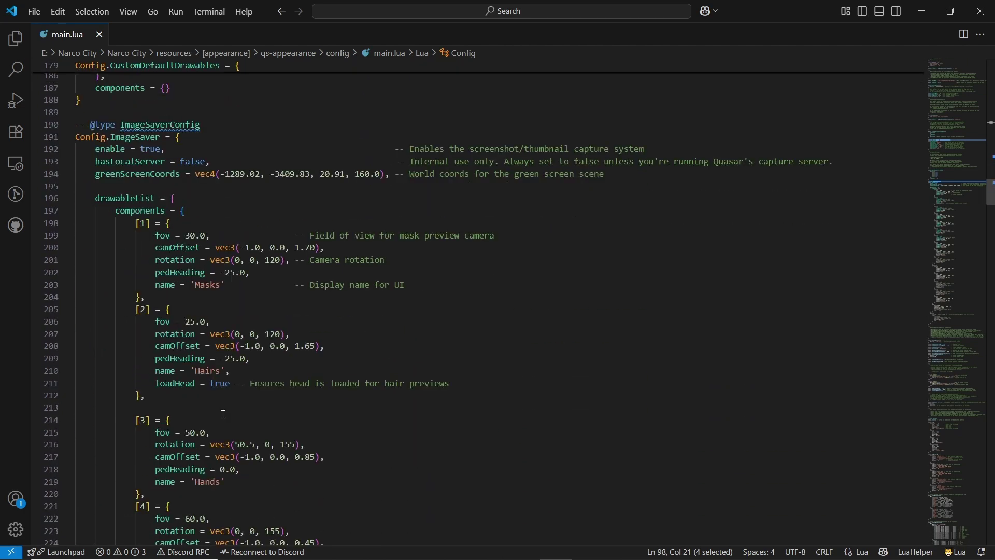
scroll(232, 460, "down", 20)
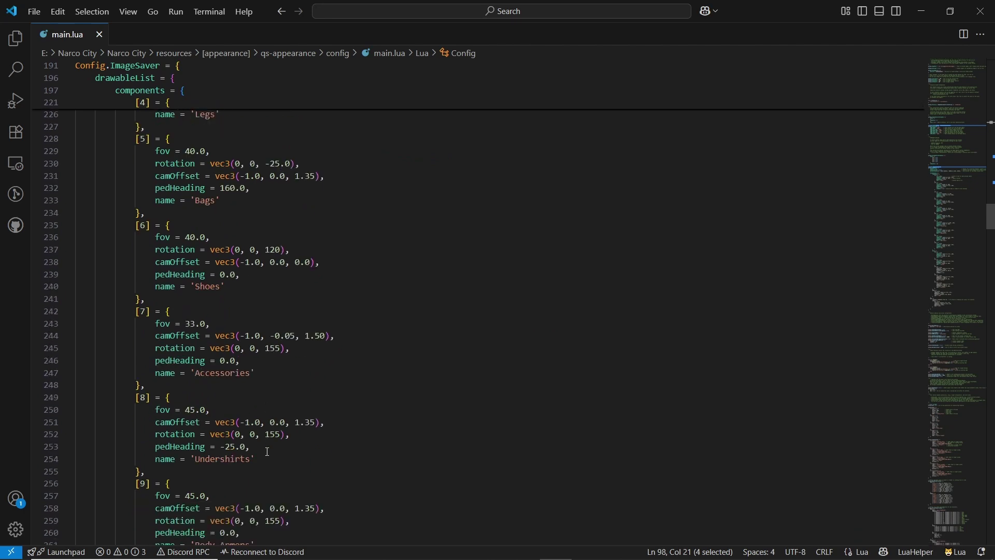
scroll(263, 454, "down", 15)
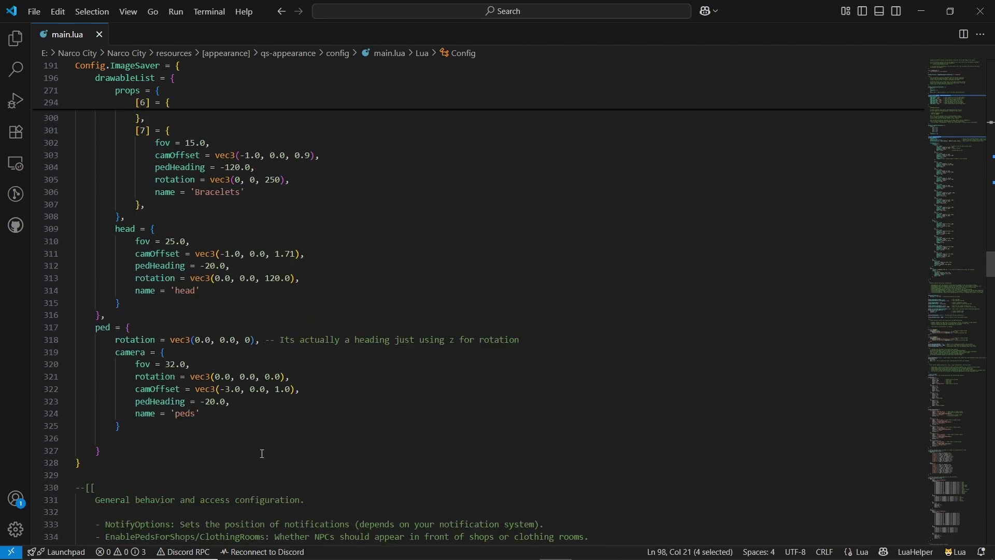
scroll(235, 454, "down", 2)
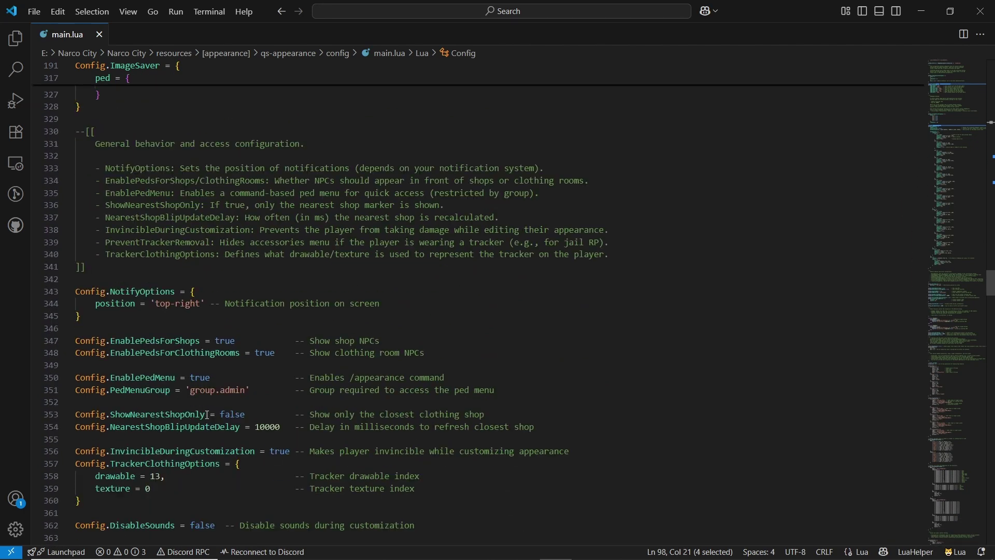
scroll(185, 501, "down", 2)
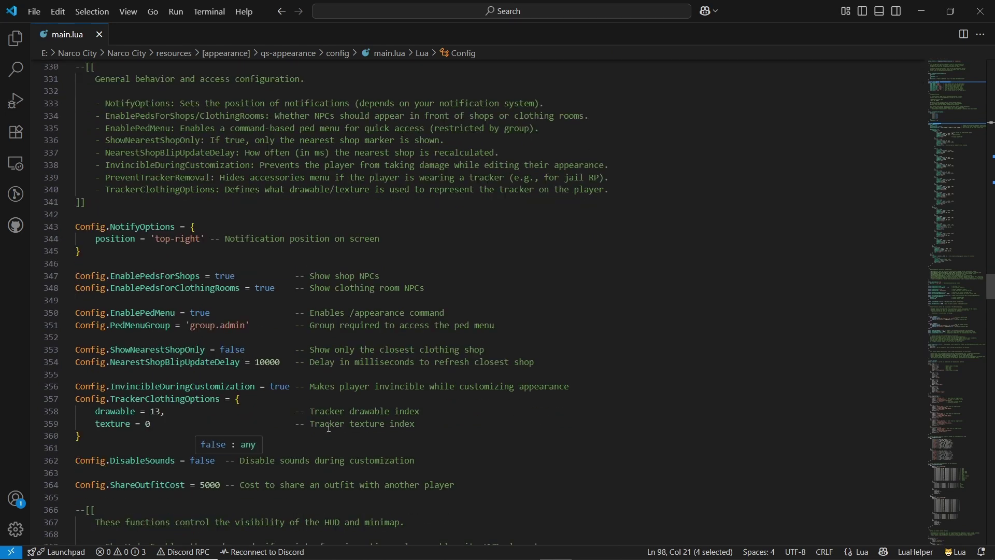
- Check the DisableSounds false setting and continue down to the Config.Debug line
double_click(194, 461)
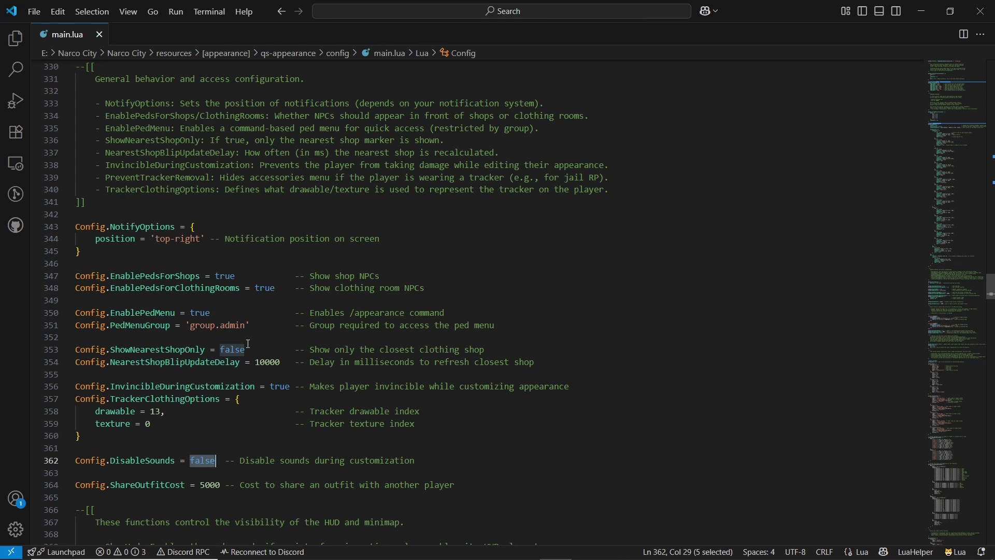
scroll(249, 344, "down", 9)
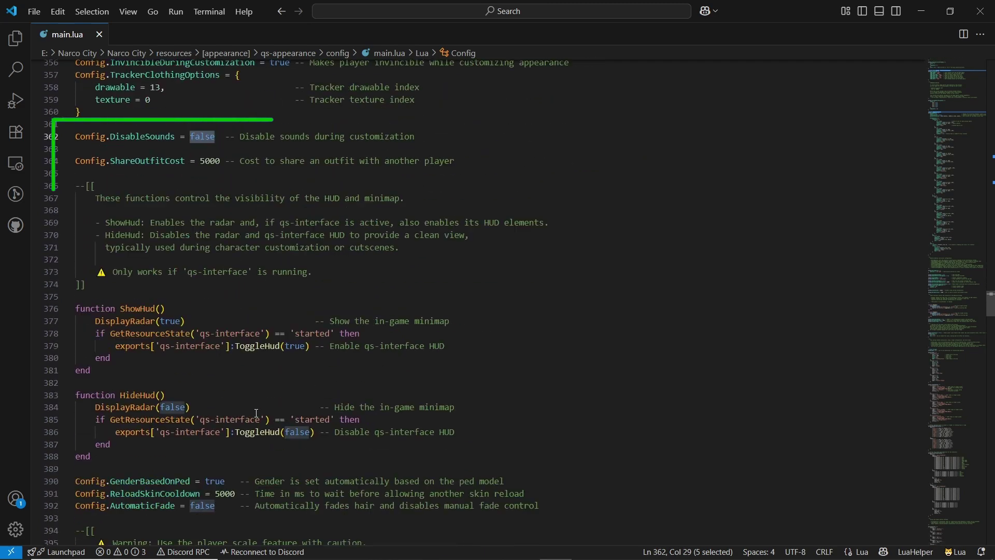
scroll(257, 413, "down", 4)
scroll(263, 270, "down", 20)
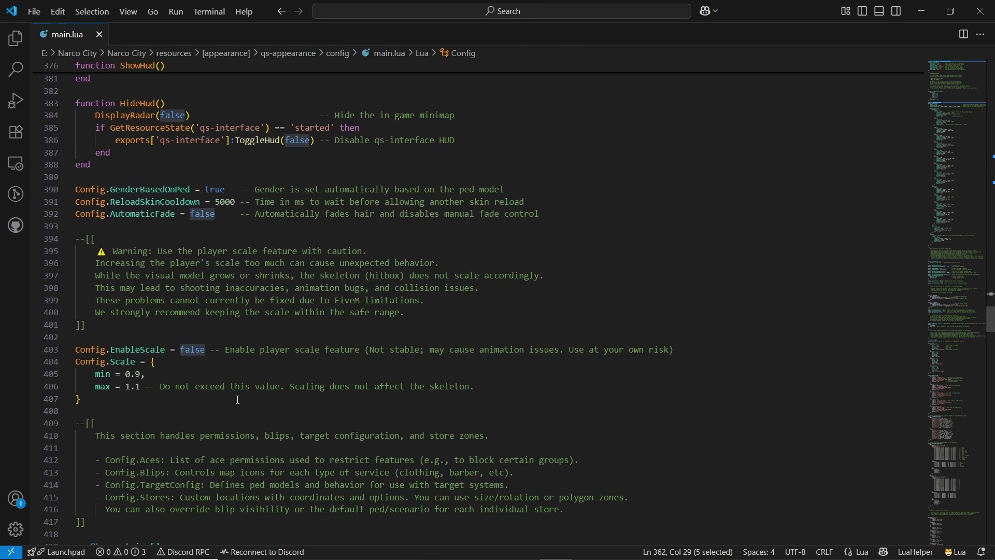
scroll(233, 444, "down", 20)
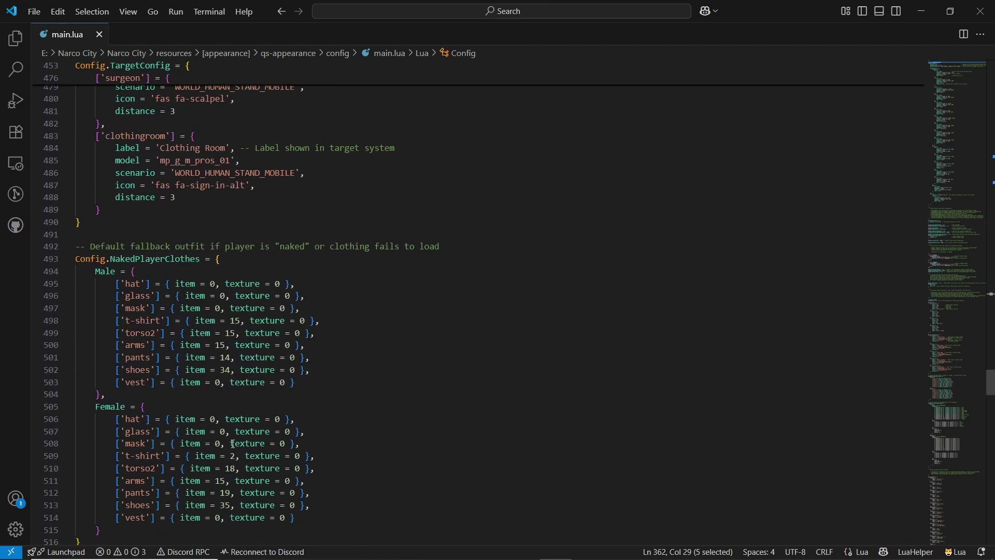
scroll(953, 421, "down", 20)
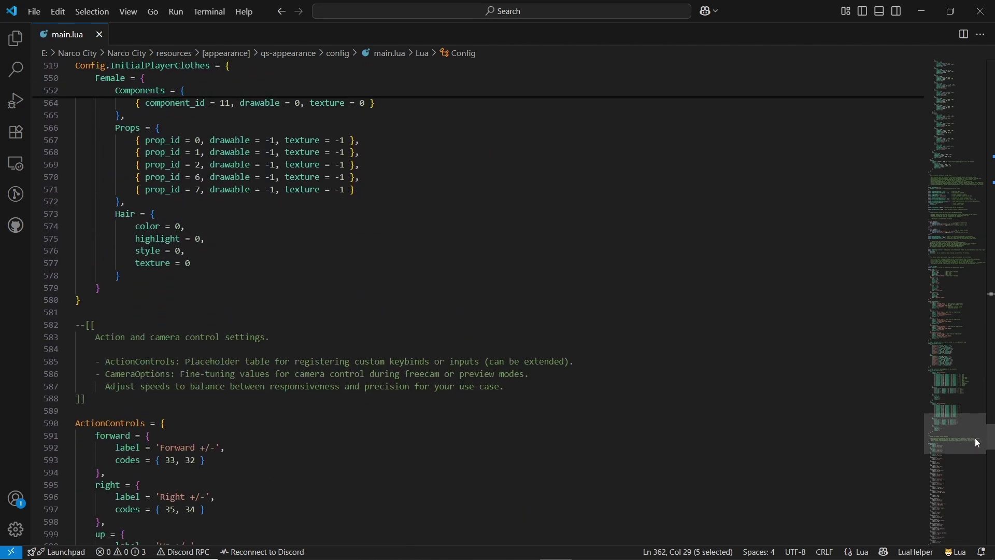
left_click_drag(991, 500, 992, 458)
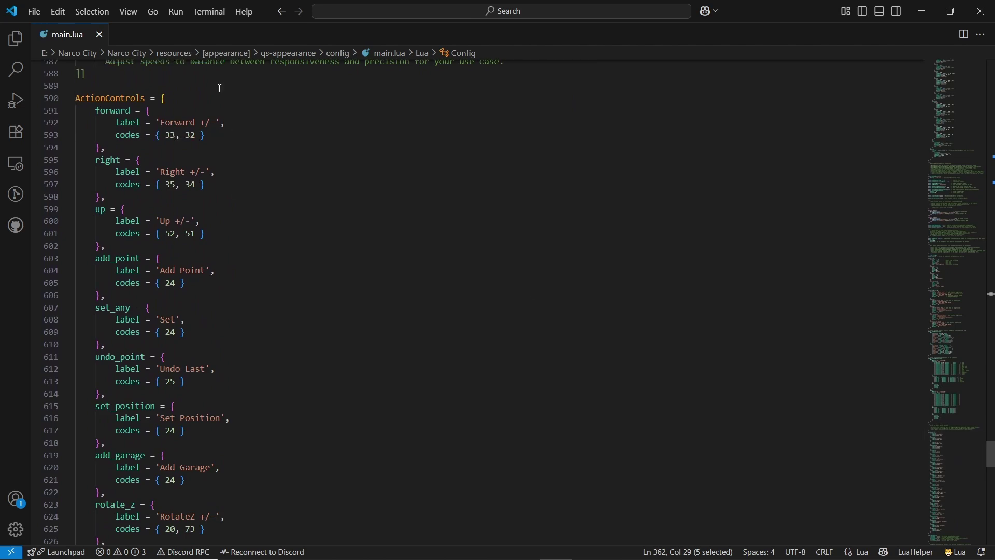
scroll(956, 451, "down", 20)
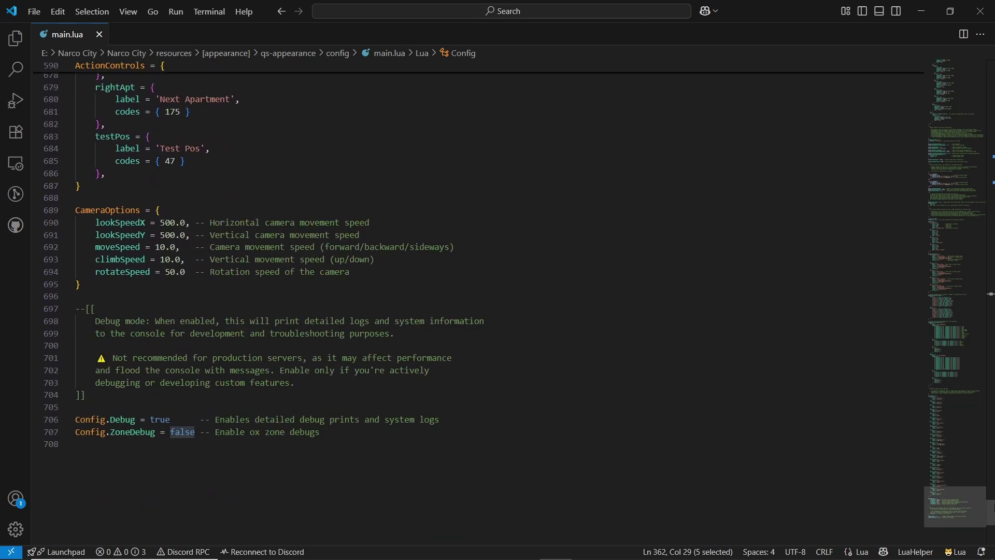
- Change Config.Debug from true to false, save main.lua and close it
double_click(160, 420)
type("fas")
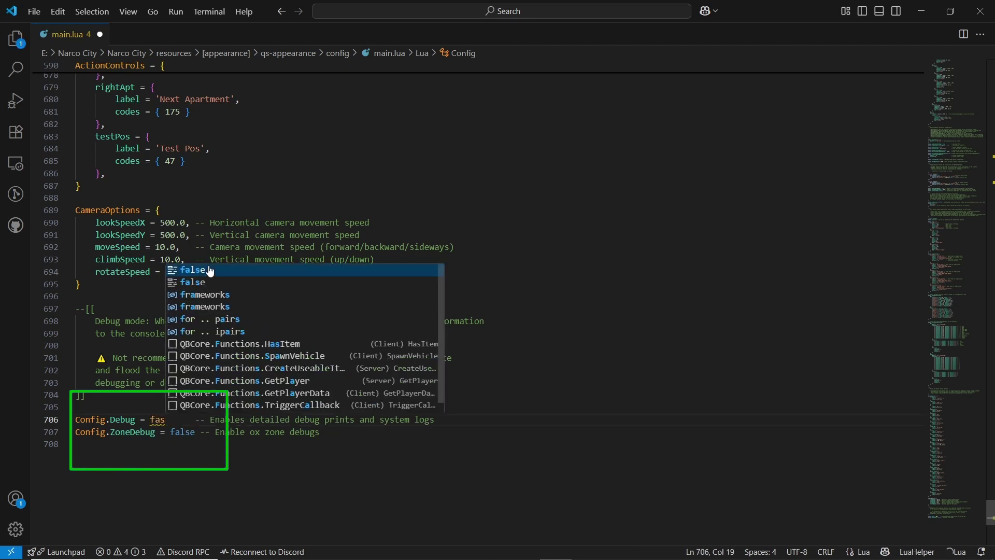
key("Return")
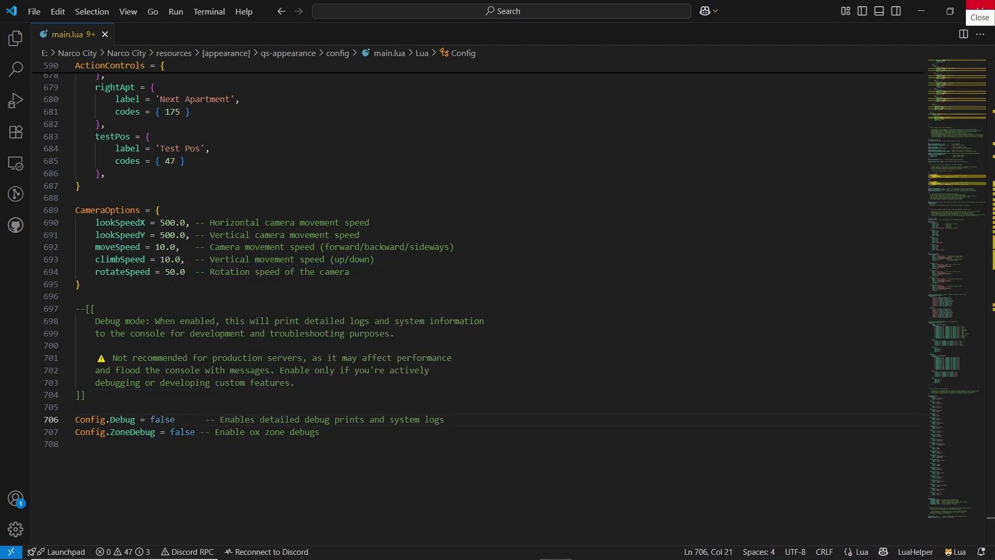
key("alt+Tab")
left_click(148, 123)
- Browse the peds list in peds.lua, select all of it, and close the file
double_click(148, 124)
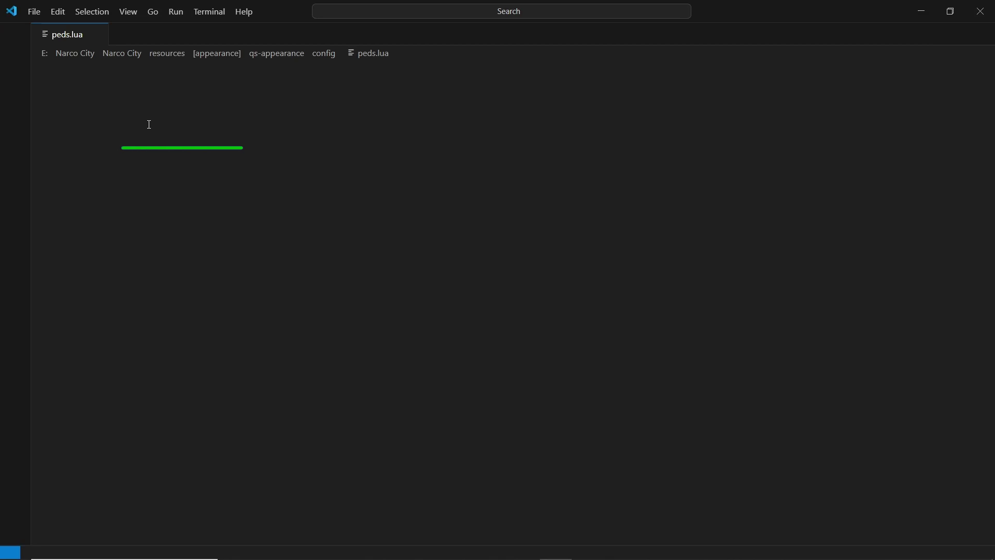
scroll(947, 80, "down", 1)
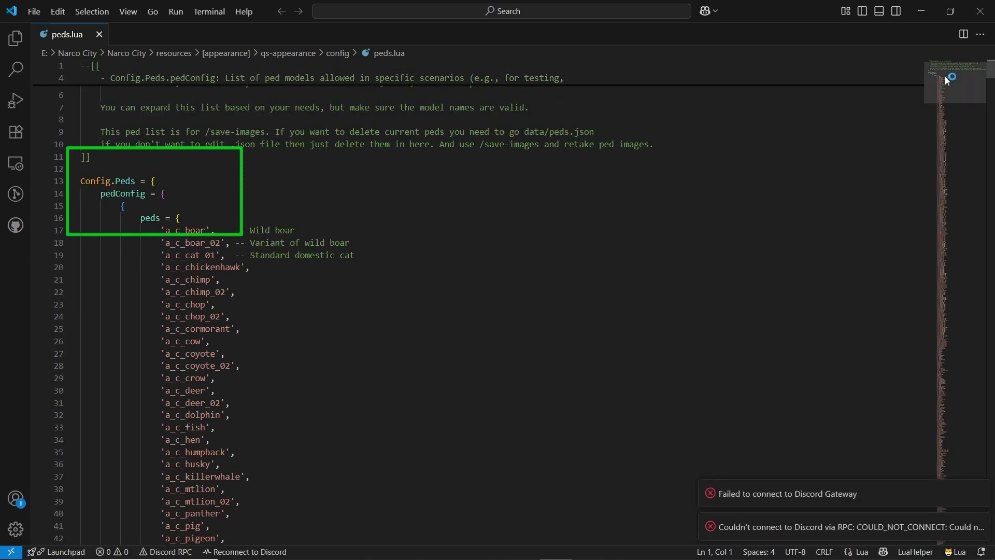
scroll(211, 239, "down", 2)
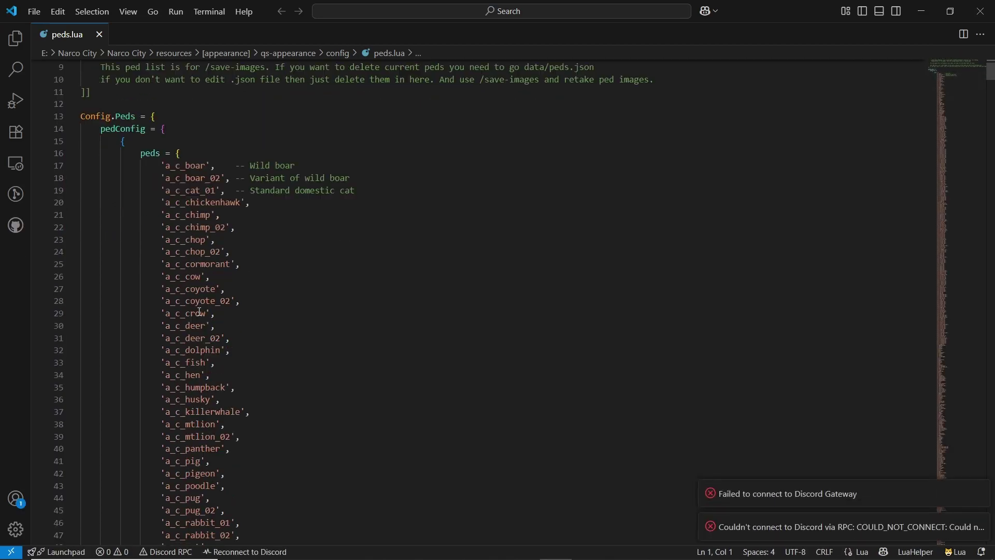
left_click(260, 301)
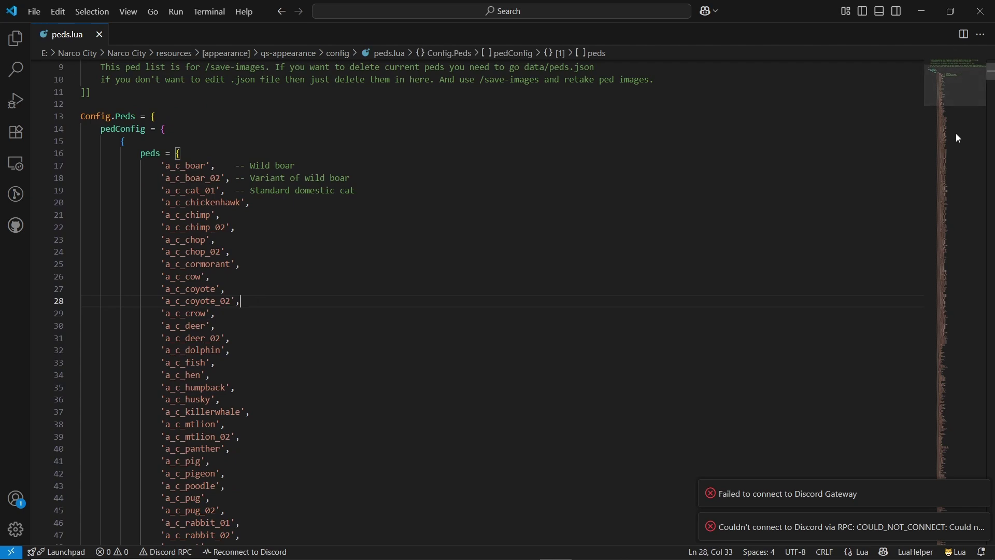
left_click_drag(959, 82, 969, 518)
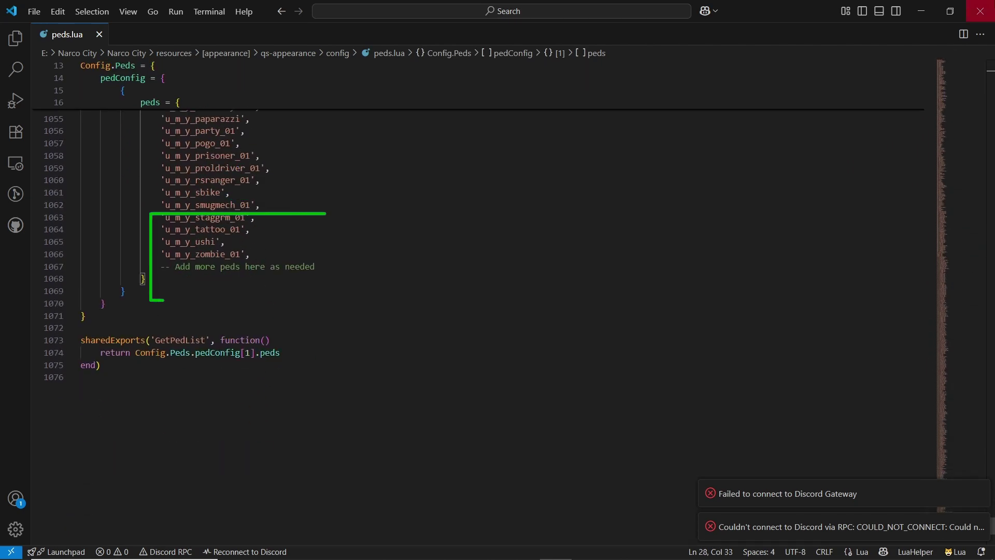
left_click(283, 272)
key("ctrl+a")
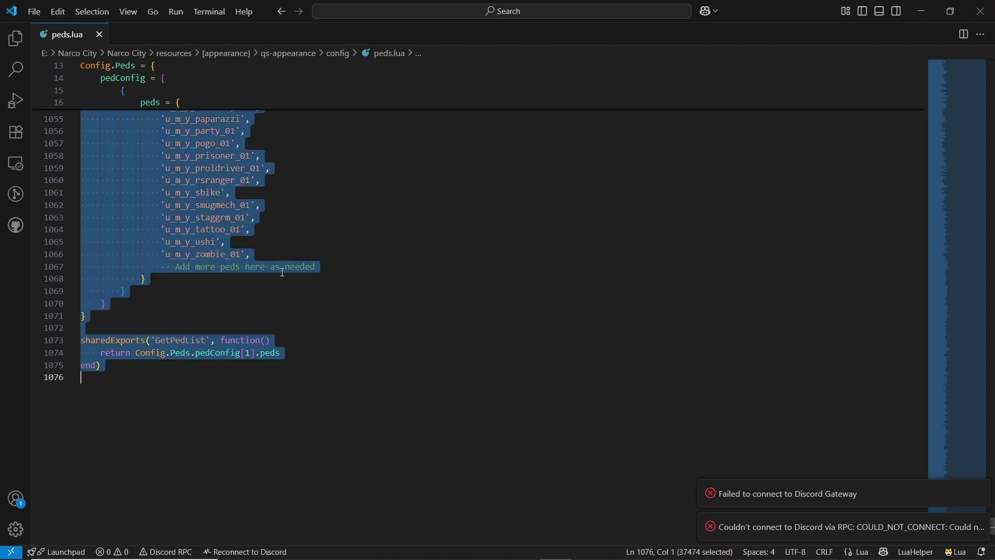
left_click(975, 7)
- Review price.lua, then open stores.lua to look over its Config.Stores entries
left_click(189, 139)
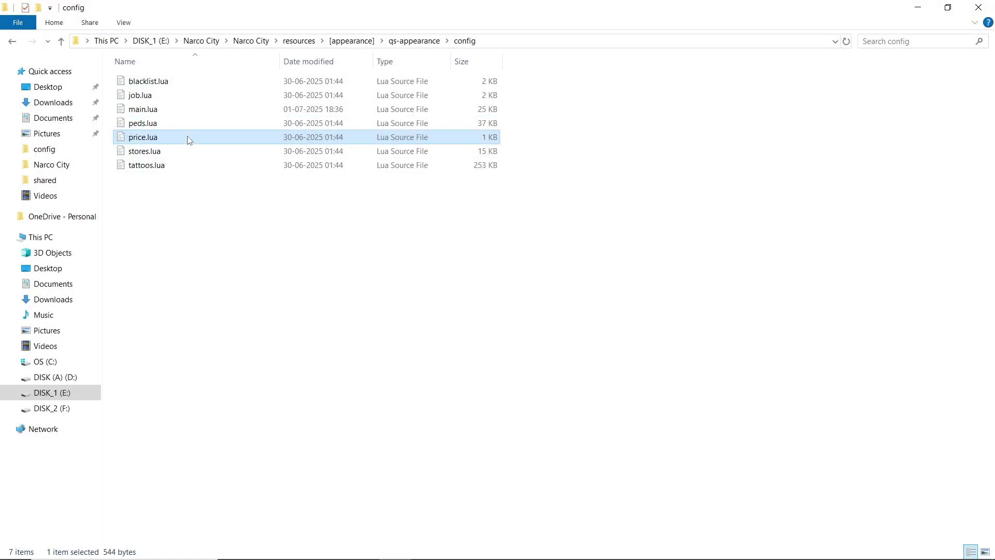
double_click(189, 138)
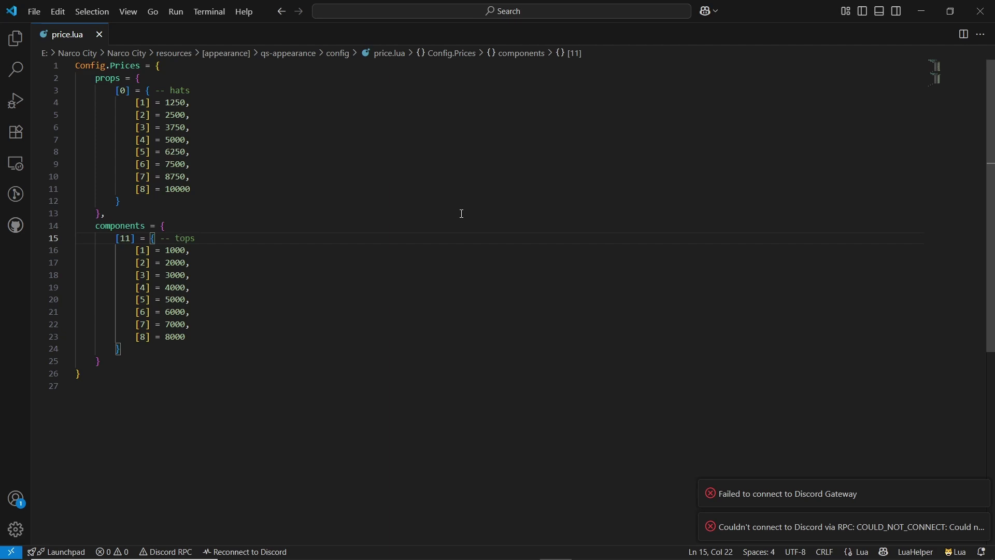
key("alt+Tab")
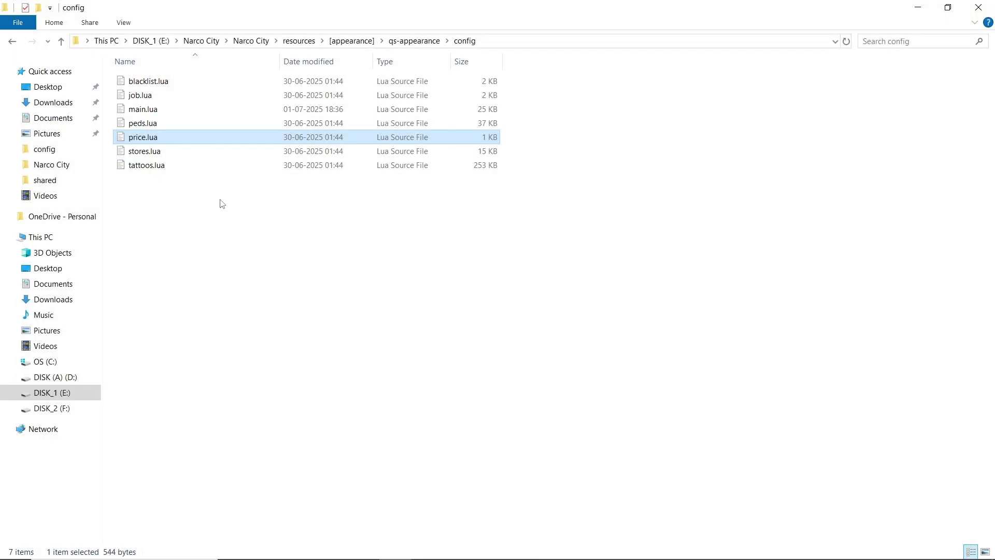
double_click(171, 155)
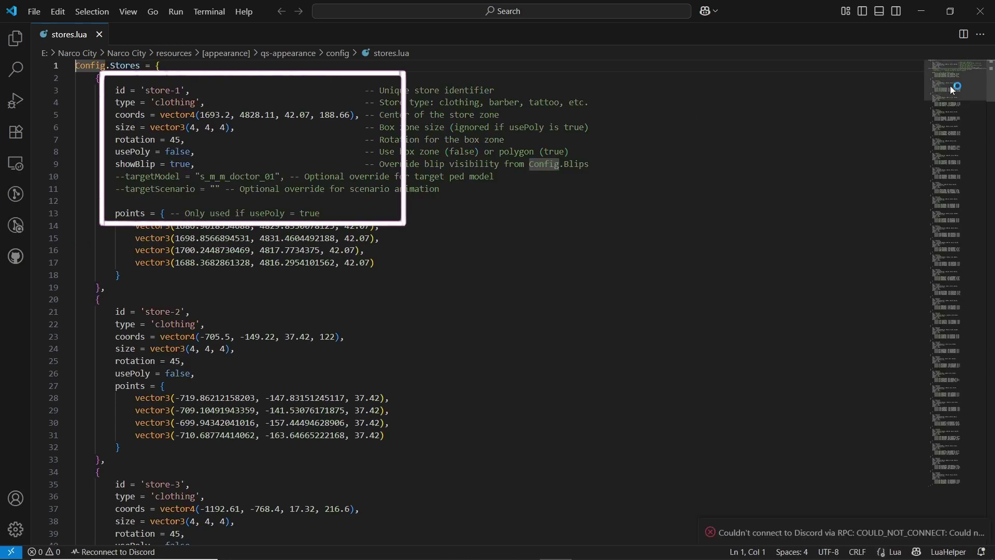
mouse_move(950, 86)
left_mouse_down()
mouse_move(966, 228)
mouse_move(956, 493)
mouse_move(953, 73)
left_mouse_up()
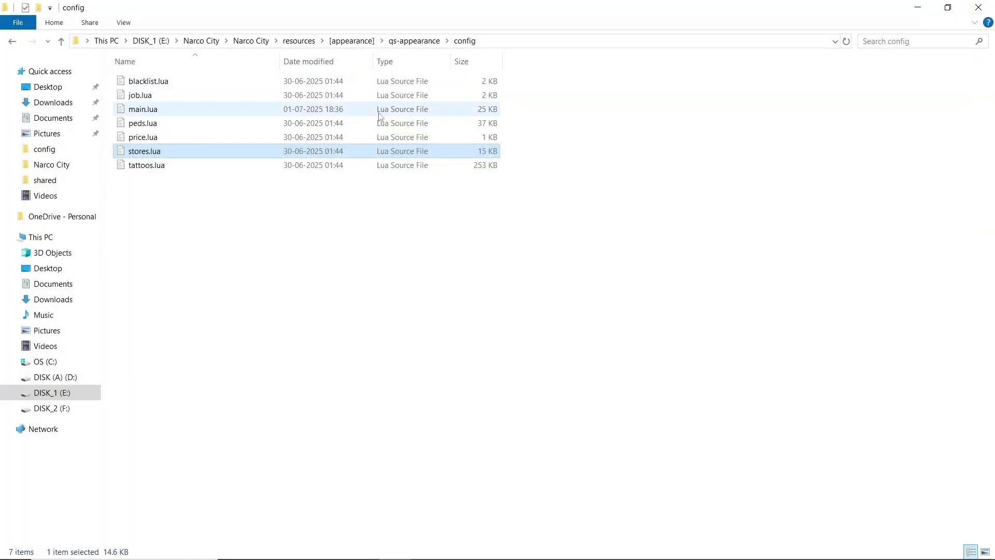
- Open tattoos.lua and browse through it using scrolling and the minimap
left_click(298, 163)
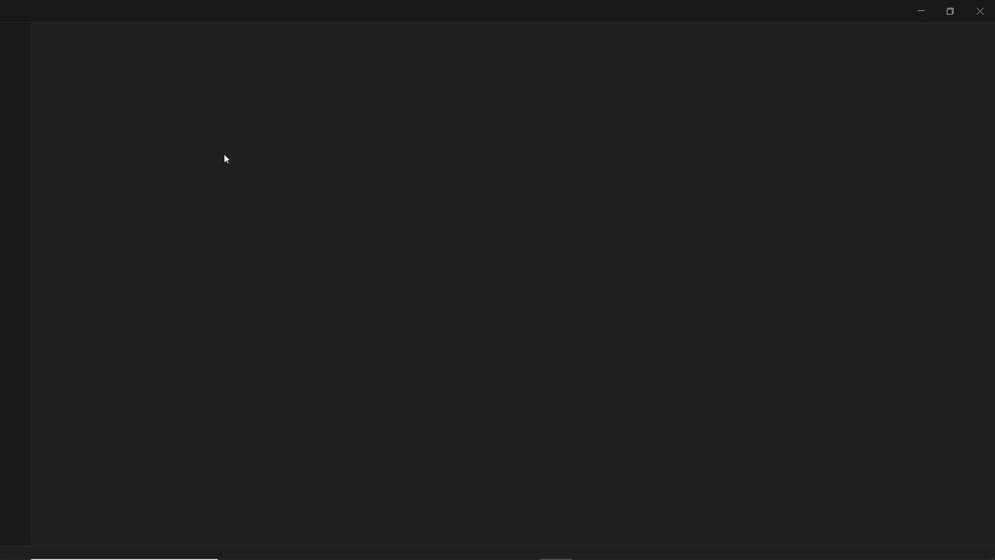
scroll(225, 281, "down", 20)
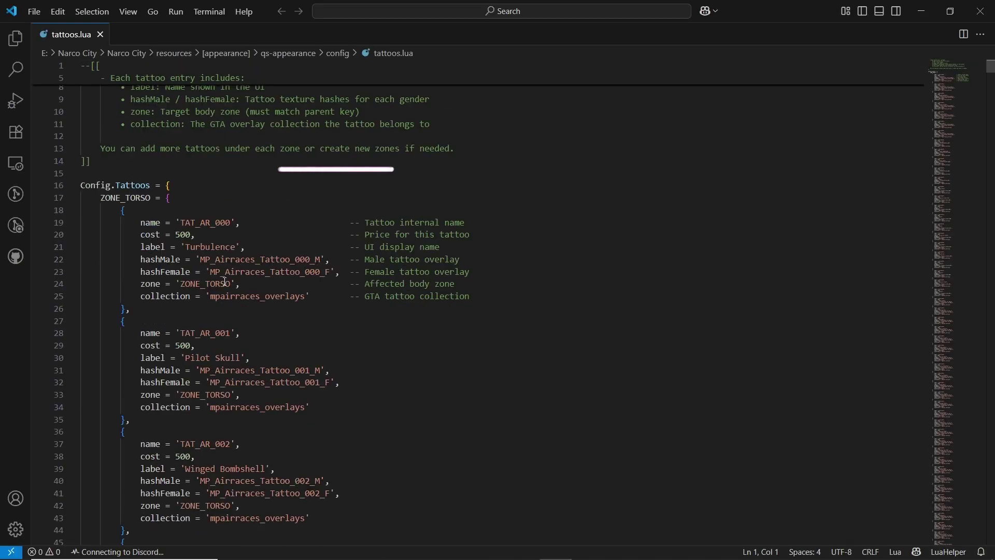
scroll(282, 376, "down", 20)
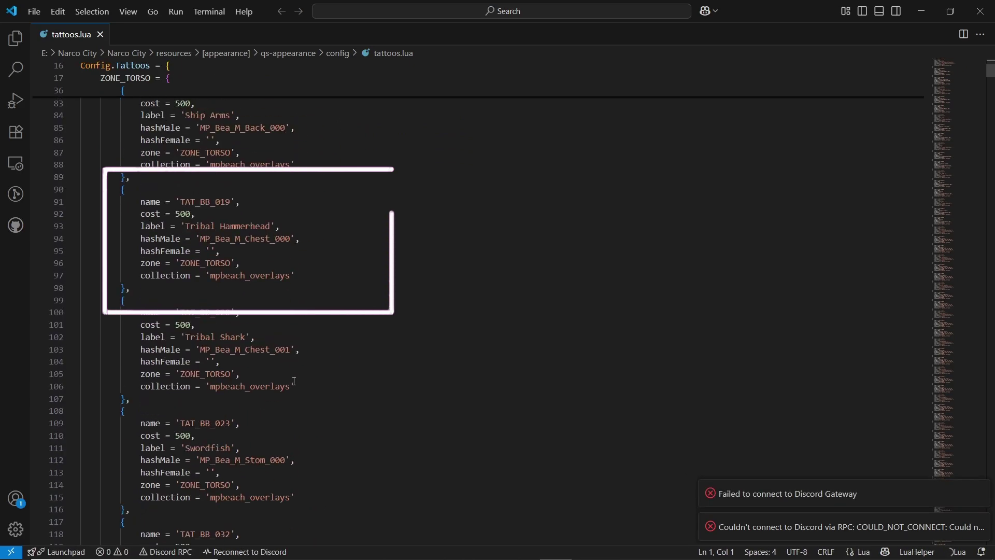
left_click(940, 270)
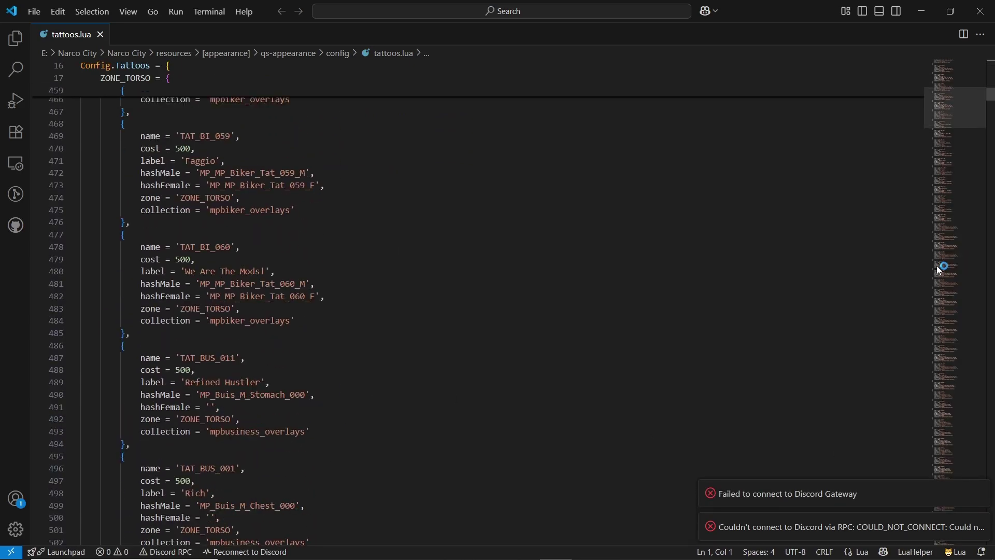
left_click_drag(966, 121, 992, 539)
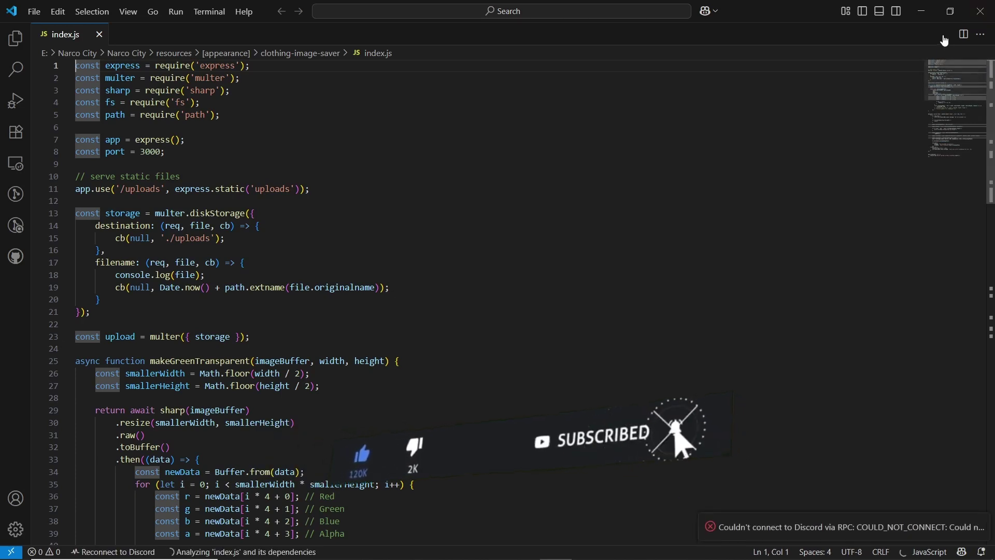
- Go up to the Narco City folder, cancel the accidental [appearance] rename, and pick server.cfg
scroll(497, 280, "down", 15)
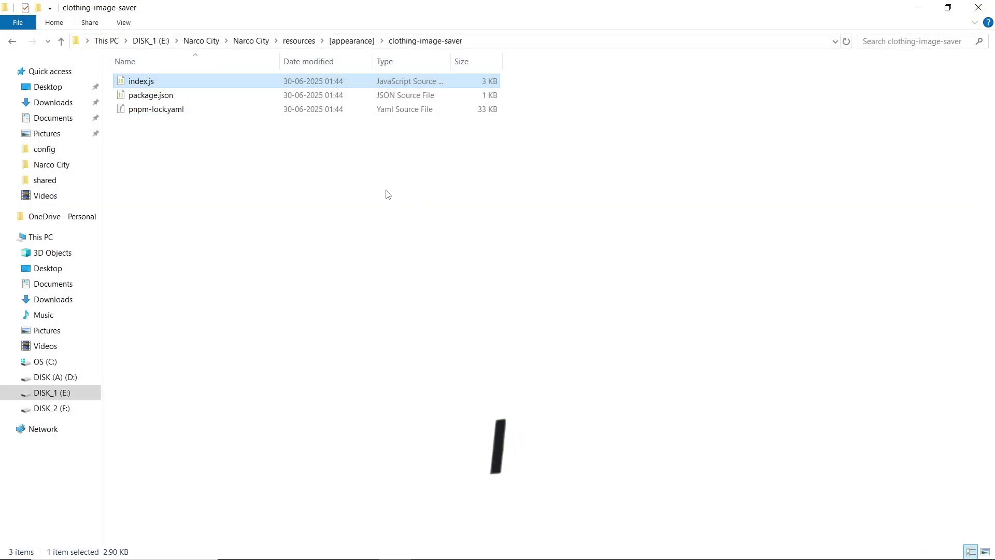
key("BackSpace")
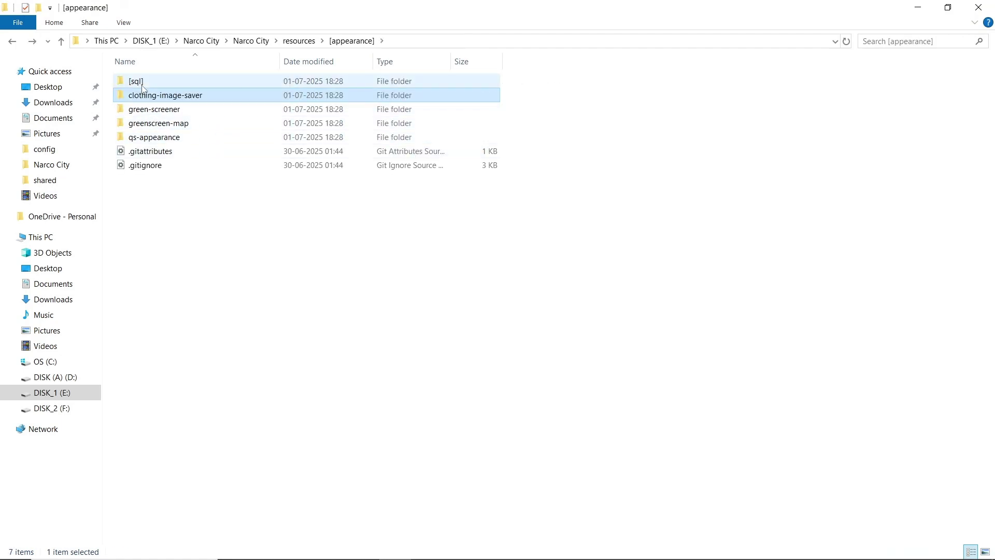
key("BackSpace")
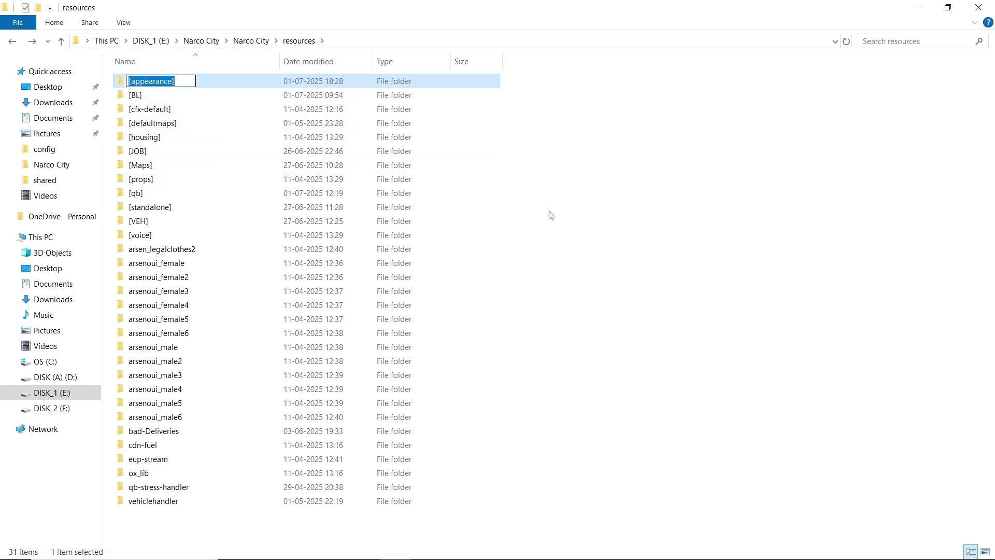
key("Escape")
key("BackSpace")
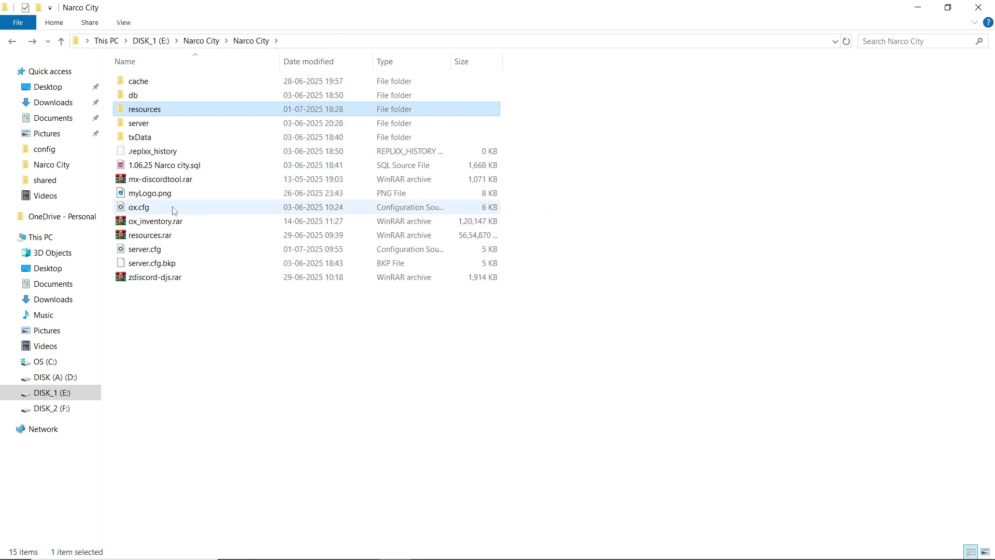
left_click(172, 248)
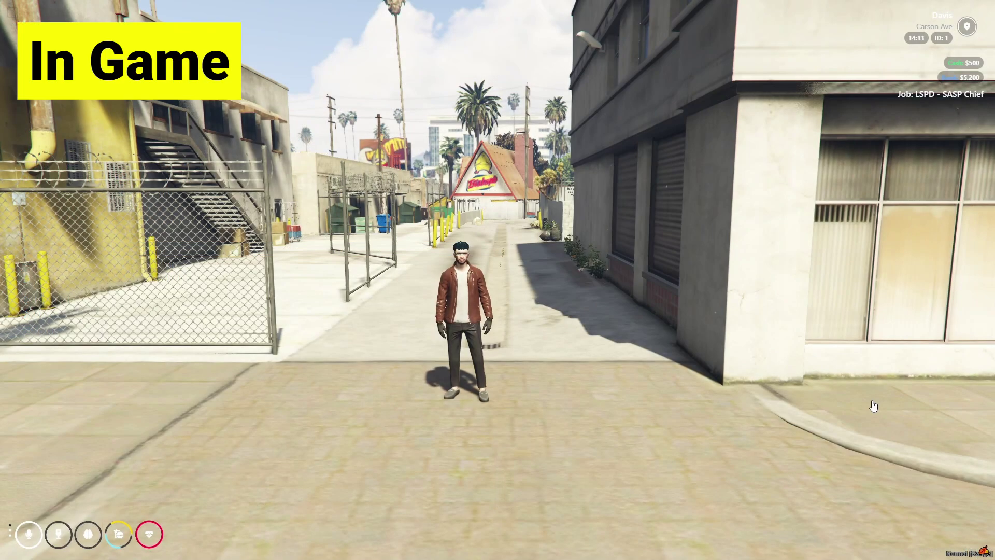
- Run /save-images and start saving component images for All clothing components
type("t")
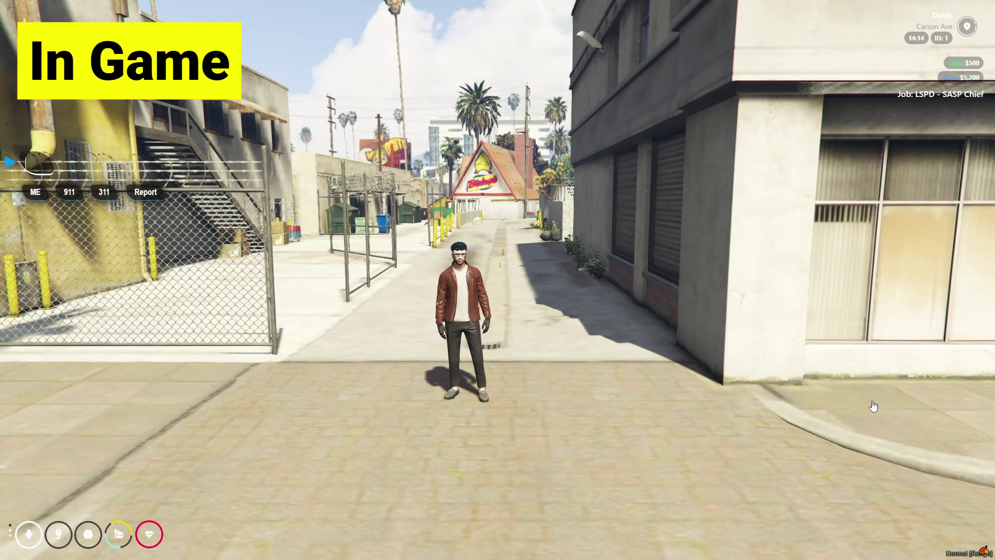
type("/save-images")
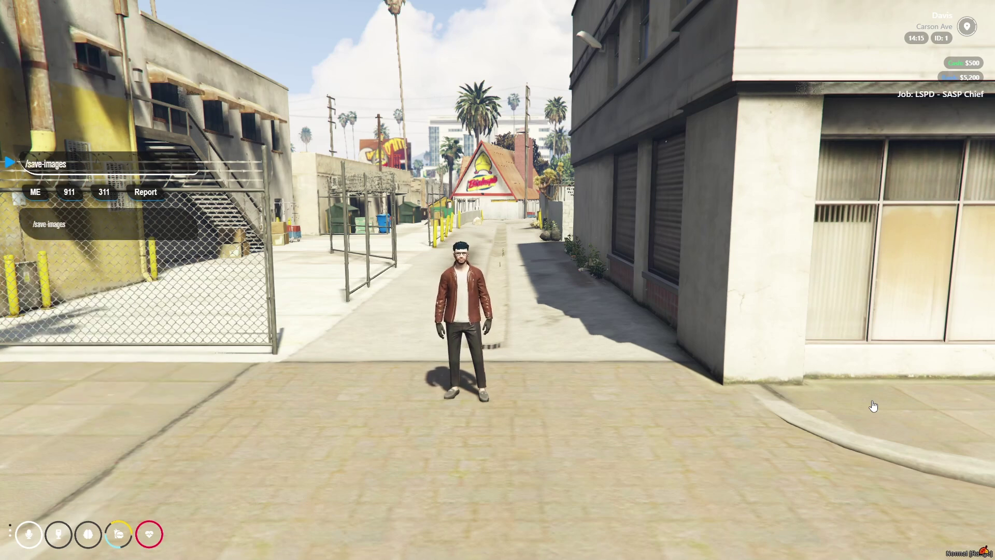
key("Return")
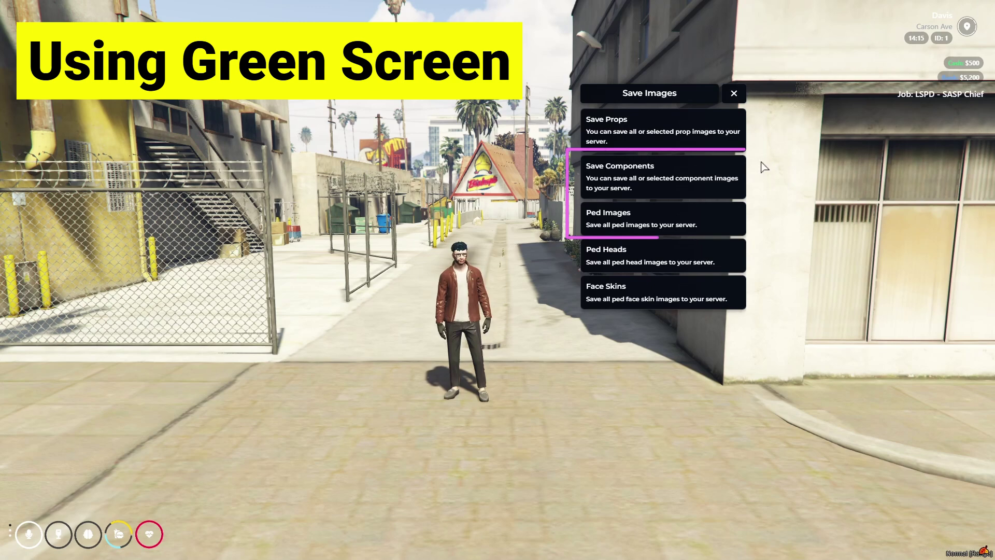
left_click(687, 173)
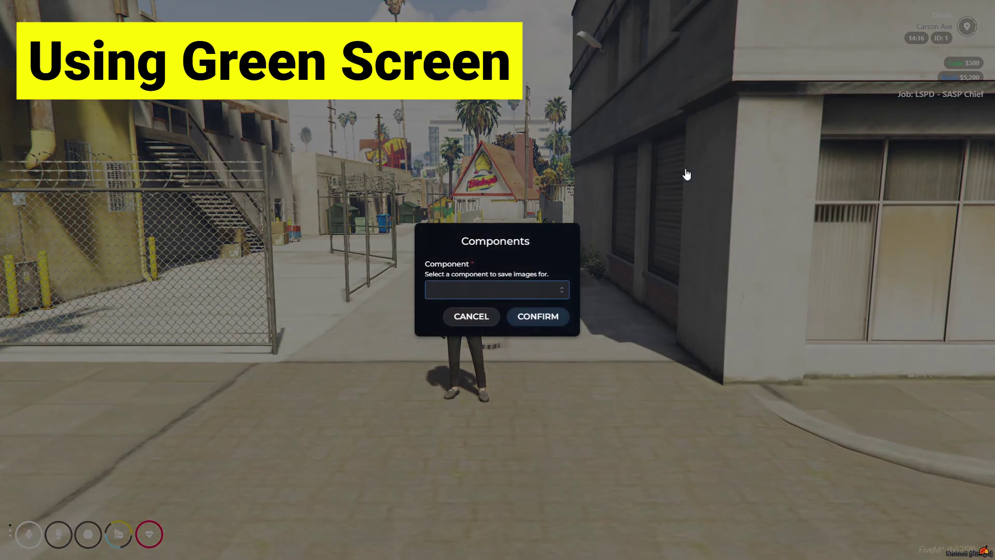
left_click(451, 288)
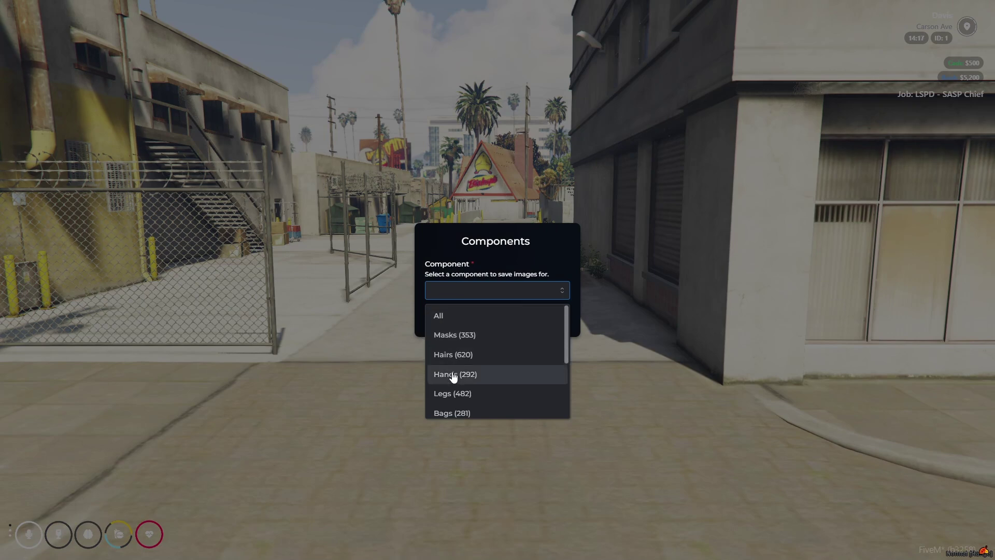
scroll(455, 368, "down", 3)
scroll(451, 363, "up", 4)
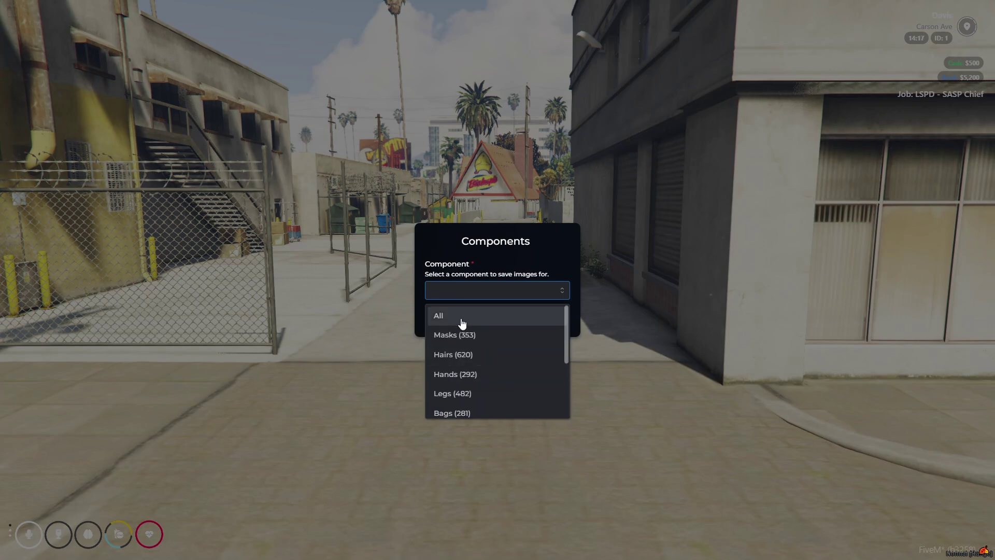
left_click(458, 314)
left_click(537, 316)
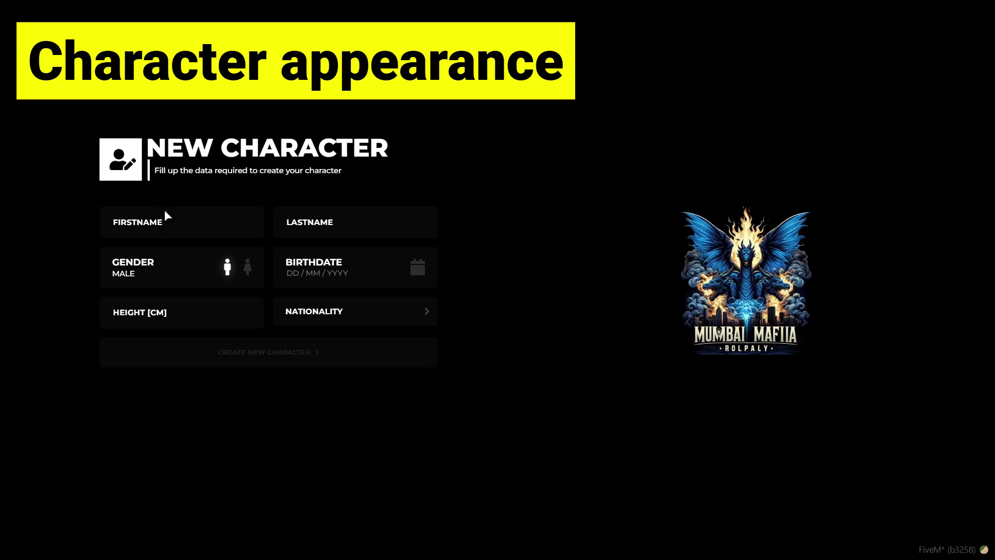
- Enter the character's first name, walk forward at the airport, and open the clothing store
left_click(164, 211)
type("Ag")
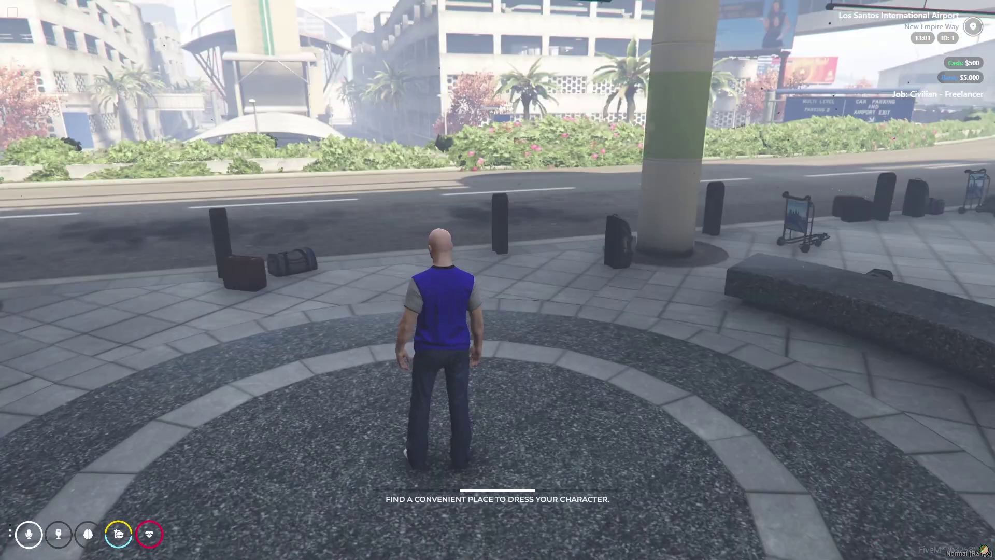
key("w")
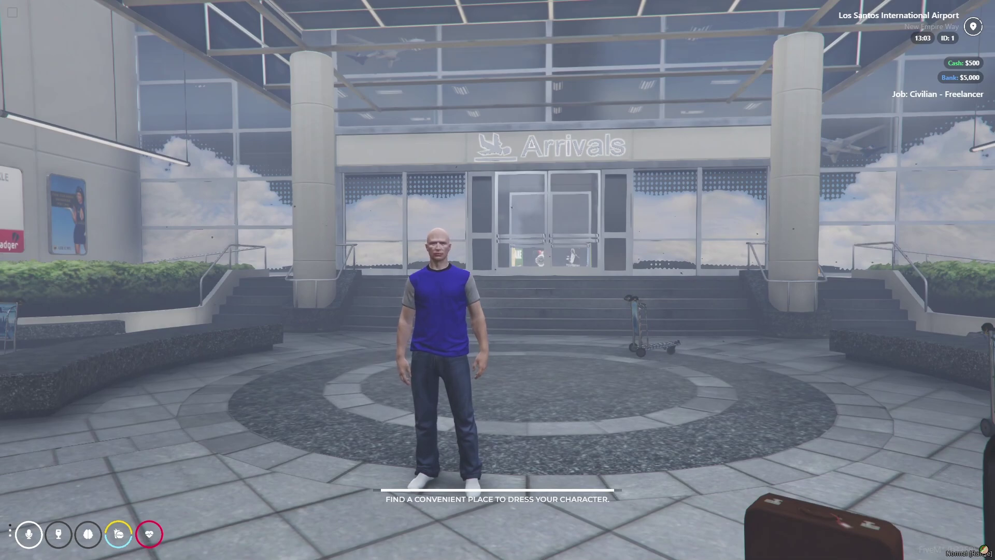
key("e")
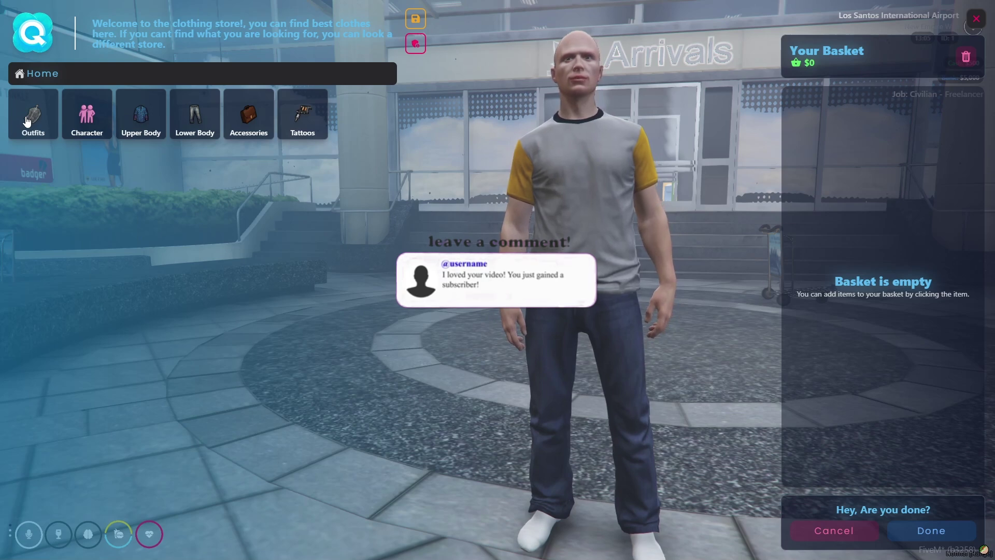
- Browse the Outfits category and the saved My Outfits list
left_click(27, 122)
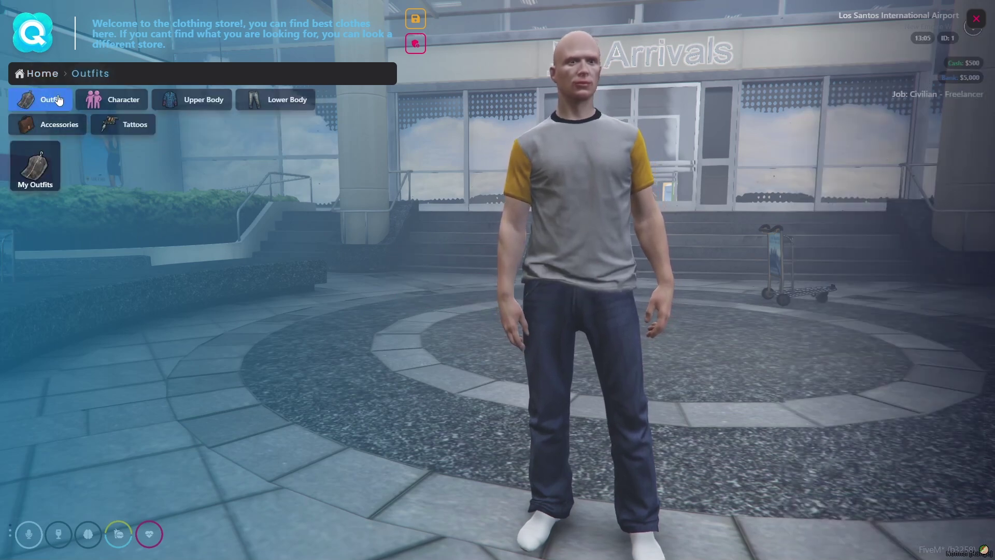
left_click(42, 104)
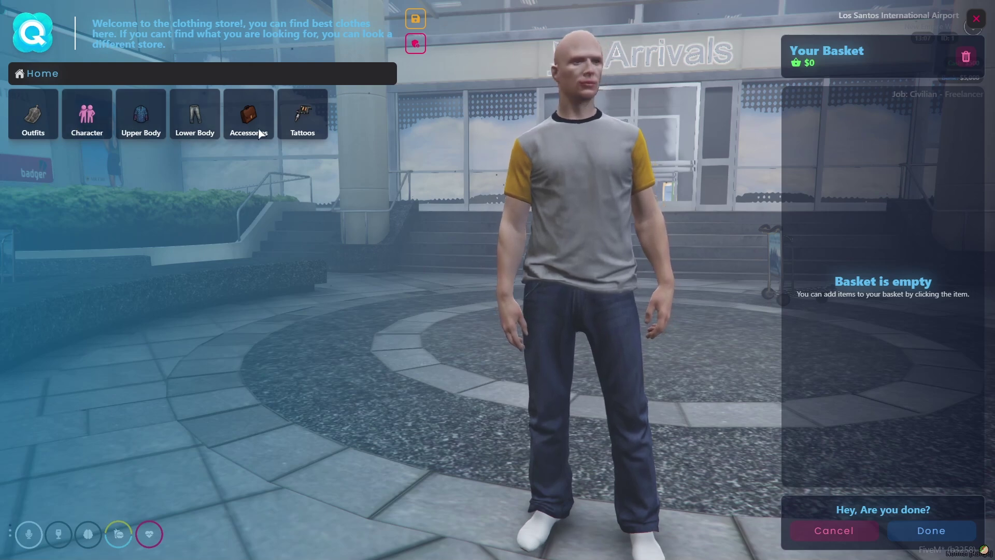
left_click(29, 118)
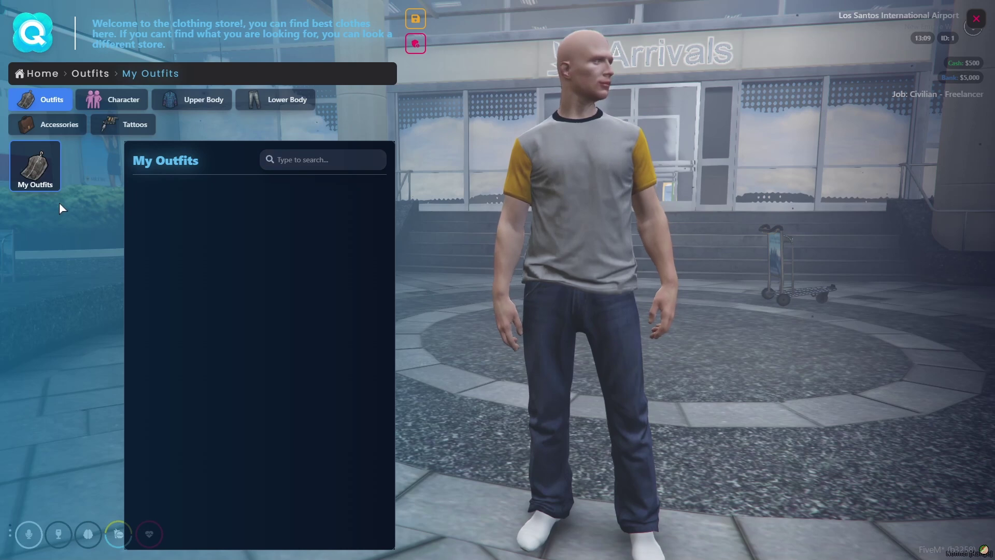
- Switch the ped to the older woman model, then back to the first male ped
left_click(107, 101)
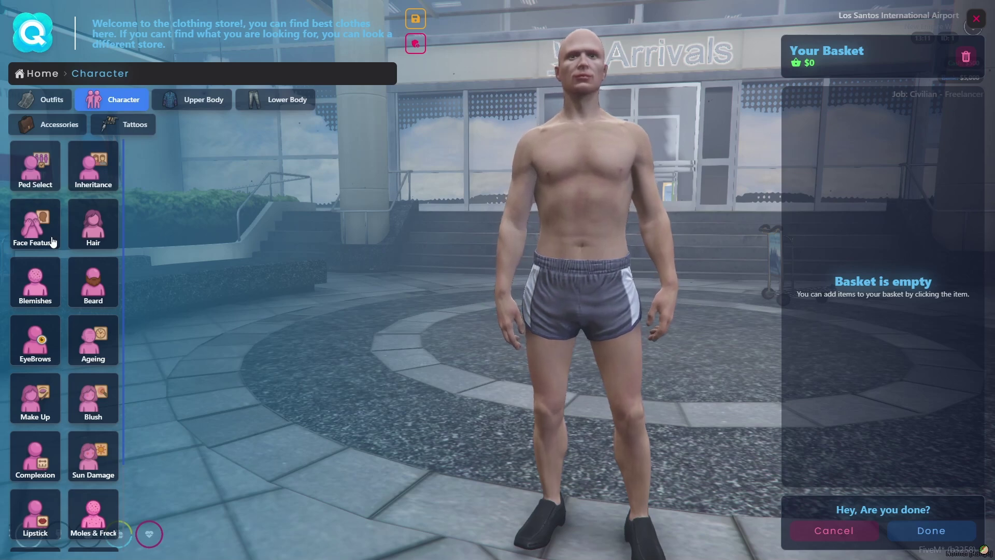
left_click(25, 164)
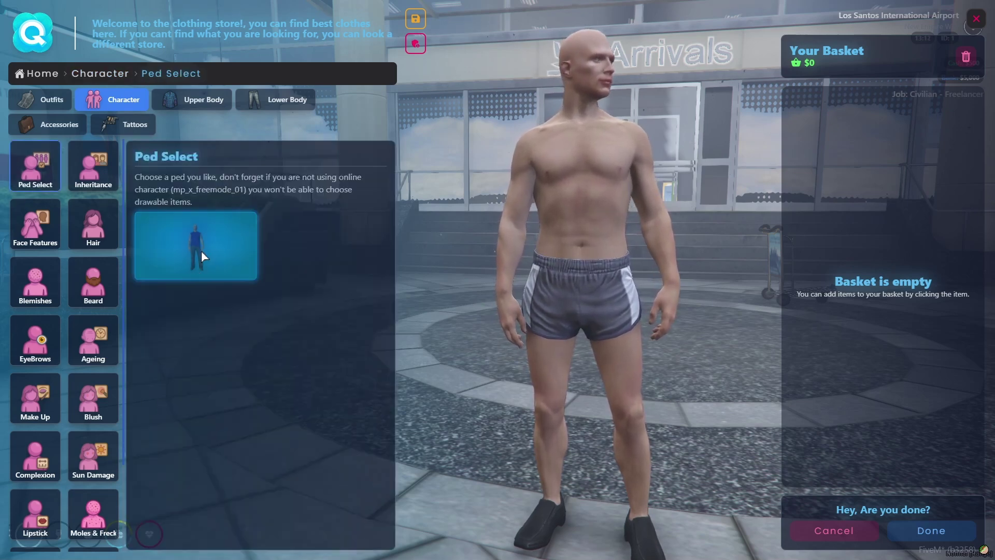
left_click(219, 256)
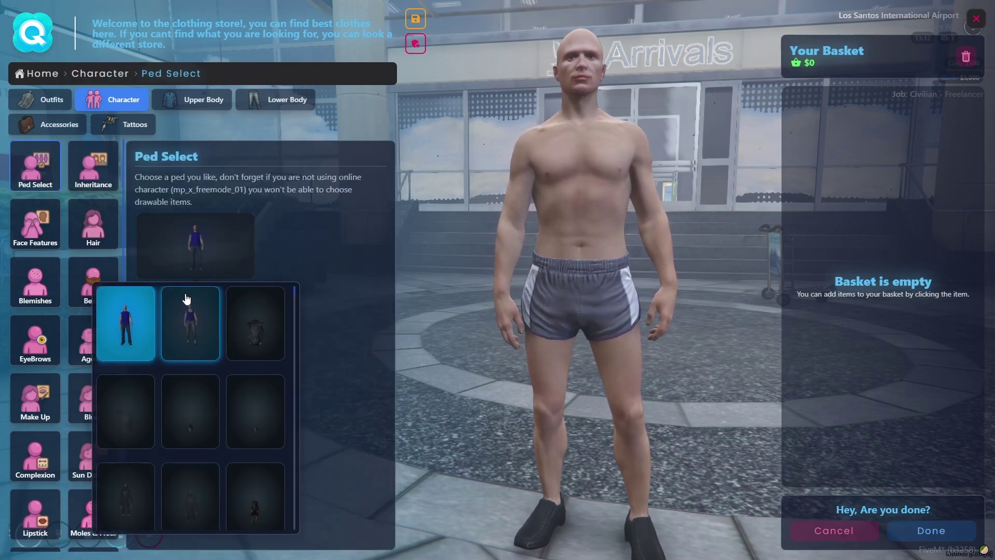
scroll(186, 418, "down", 2)
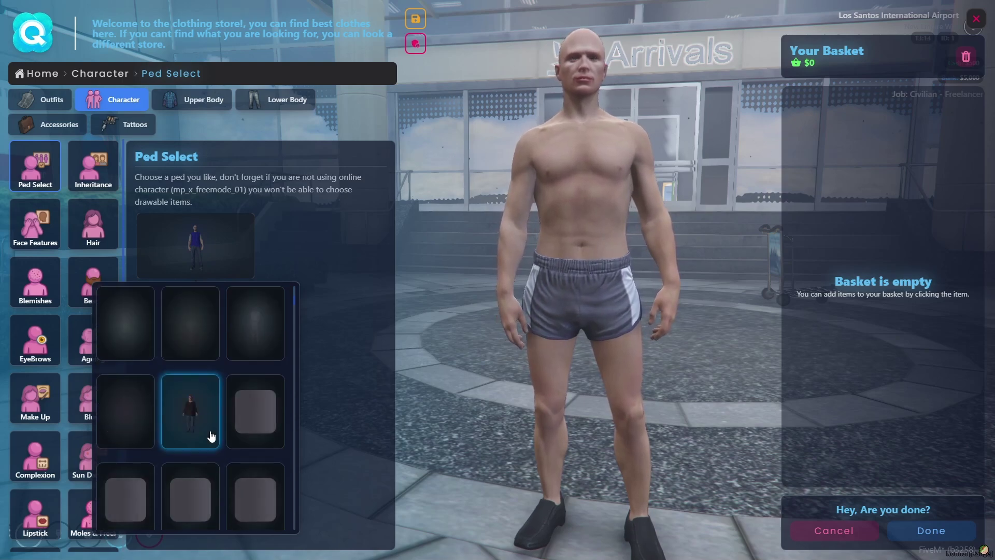
left_click(210, 433)
scroll(197, 394, "up", 3)
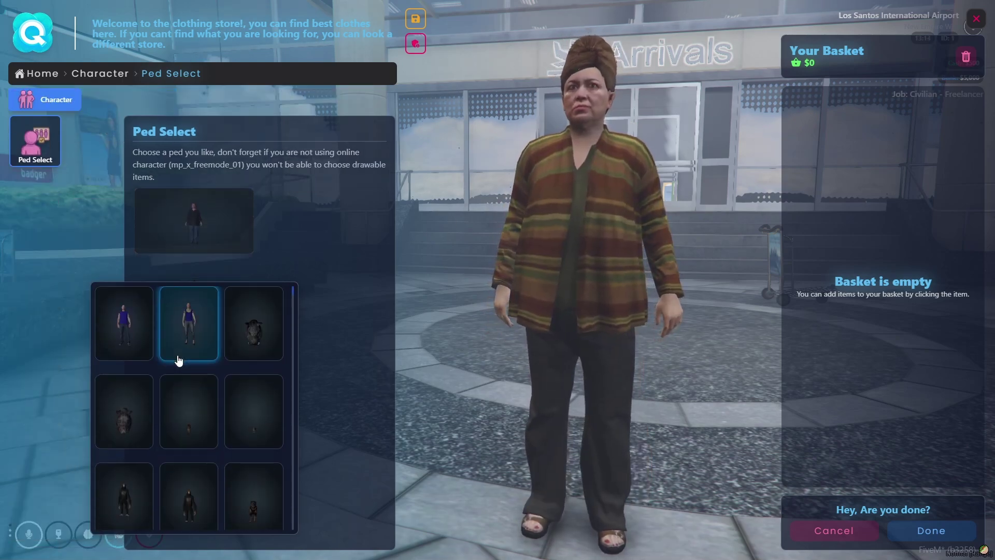
left_click(123, 327)
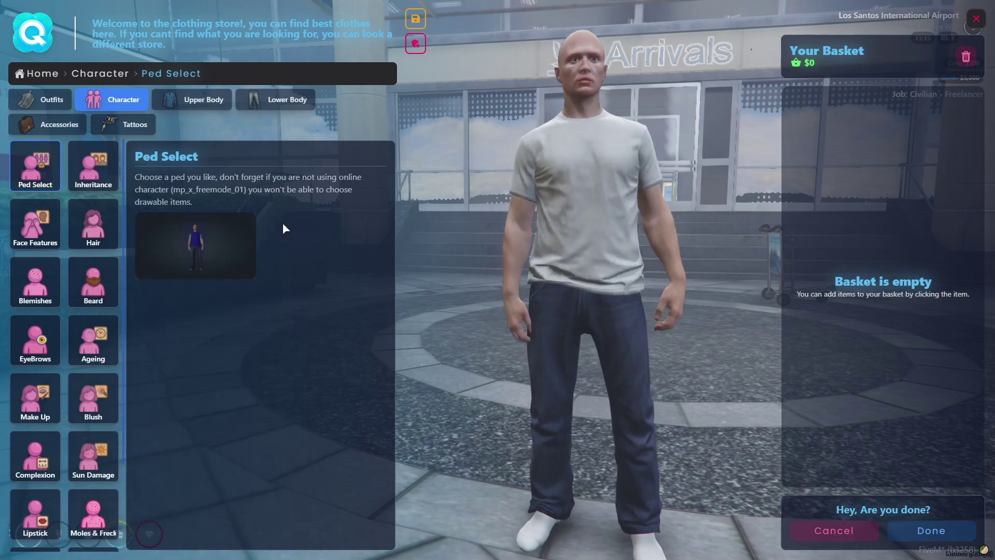
left_click(99, 190)
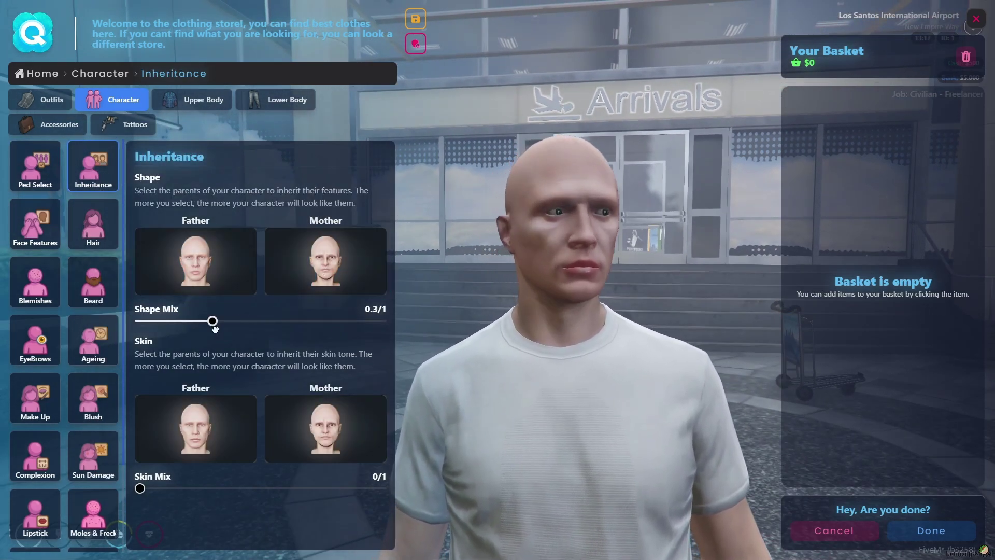
- Set the father Shape to the first face and father Skin to the top-middle face
left_click(210, 287)
left_click(229, 362)
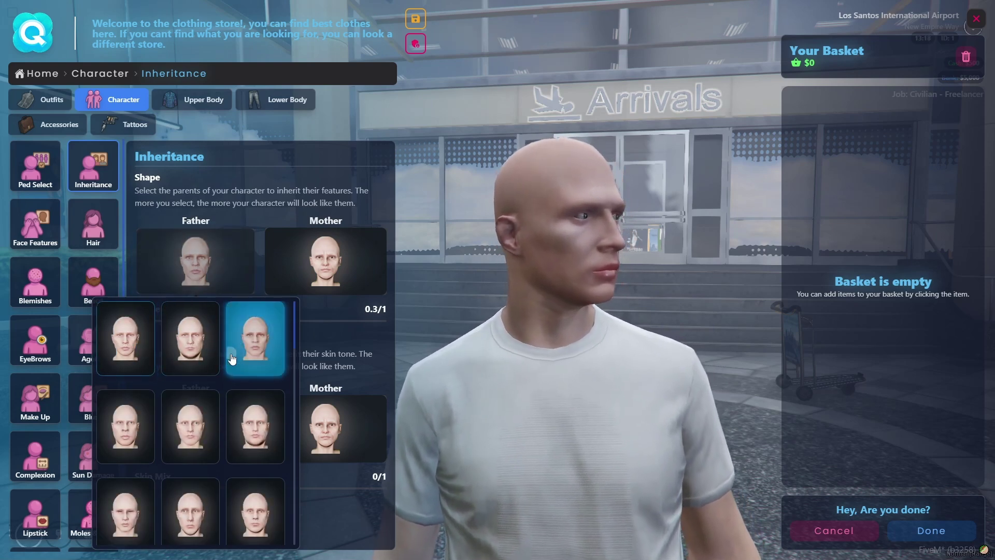
left_click(133, 347)
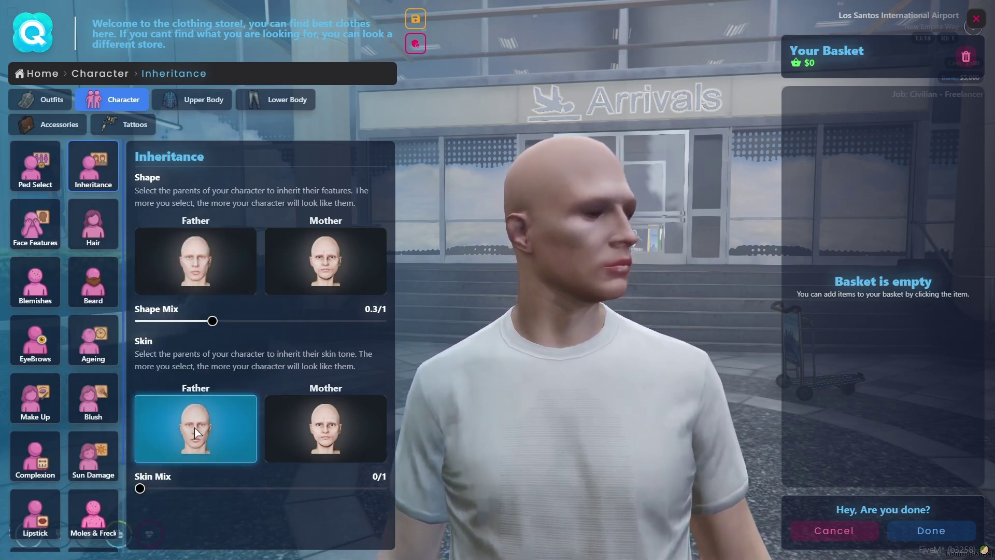
left_click(243, 412)
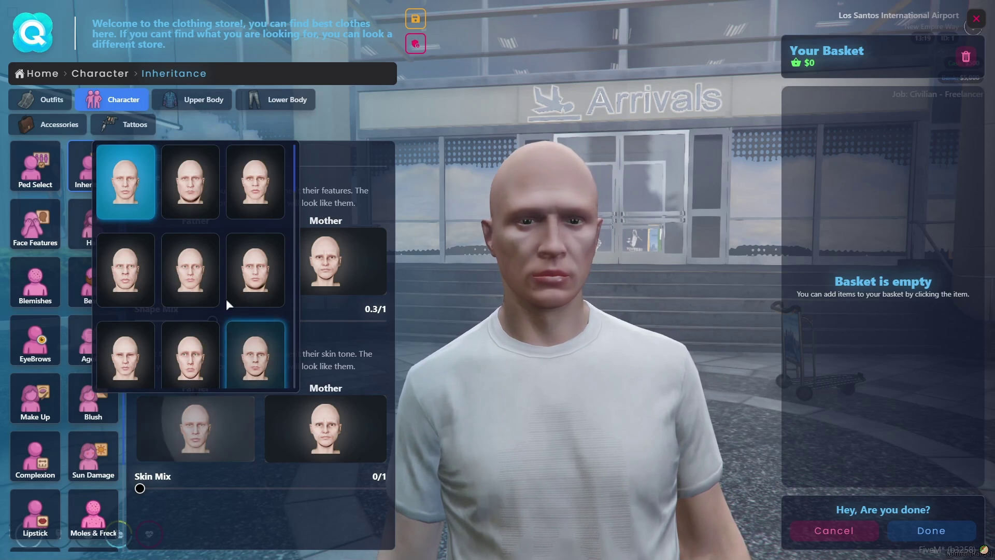
left_click(202, 276)
left_click(191, 182)
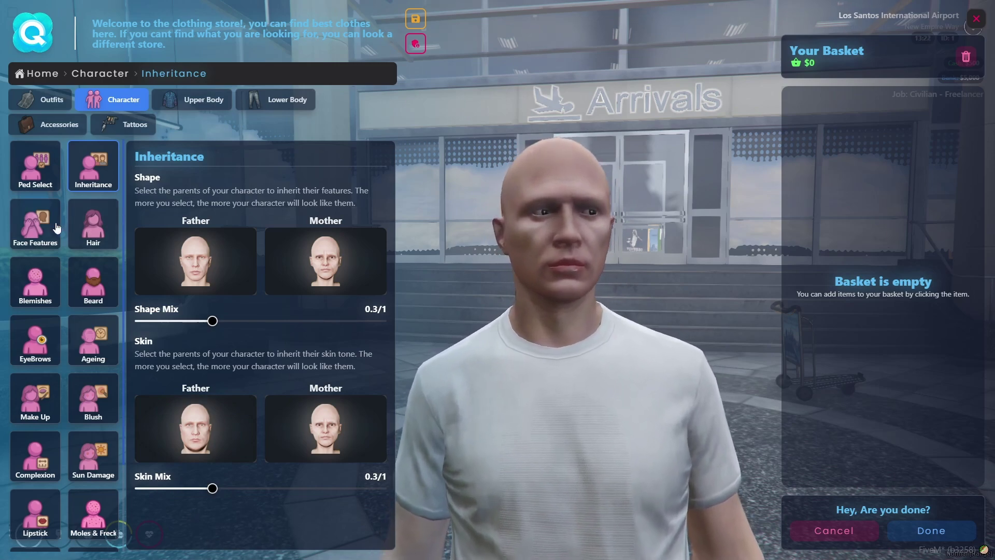
- Raise the Nose face feature to 0.6 and bring up the hairstyle grid
left_click(42, 212)
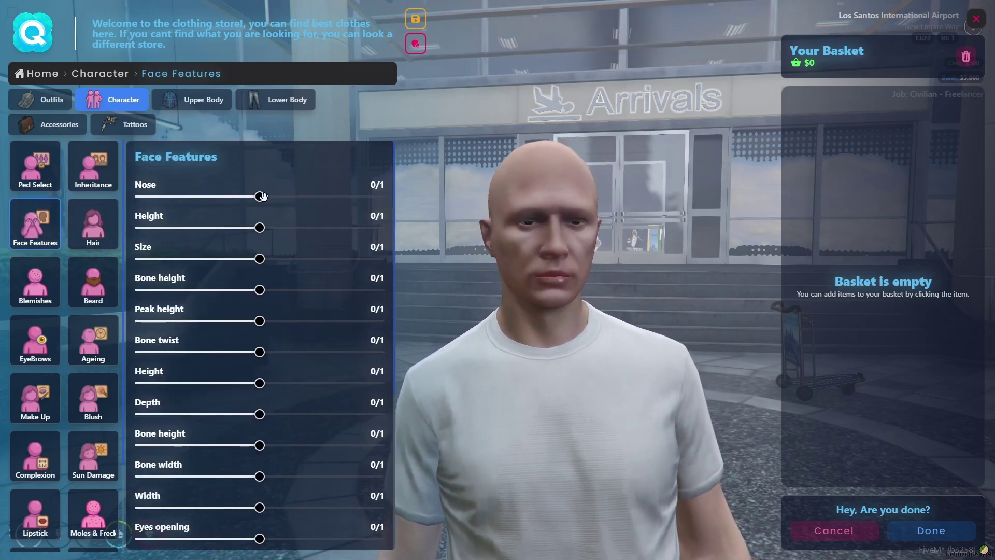
left_click_drag(308, 214, 335, 224)
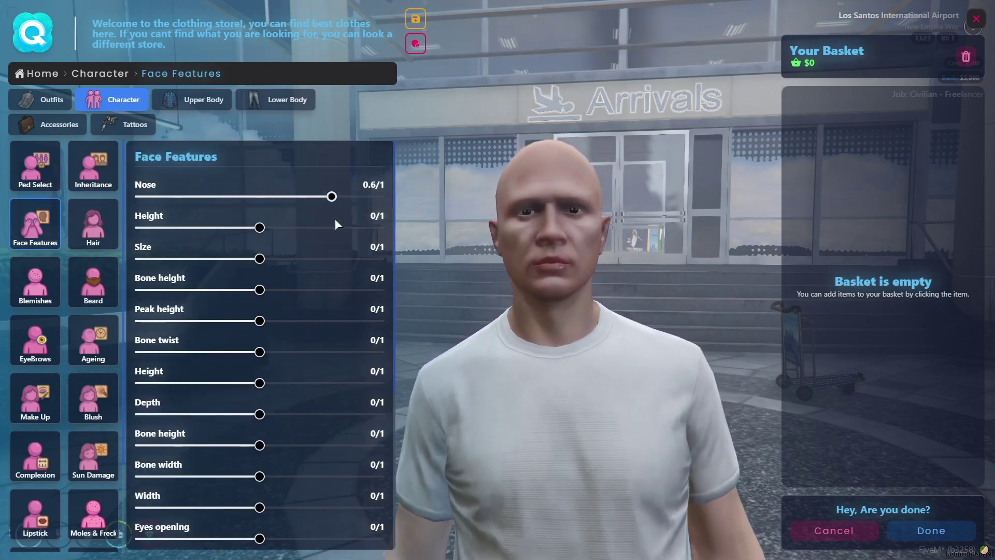
left_click(88, 241)
left_click(176, 256)
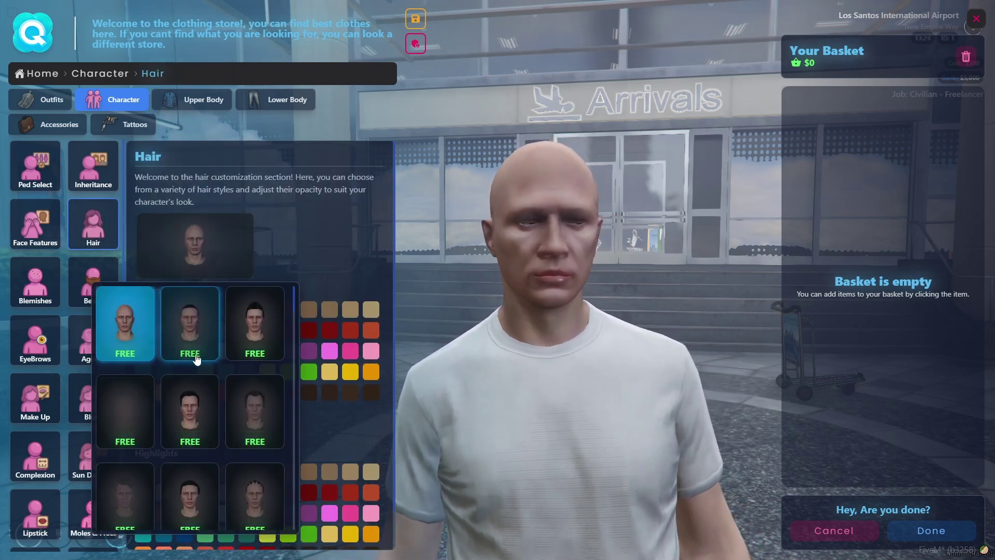
- Try slicked, spiky, swept-back and pompadour hairstyles, then settle on a tall curly black style
scroll(248, 409, "down", 1)
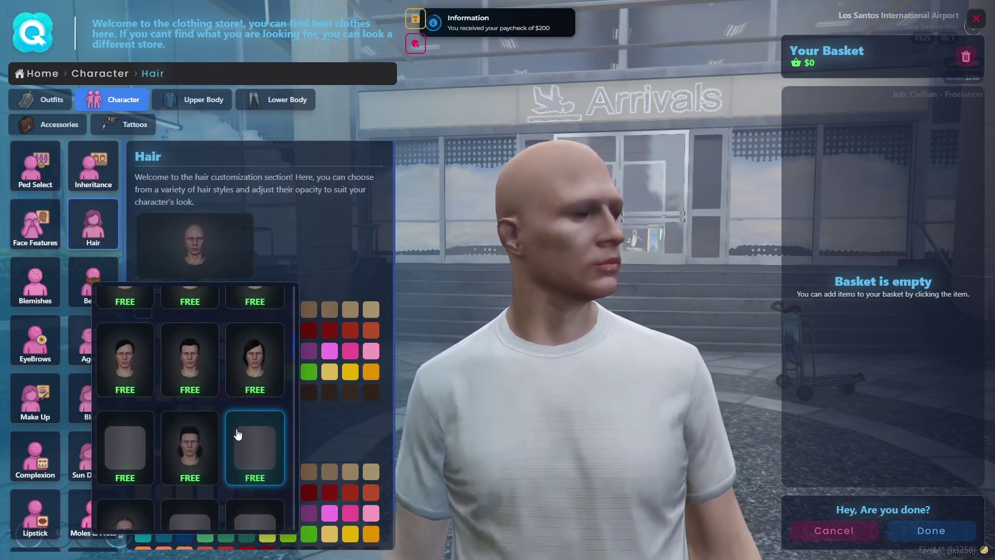
scroll(223, 409, "up", 1)
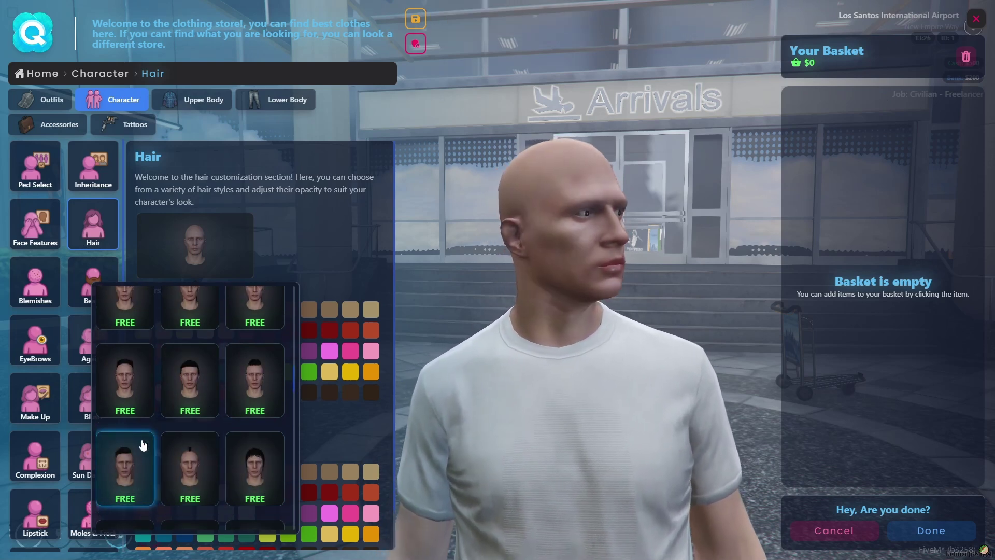
left_click(143, 445)
left_click(241, 413)
scroll(206, 392, "up", 1)
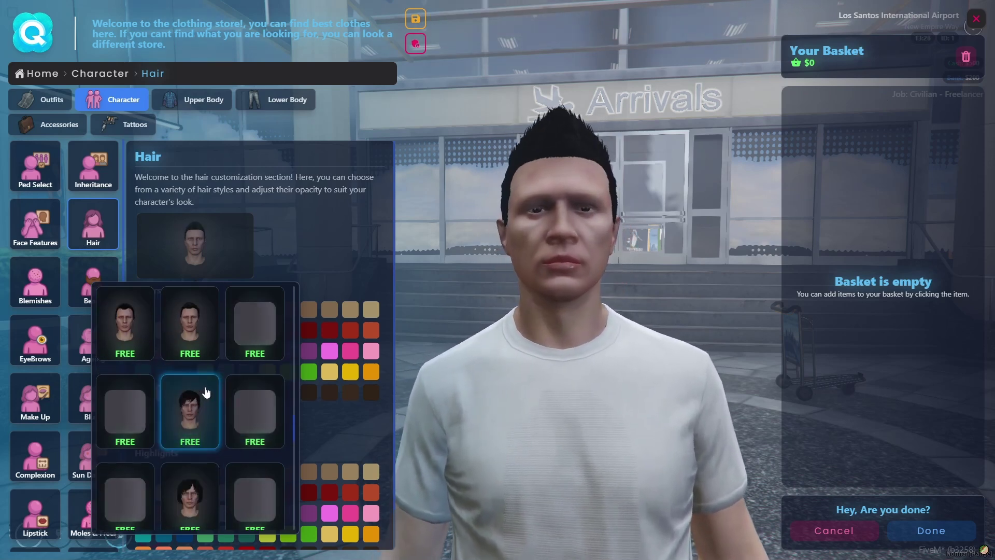
left_click(190, 414)
scroll(197, 440, "down", 2)
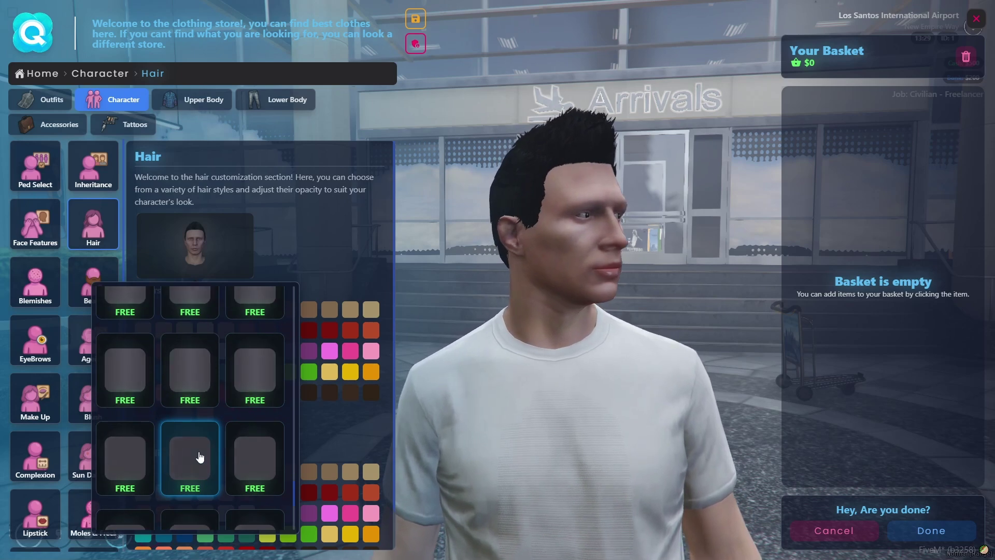
left_click(231, 456)
left_click(207, 455)
scroll(239, 374, "up", 1)
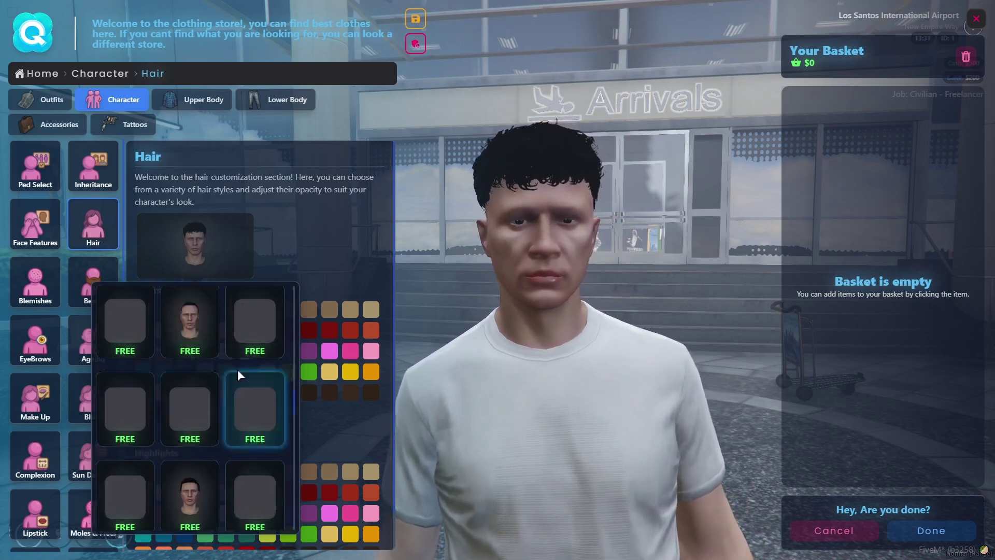
left_click(171, 312)
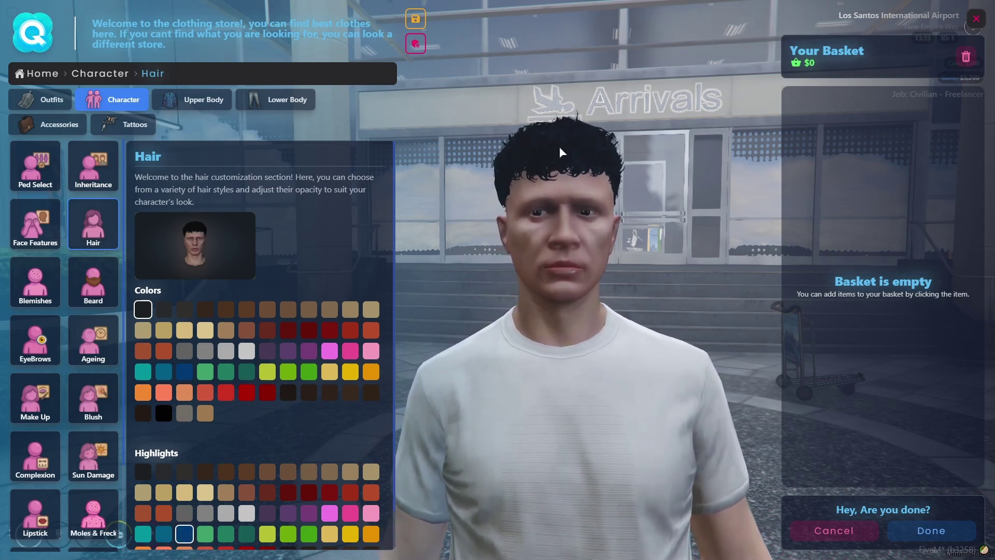
left_click(25, 292)
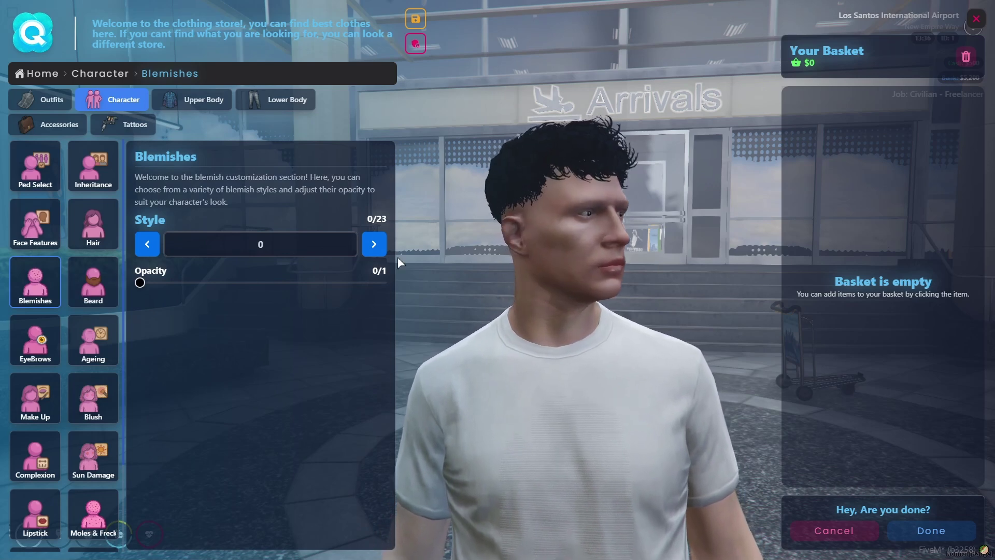
- Give the character the fuller beard style 9 in black
left_click(87, 299)
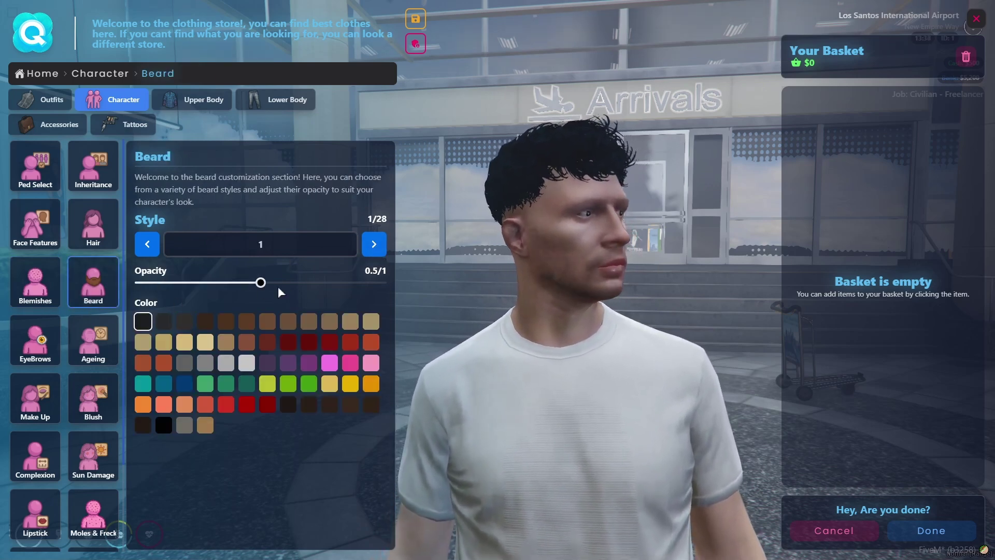
left_click(374, 245)
left_click(374, 245)
left_click(374, 245)
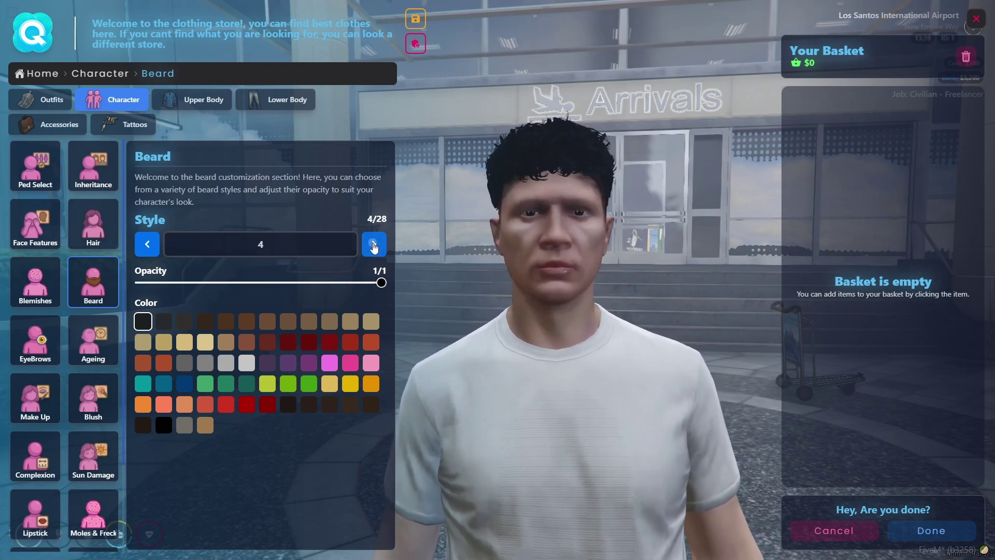
left_click(374, 245)
left_click(374, 245)
left_click(374, 244)
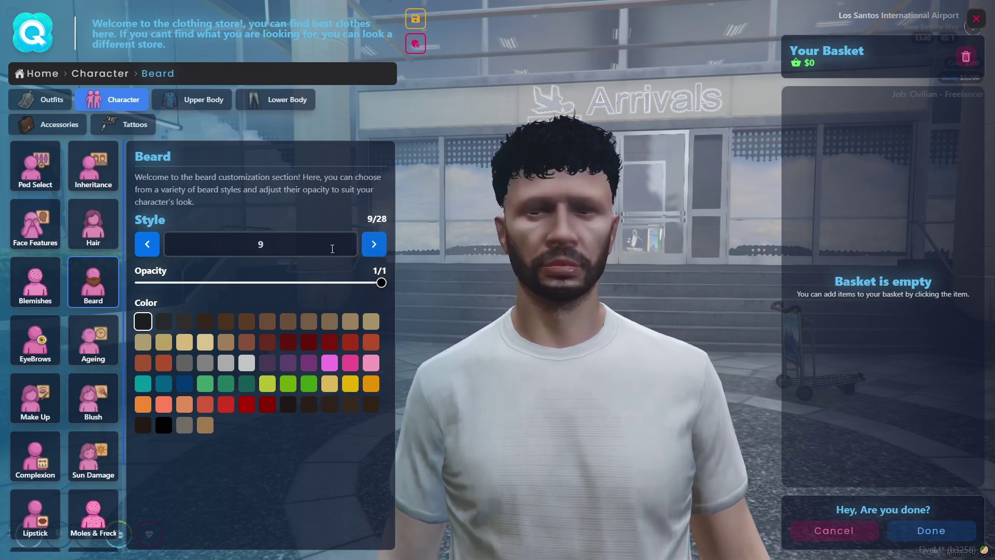
left_click(184, 322)
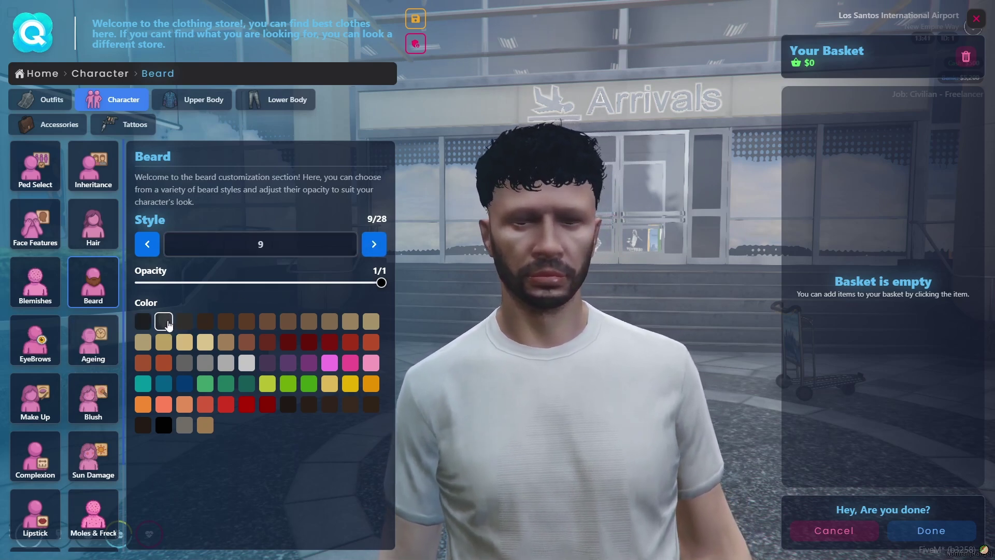
left_click(143, 324)
- Set EyeBrows opacity to 1 and Ageing style 2 at partial opacity
left_click(19, 345)
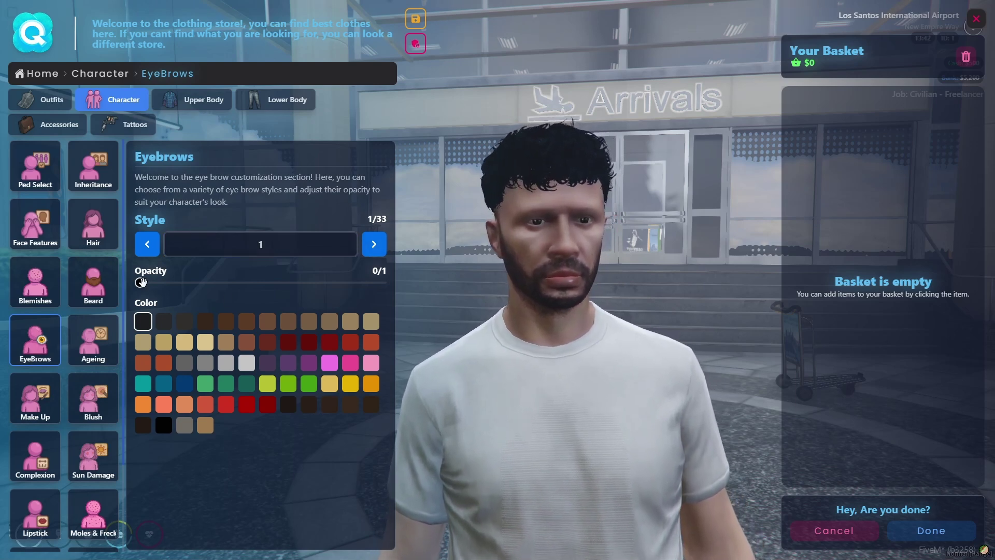
left_click_drag(139, 283, 451, 306)
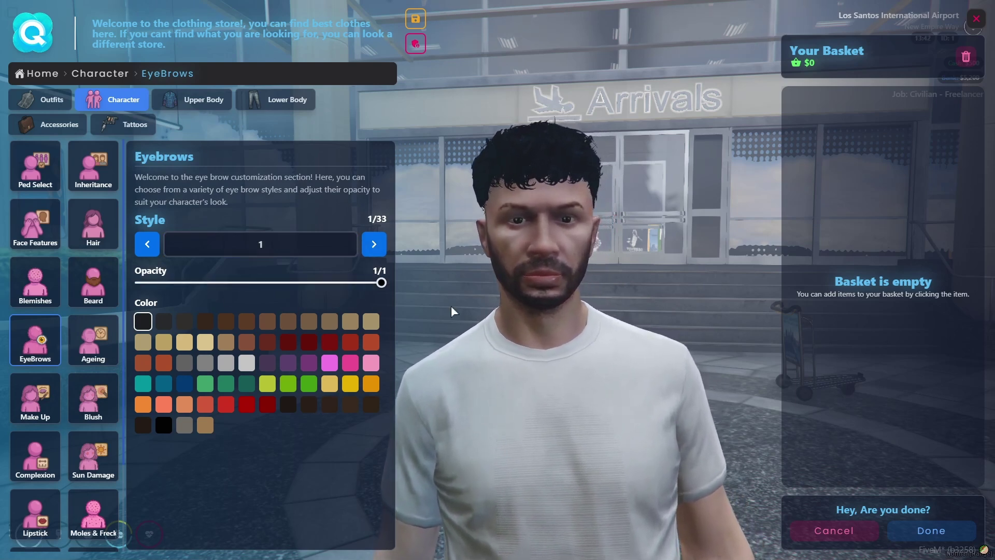
left_click(100, 363)
left_click(375, 244)
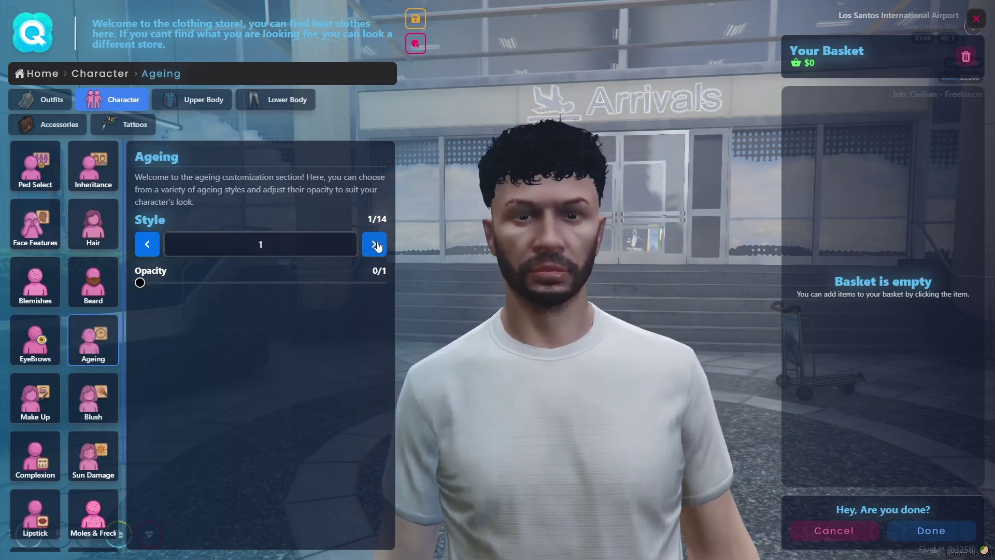
left_click(376, 245)
left_click_drag(139, 283, 216, 309)
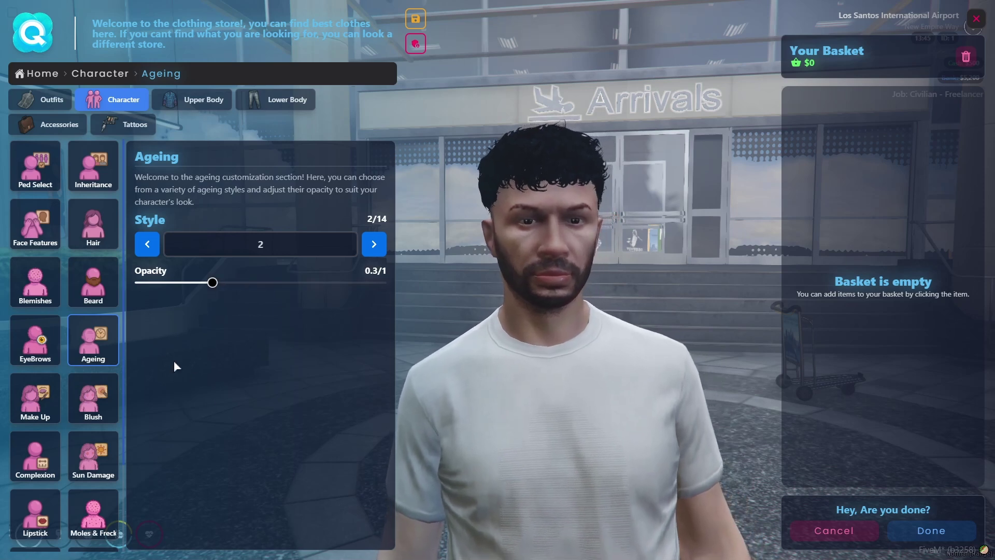
- Browse the Make Up, Blush, Complexion, Sun Damage, Lipstick, Moles and Body Blemishes options
left_click(37, 383)
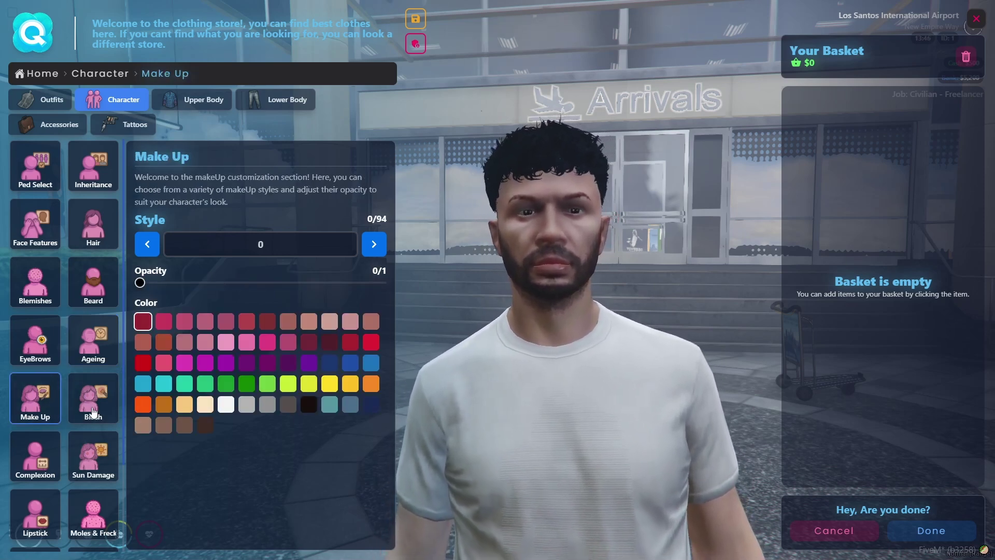
left_click(93, 398)
left_click(42, 460)
scroll(87, 468, "down", 2)
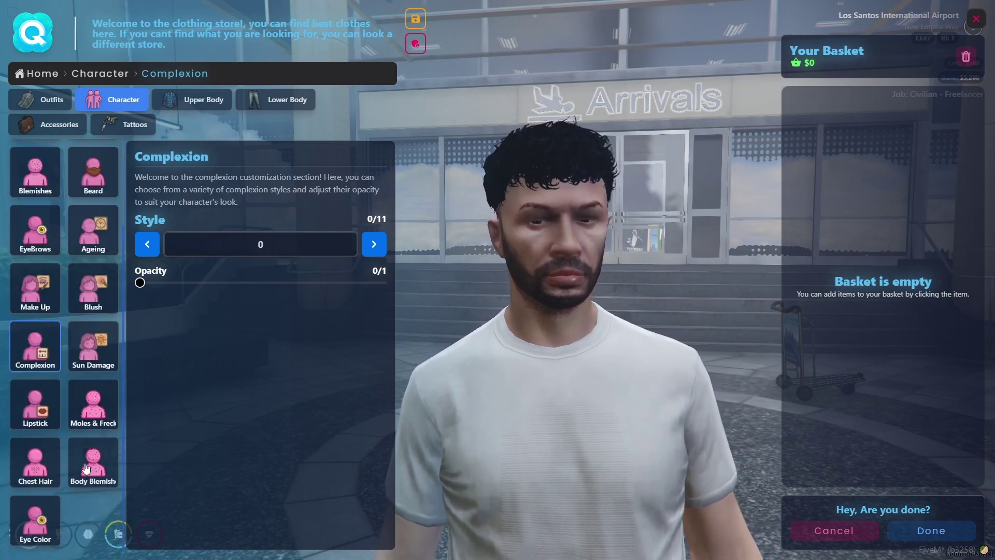
left_click(89, 354)
left_click(39, 407)
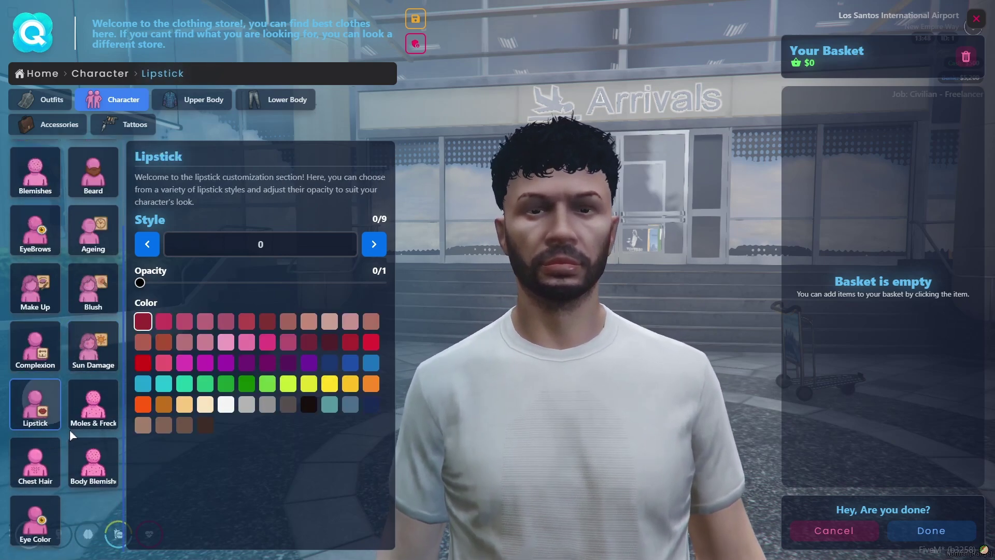
left_click(89, 419)
left_click(86, 479)
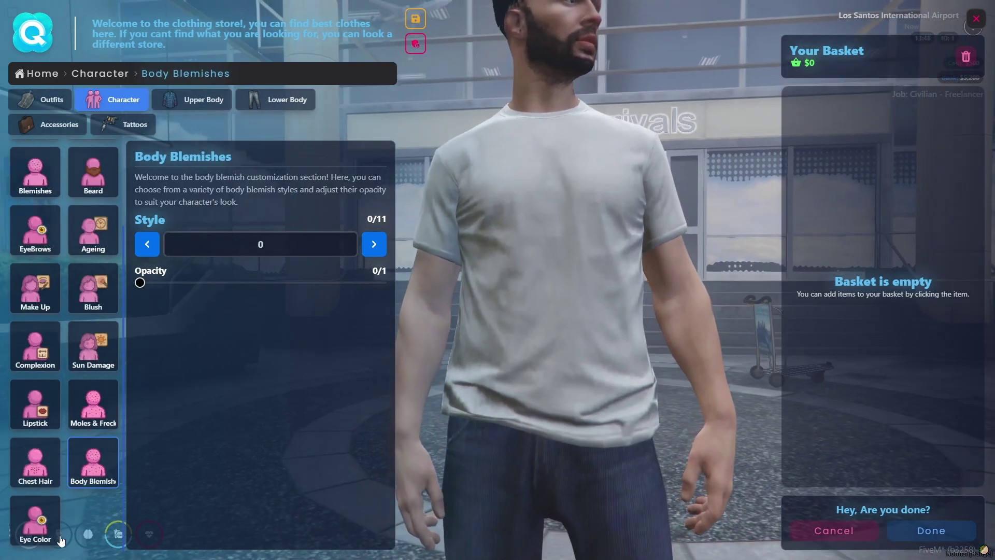
- Set Eye Color to 0/30, then switch to the Upper Body clothing categories
left_click(36, 522)
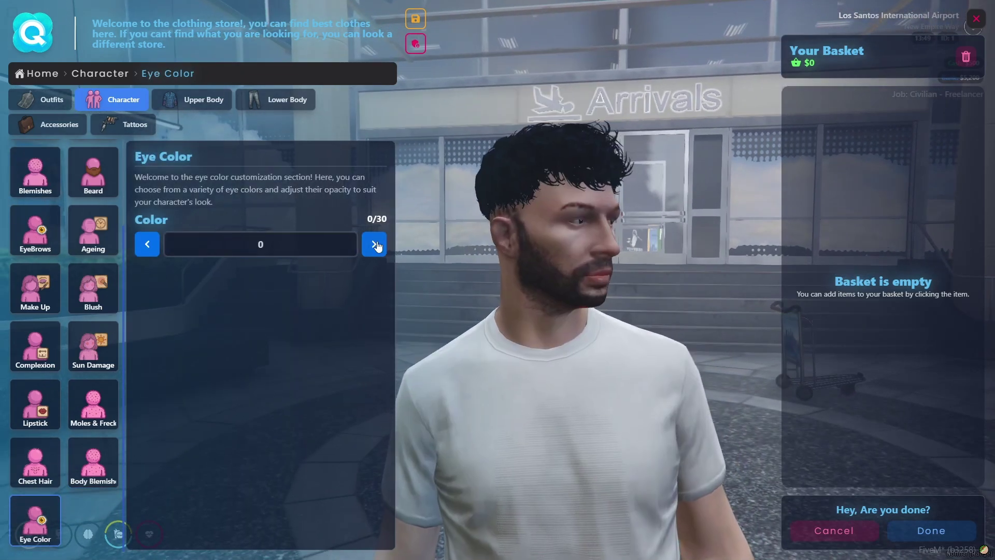
left_click(374, 245)
left_click(376, 245)
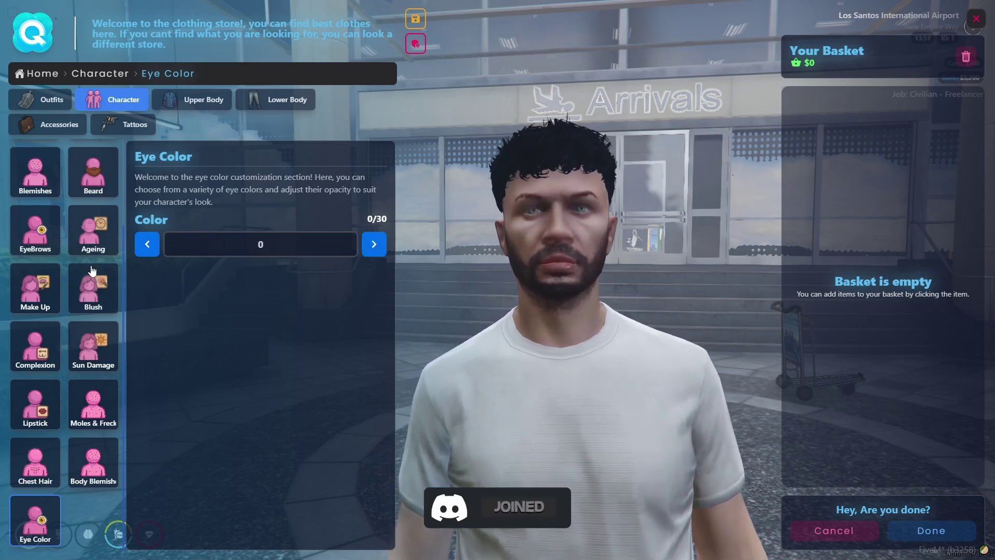
scroll(66, 300, "up", 2)
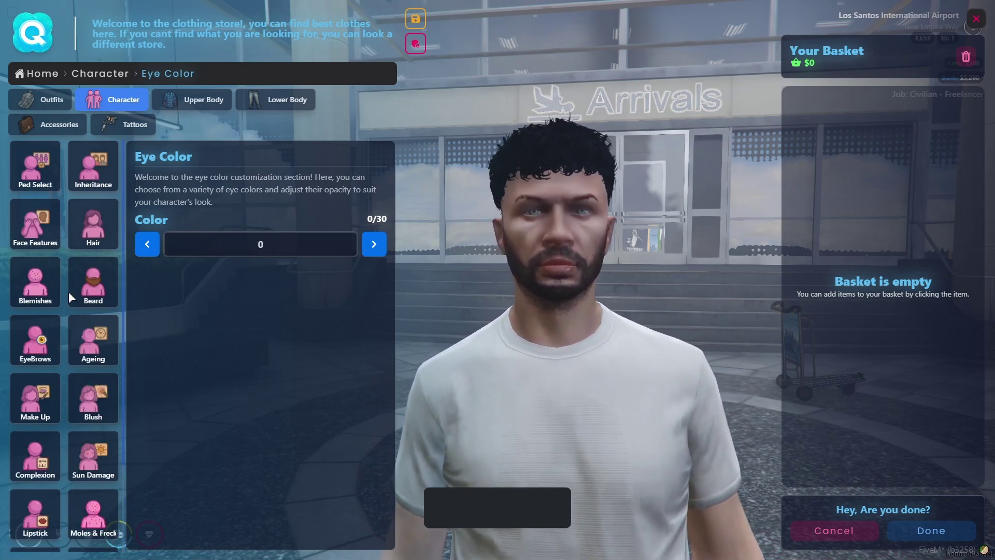
left_click(189, 103)
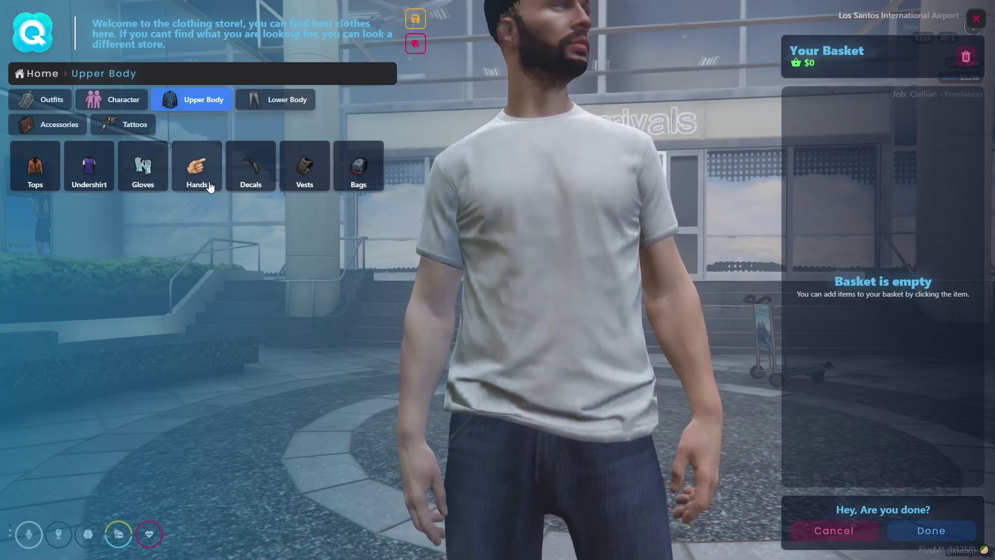
- Add an undershirt to the basket and dress the character in a brown leather jacket
left_click(22, 172)
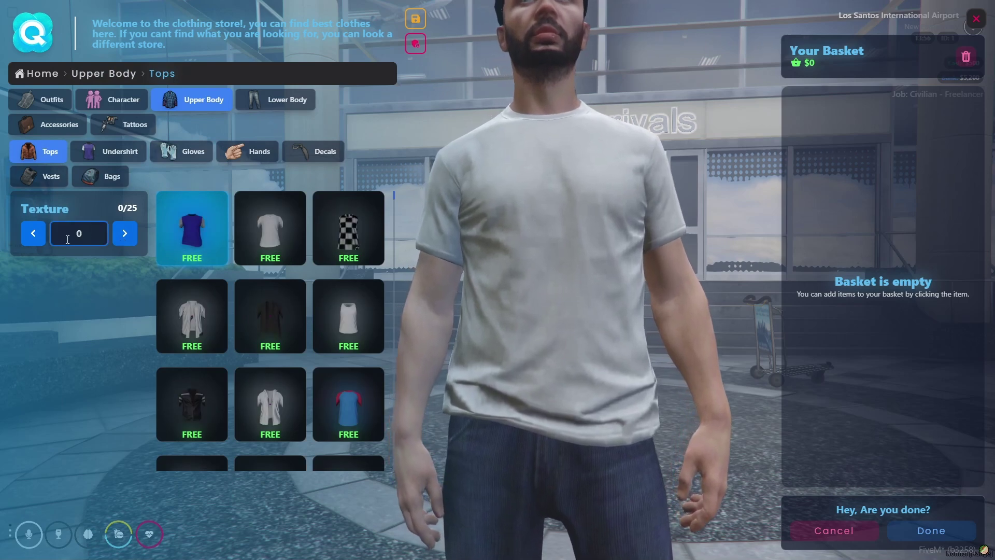
scroll(290, 353, "down", 5)
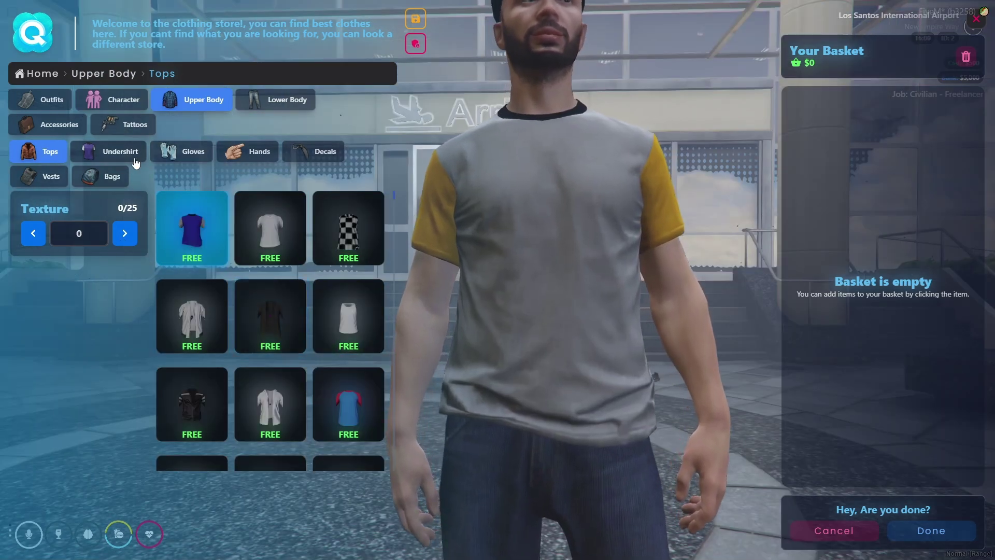
left_click(90, 158)
scroll(222, 359, "down", 2)
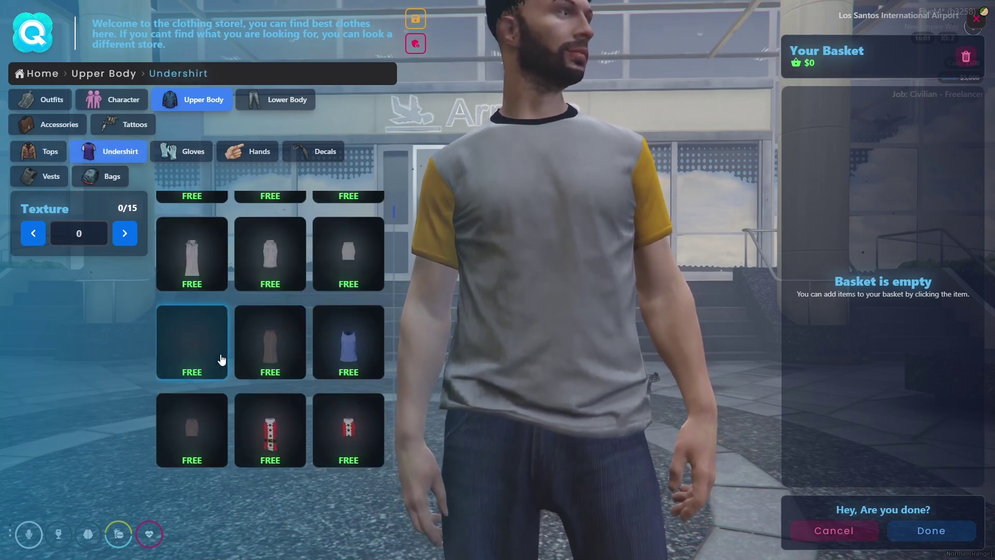
left_click(201, 375)
left_click(39, 152)
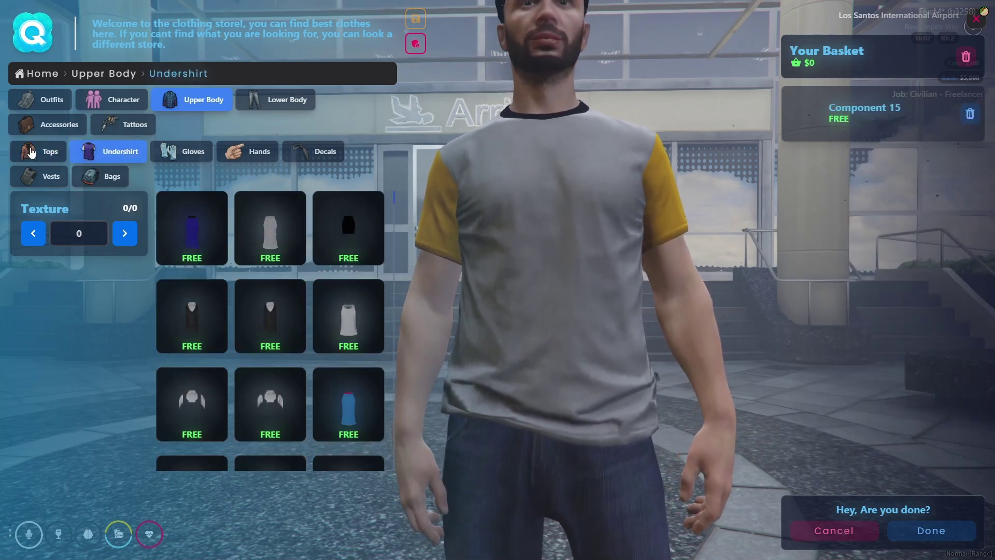
scroll(253, 366, "down", 8)
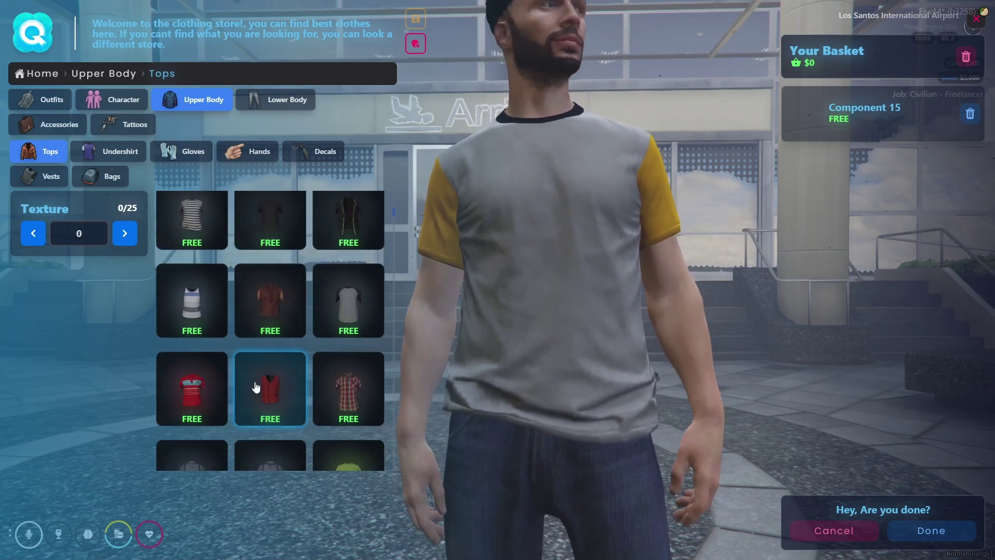
scroll(256, 390, "down", 8)
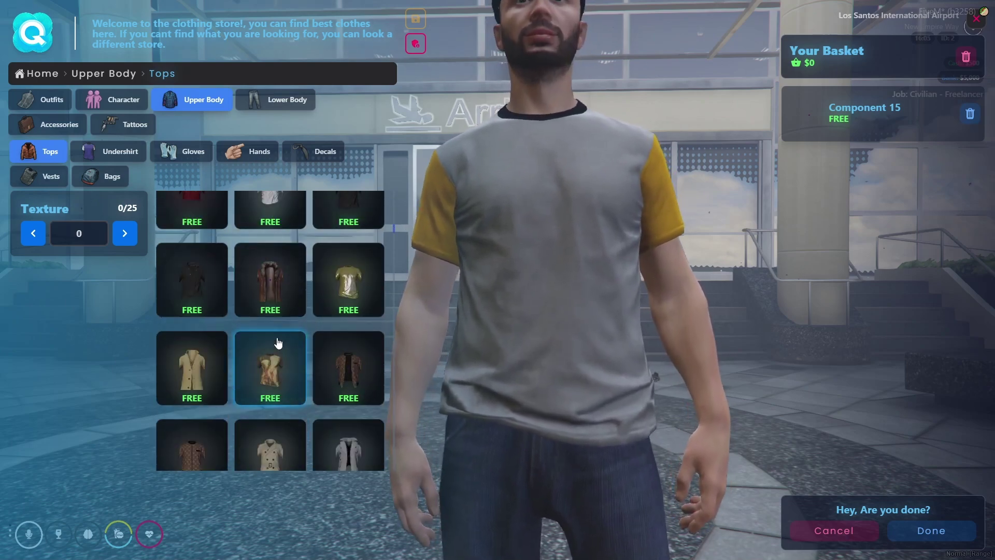
left_click(270, 330)
- Try on camo gloves and several hands and torso options
scroll(176, 394, "down", 5)
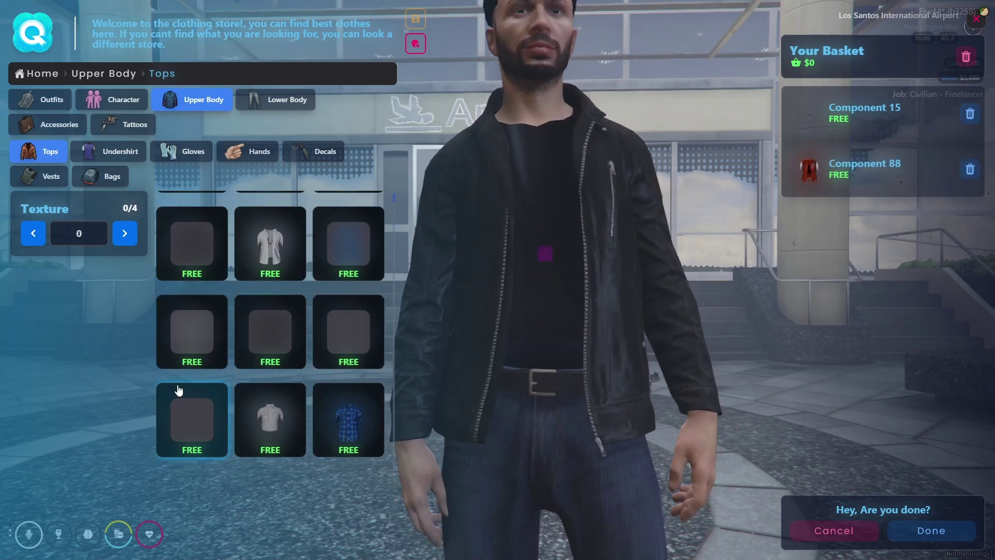
scroll(351, 368, "down", 3)
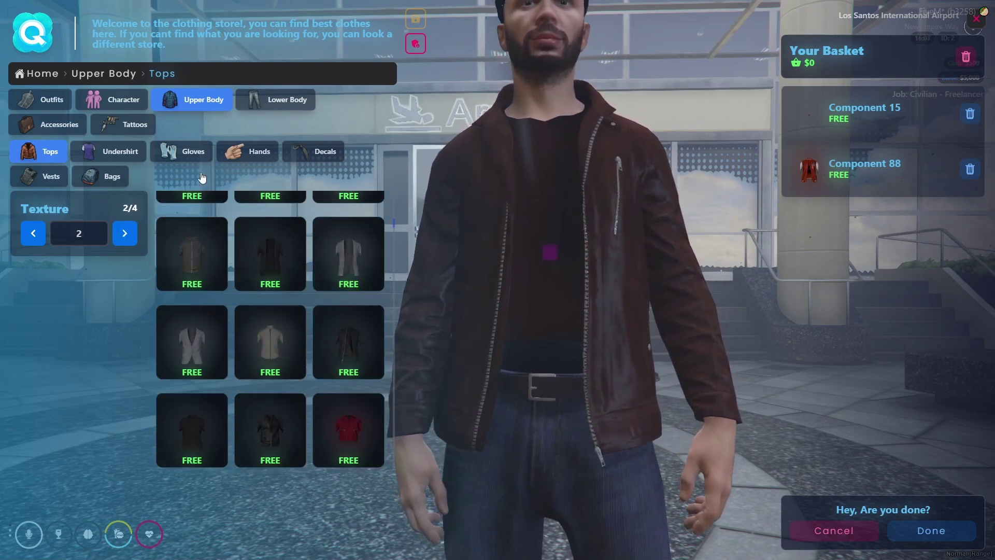
left_click(154, 160)
scroll(233, 326, "down", 2)
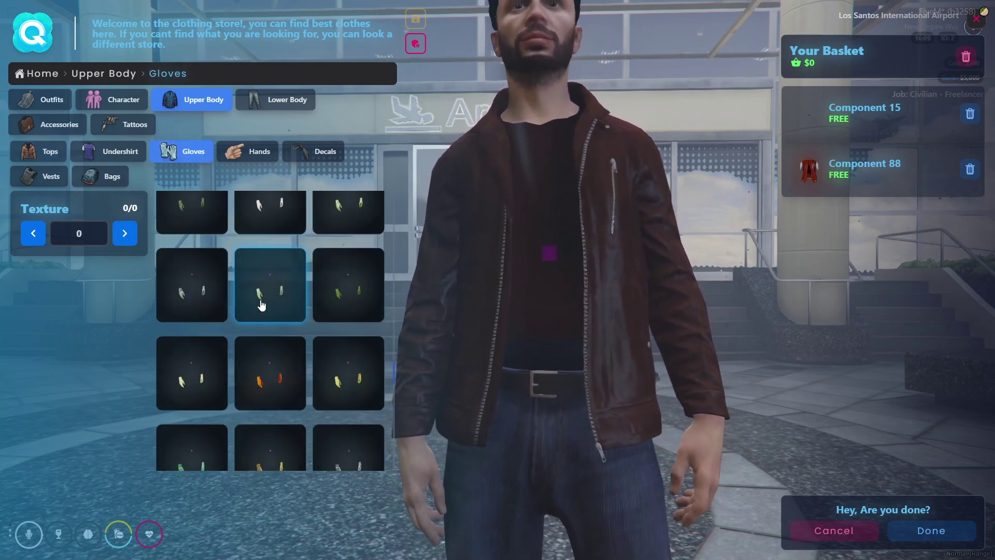
scroll(259, 363, "down", 4)
left_click(342, 355)
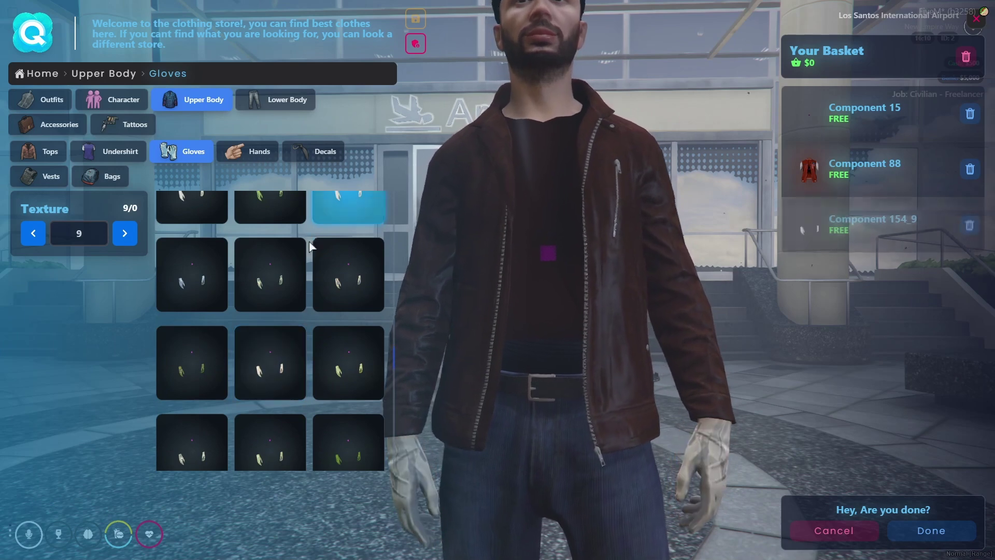
scroll(301, 287, "down", 2)
scroll(301, 287, "down", 1)
left_click(288, 337)
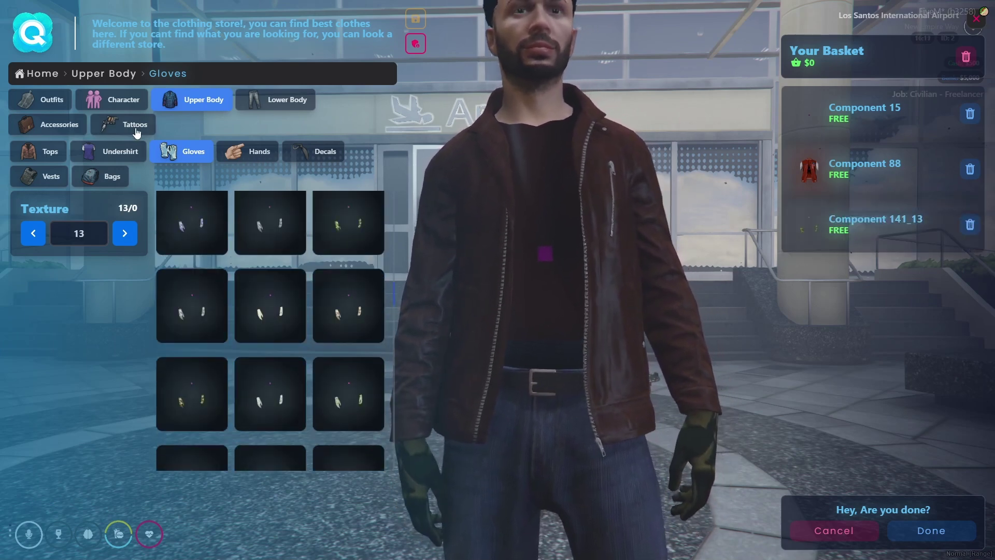
left_click(247, 151)
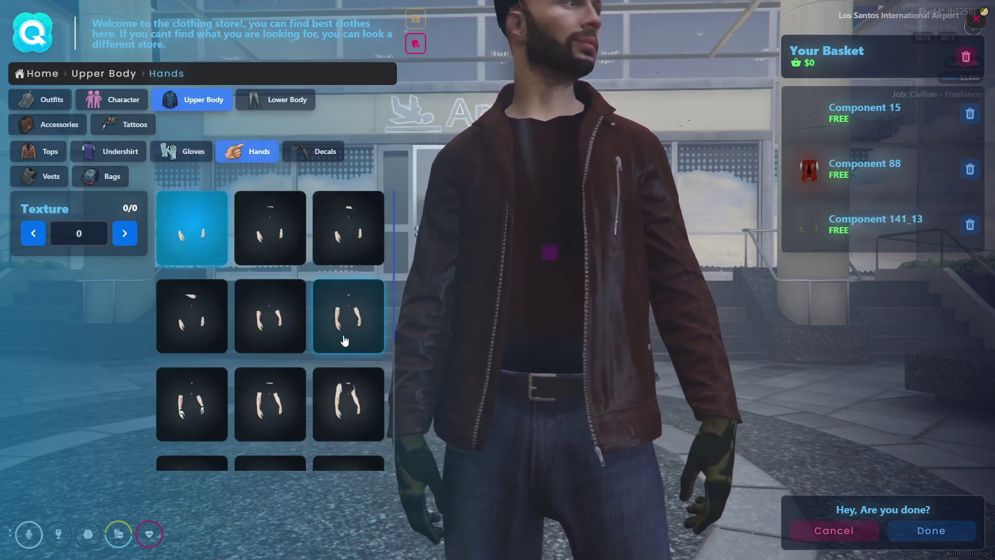
left_click(345, 341)
left_click(254, 329)
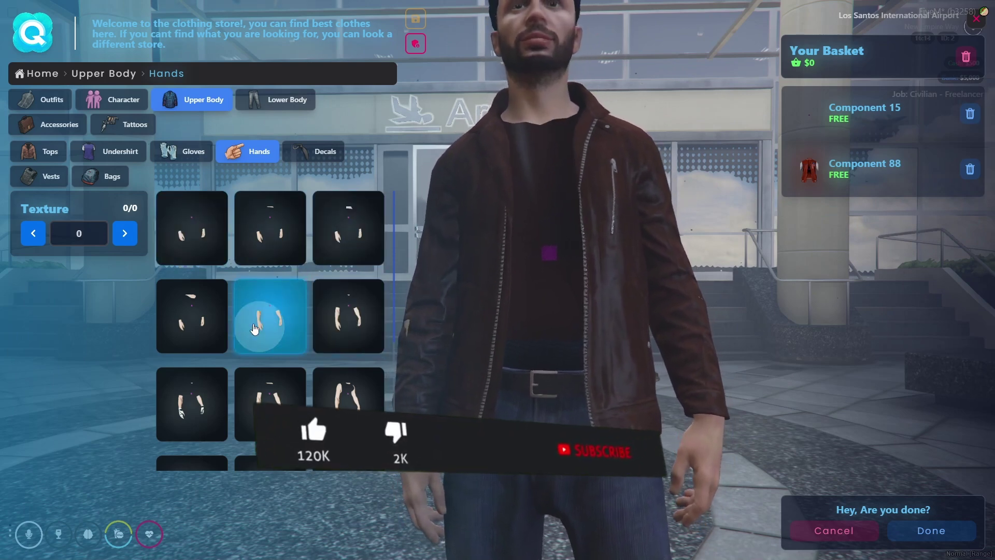
scroll(311, 445, "down", 3)
left_click(349, 340)
left_click(270, 340)
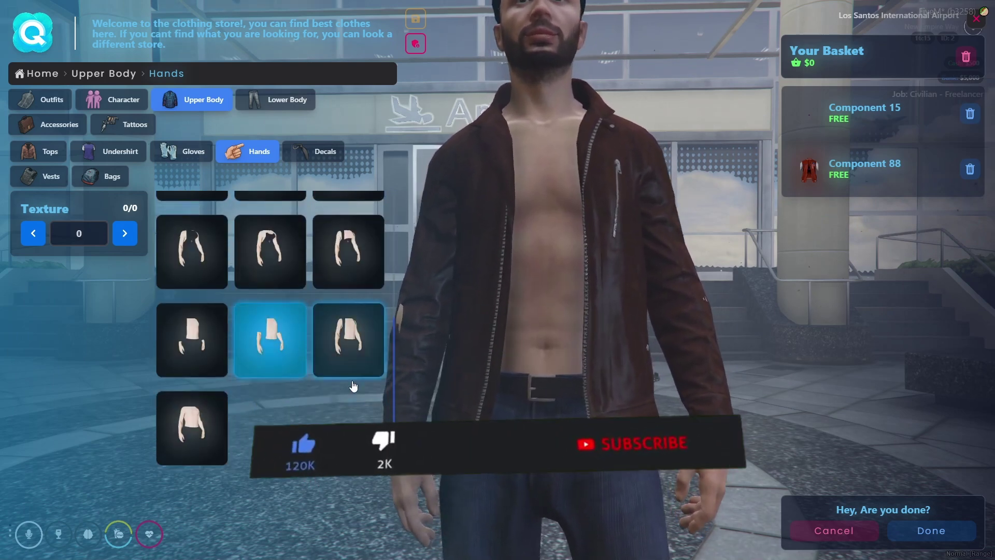
- Settle on black gloves and a white undershirt, then show the Lower Body pants
left_click(313, 151)
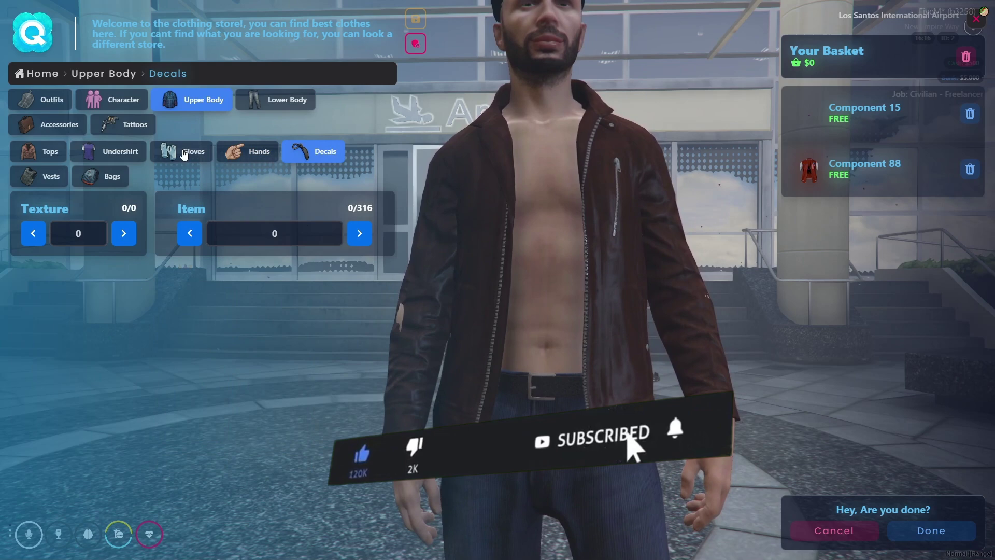
left_click(153, 154)
scroll(296, 355, "down", 2)
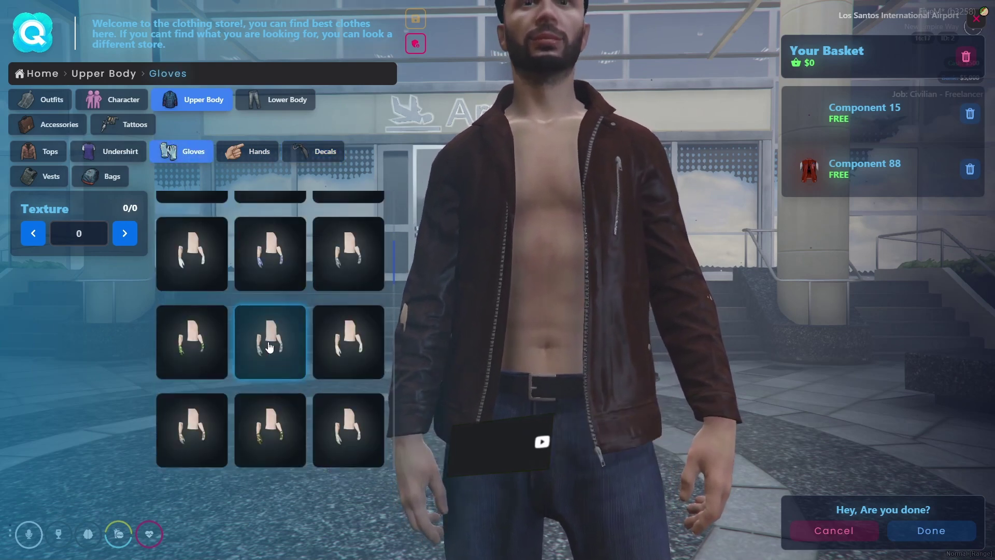
scroll(325, 308, "up", 3)
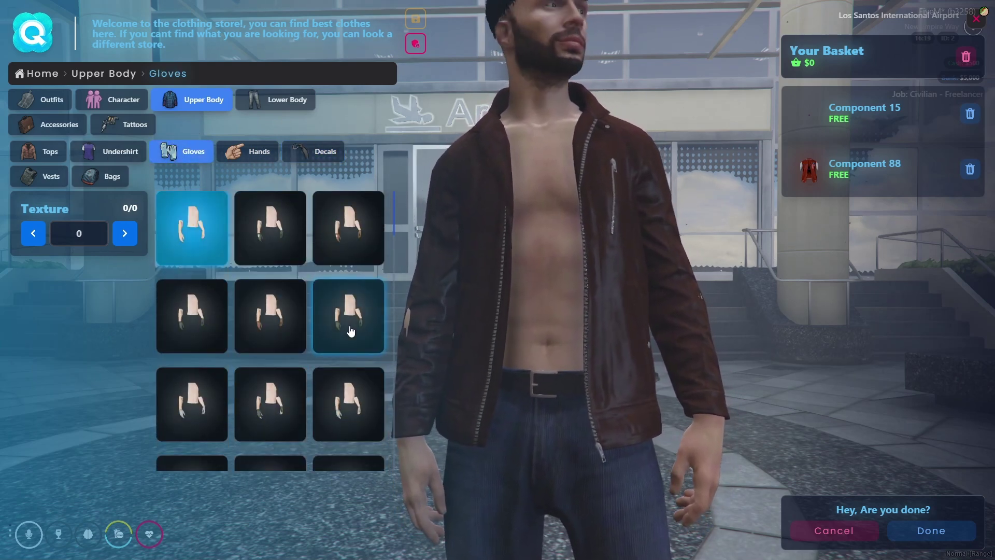
left_click(351, 332)
left_click(122, 154)
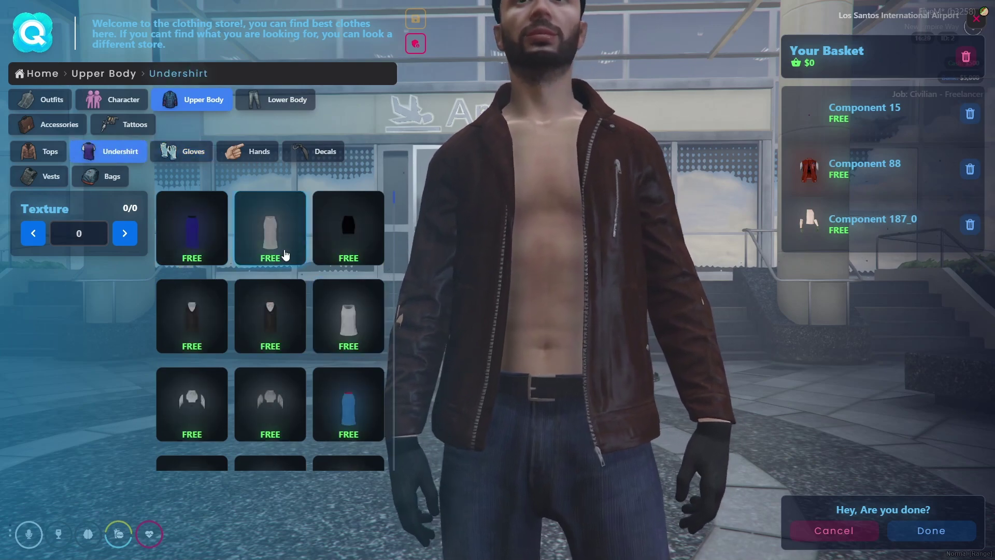
left_click(282, 249)
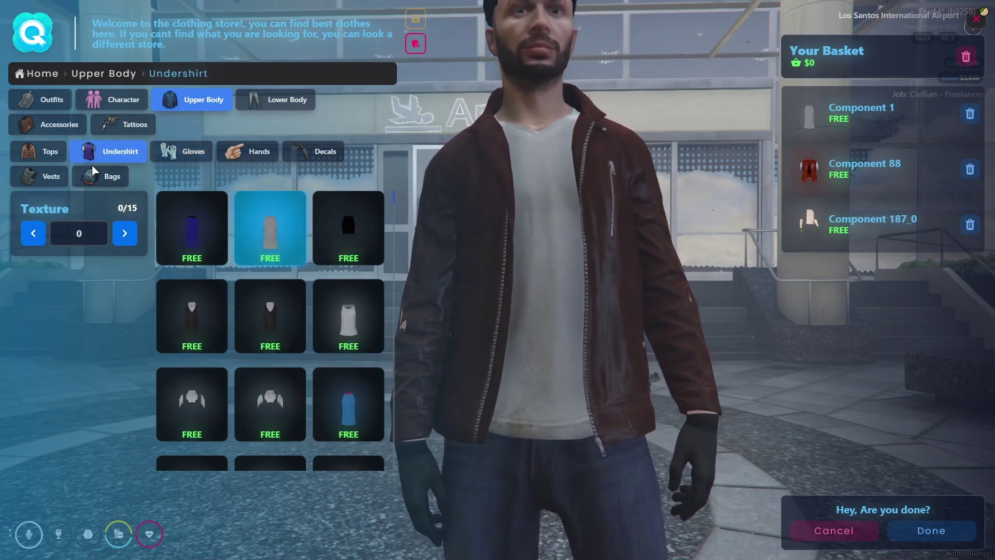
left_click(303, 106)
left_click(47, 152)
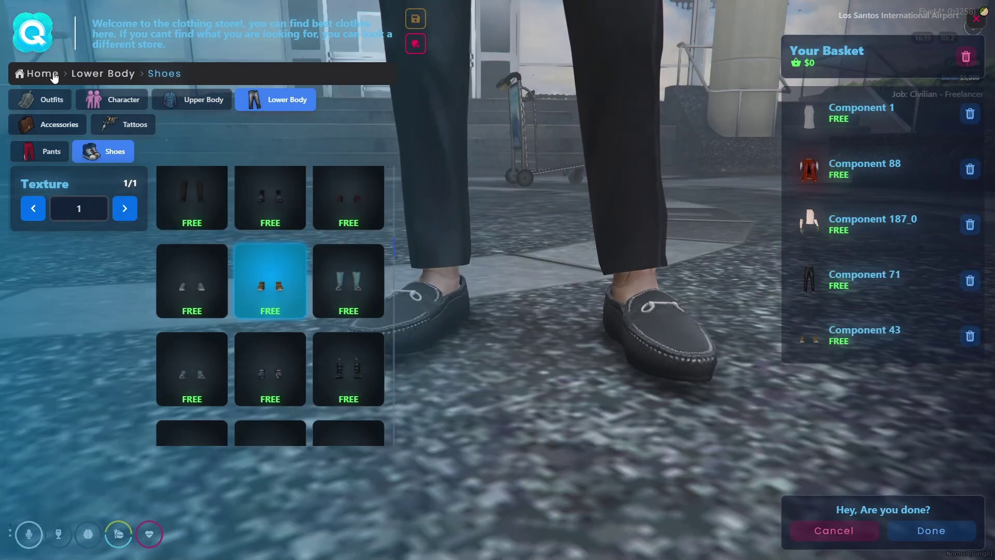
- Go to Accessories > Eyeglasses and try on sunglasses, clear glasses and other frames
left_click(42, 73)
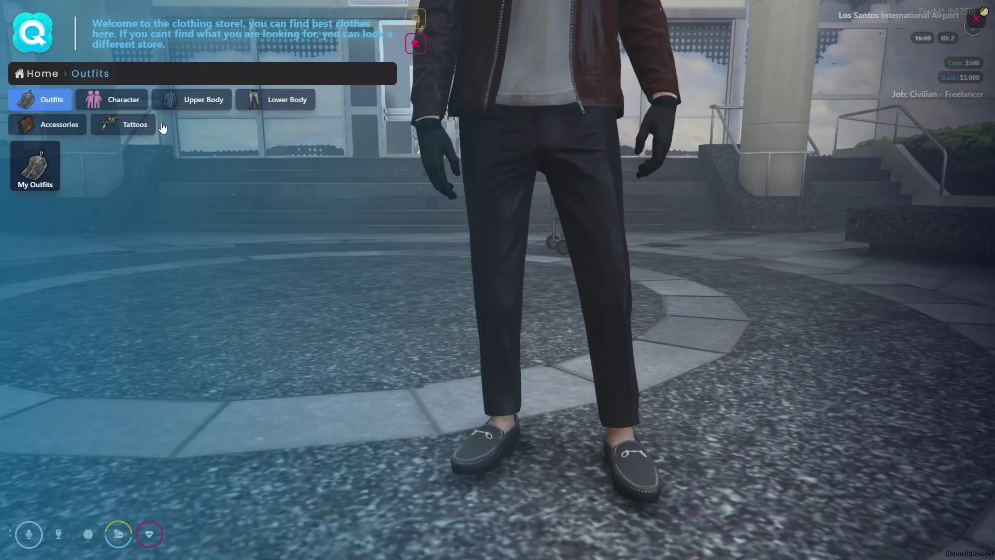
left_click(51, 125)
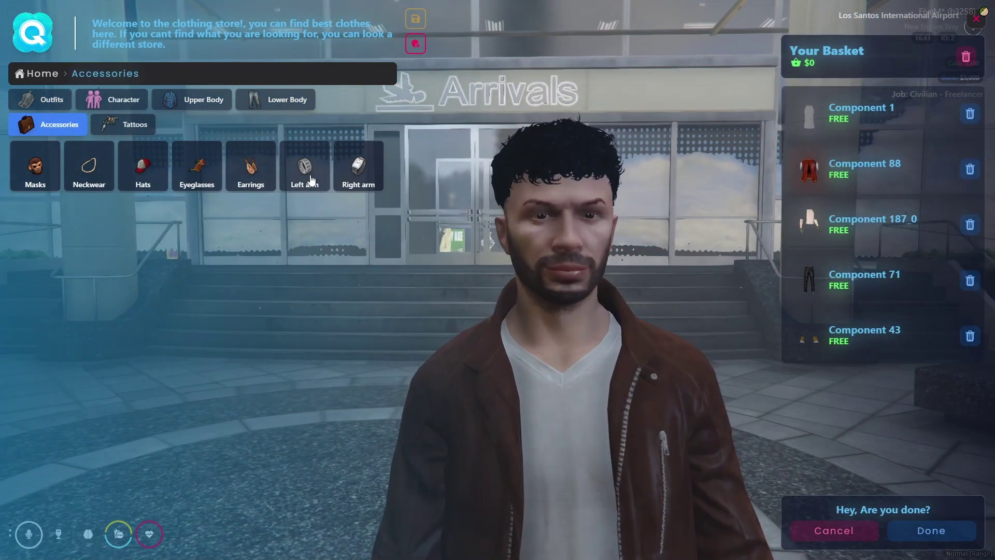
left_click(197, 168)
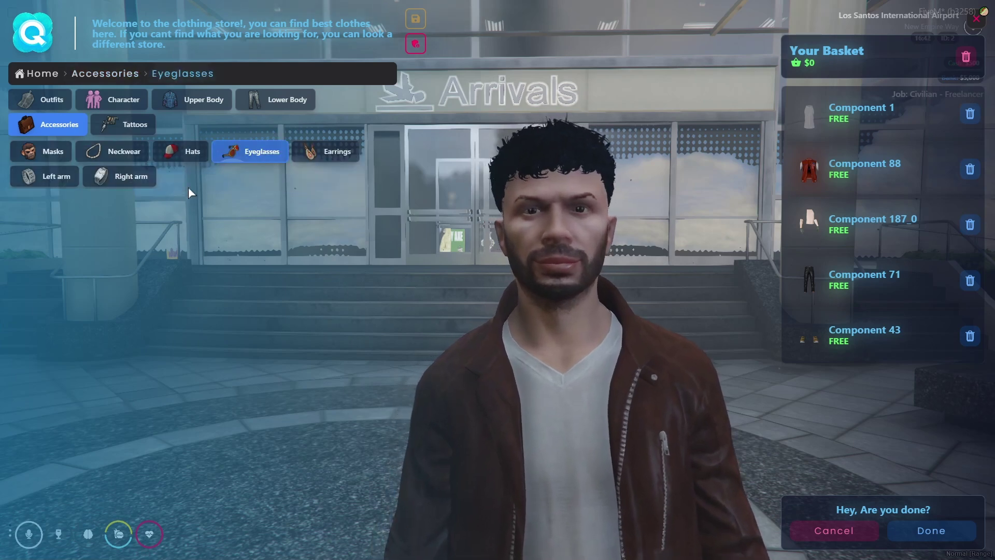
scroll(358, 270, "down", 2)
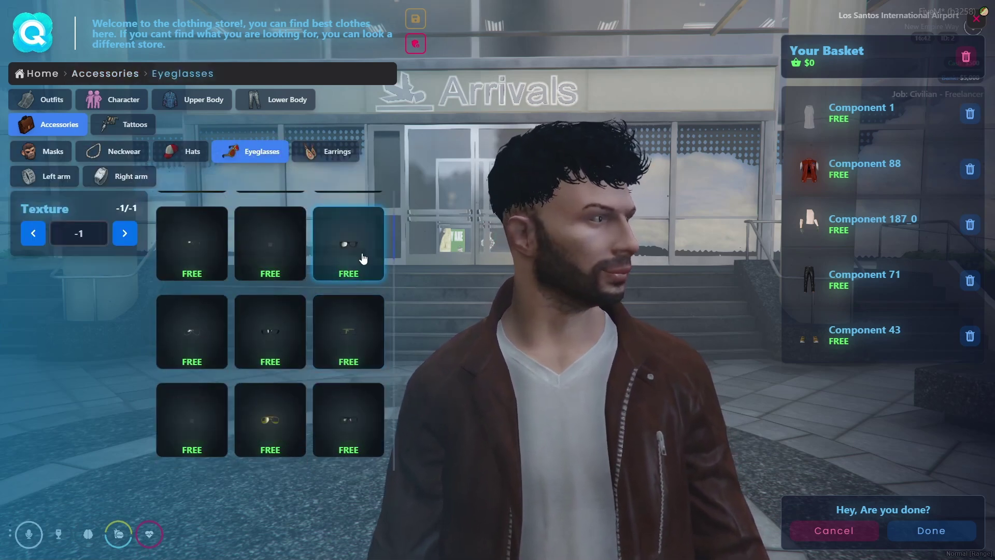
left_click(260, 347)
left_click(325, 326)
left_click(192, 415)
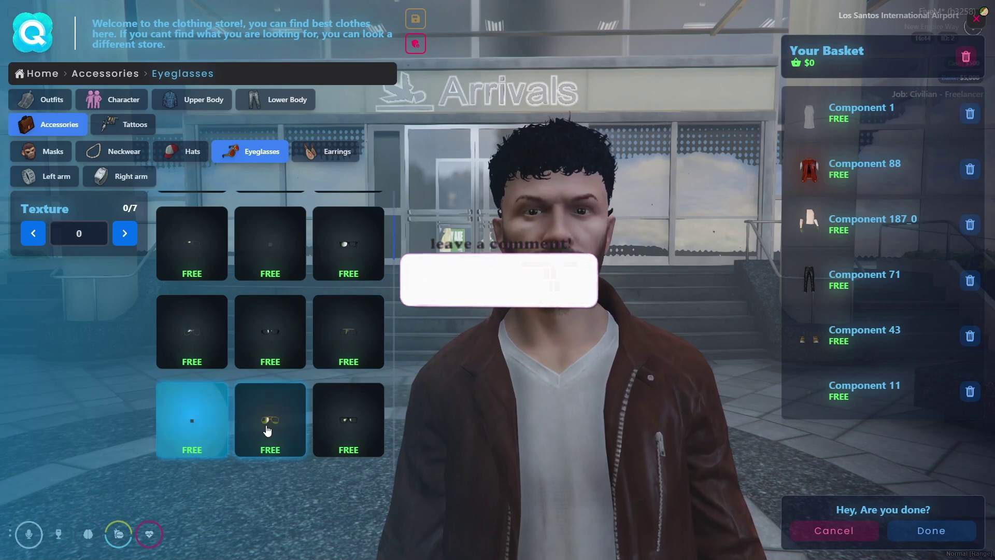
left_click(270, 414)
left_click(344, 411)
scroll(282, 384, "down", 2)
left_click(349, 365)
- Try goggle-style and star sunglasses, settling on dark-rimmed eyeglasses
left_click(340, 430)
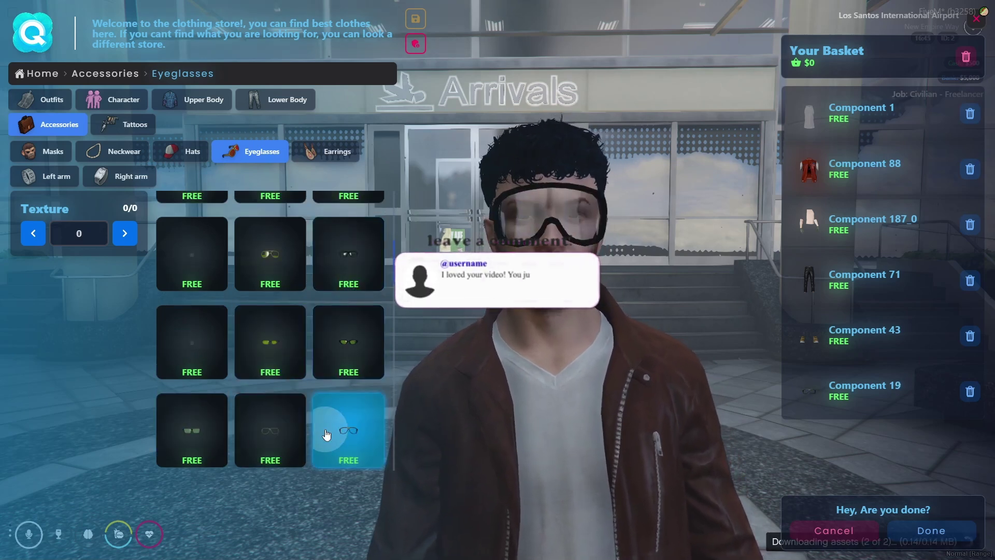
left_click(270, 430)
left_click(192, 430)
scroll(297, 304, "down", 2)
left_click(332, 386)
left_click(270, 435)
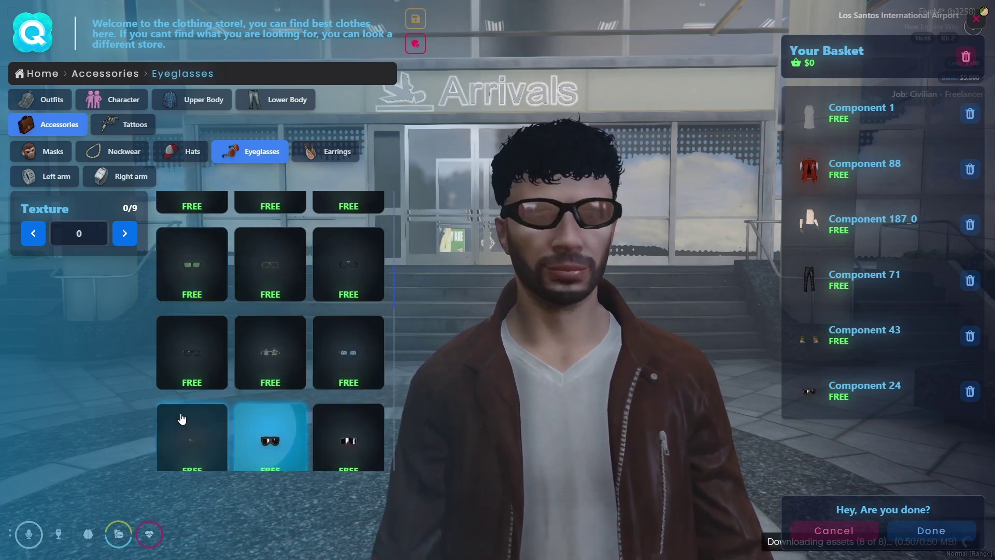
left_click(262, 363)
scroll(252, 397, "down", 2)
left_click(274, 290)
left_click(366, 289)
left_click(344, 388)
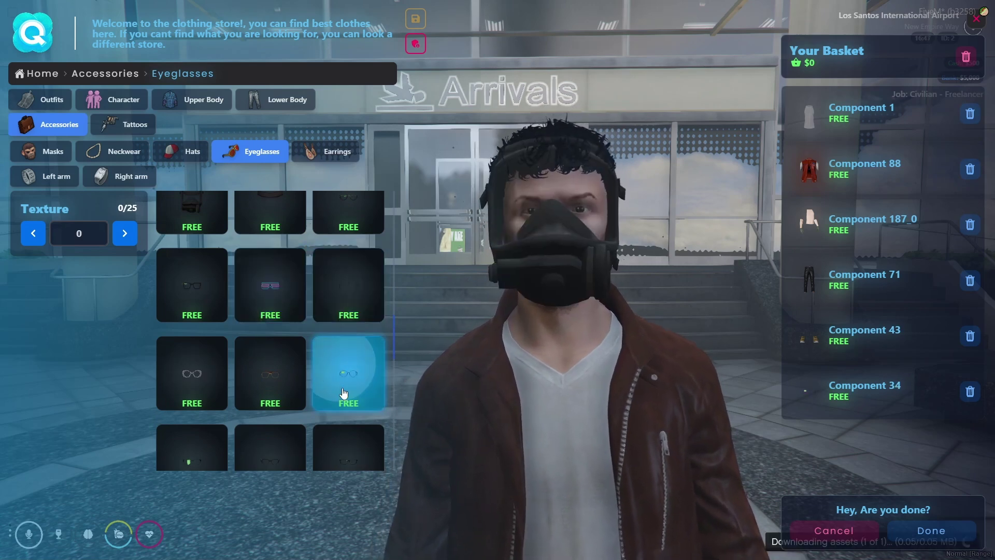
scroll(295, 337, "down", 2)
left_click(298, 331)
left_click(349, 318)
left_click(268, 314)
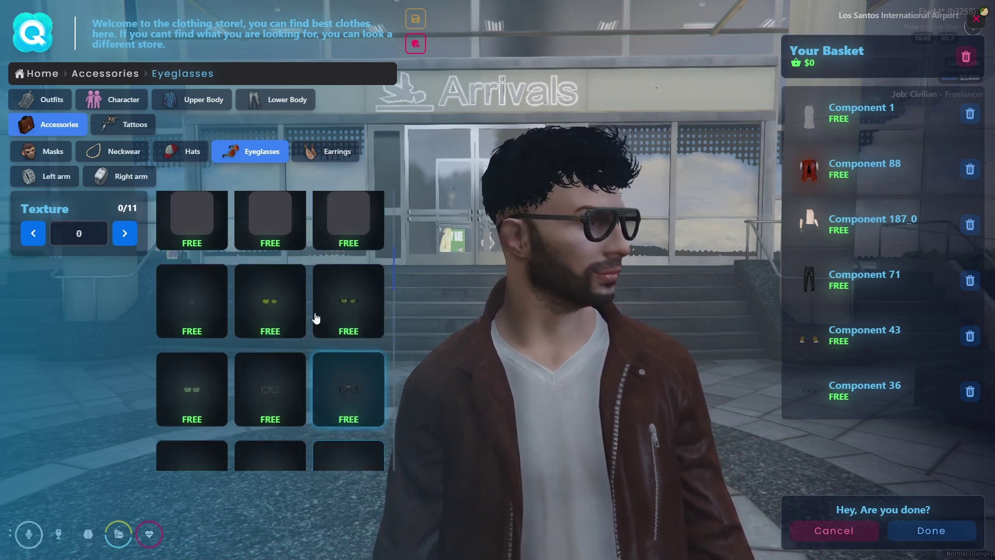
scroll(290, 332, "up", 10)
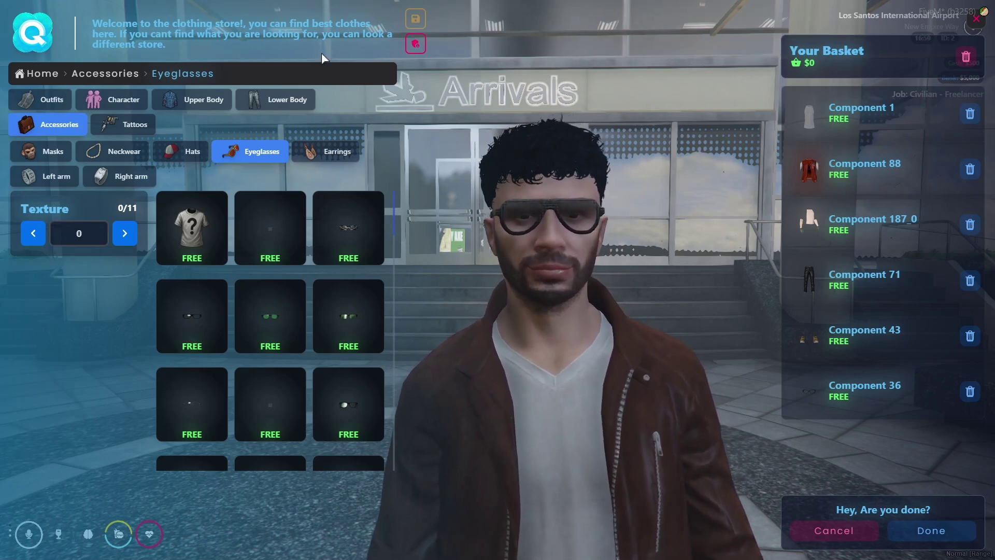
- Add the Left Arm Tiki Tower tattoo to the basket and preview Grim Rider
left_click(123, 125)
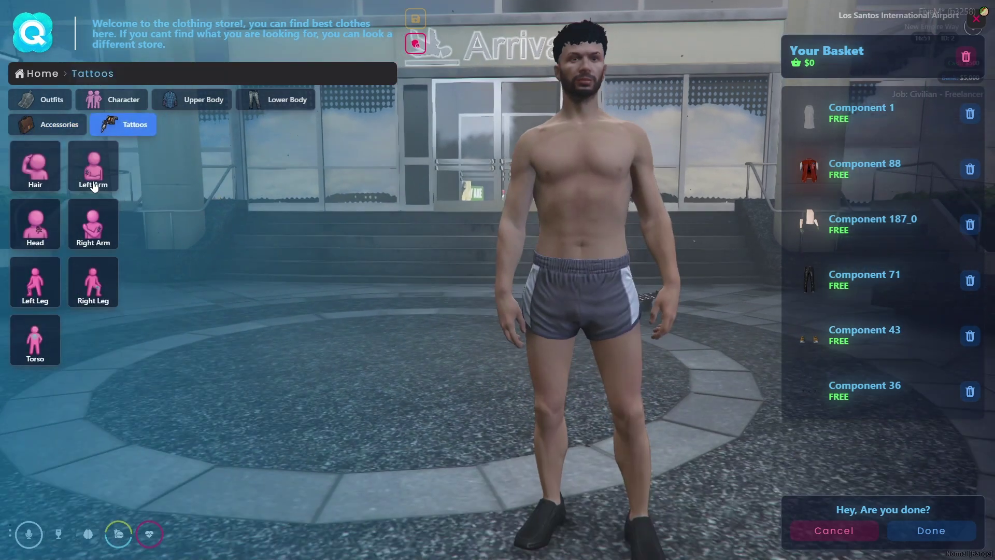
left_click(93, 166)
left_click(284, 222)
left_click(93, 224)
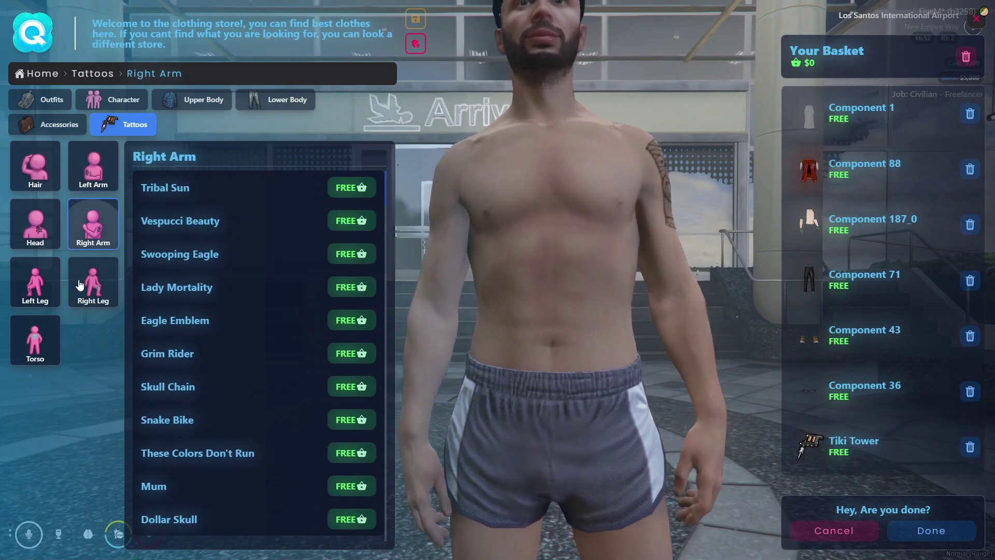
left_click(218, 354)
- Preview and then remove the Bombs Away, Parachute Belle and Pilot Skull torso tattoos
left_click(34, 339)
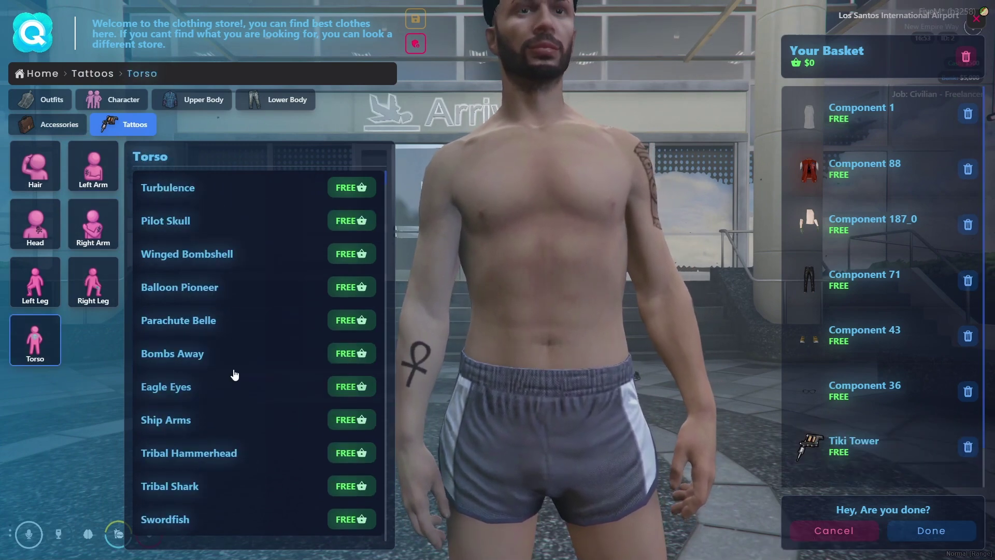
left_click(280, 353)
left_click(282, 321)
left_click(289, 233)
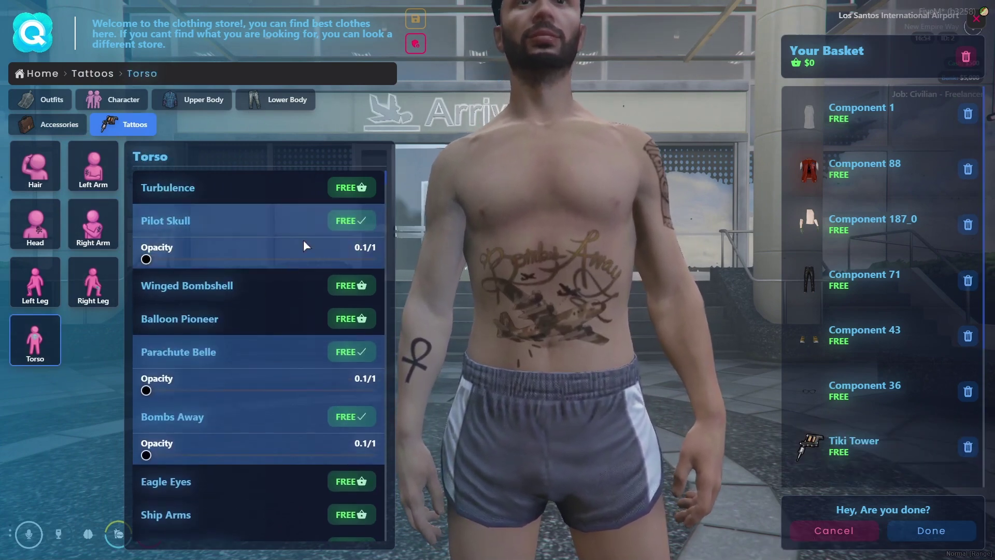
left_click(363, 226)
left_click(301, 388)
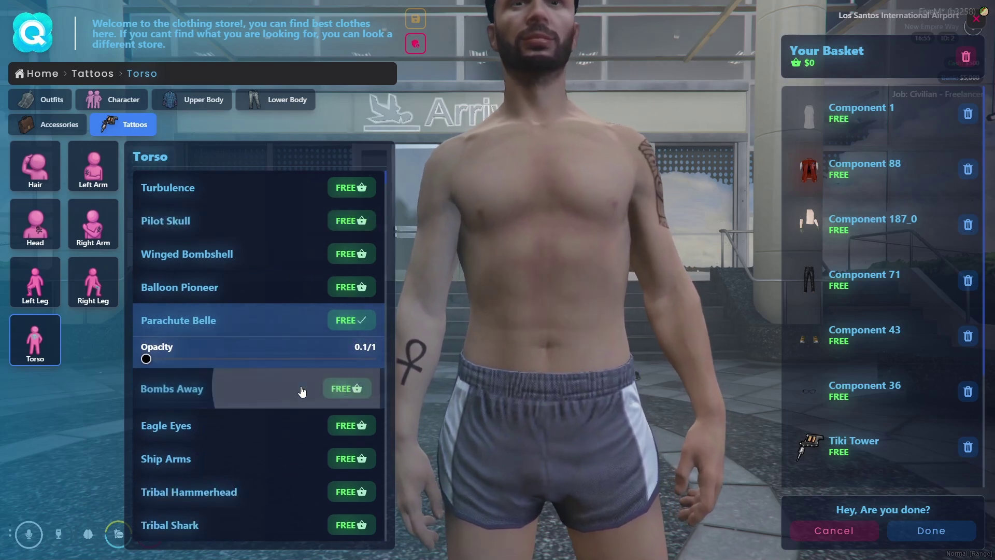
left_click(292, 326)
- Return to Outfits and look through the Character and Accessories sections
left_click(54, 102)
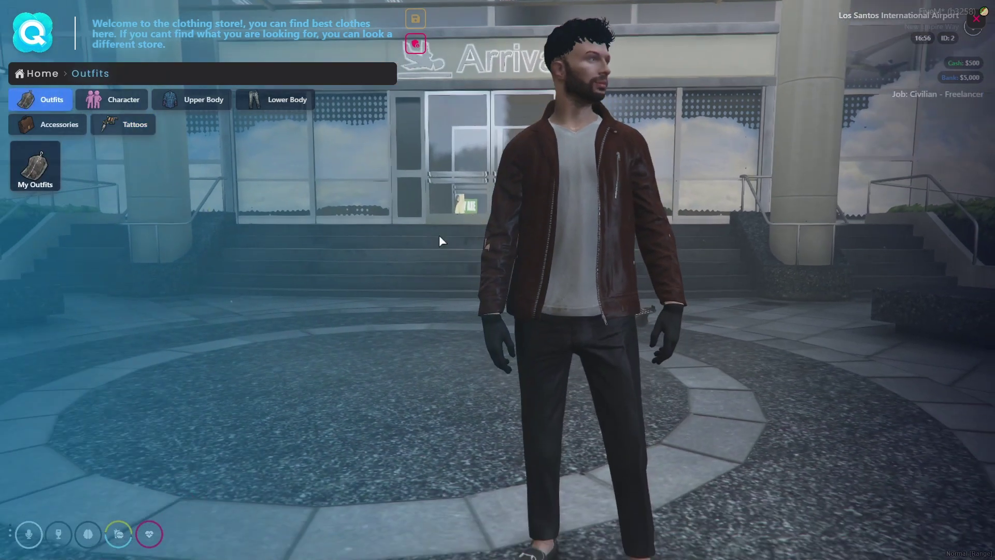
left_click(113, 99)
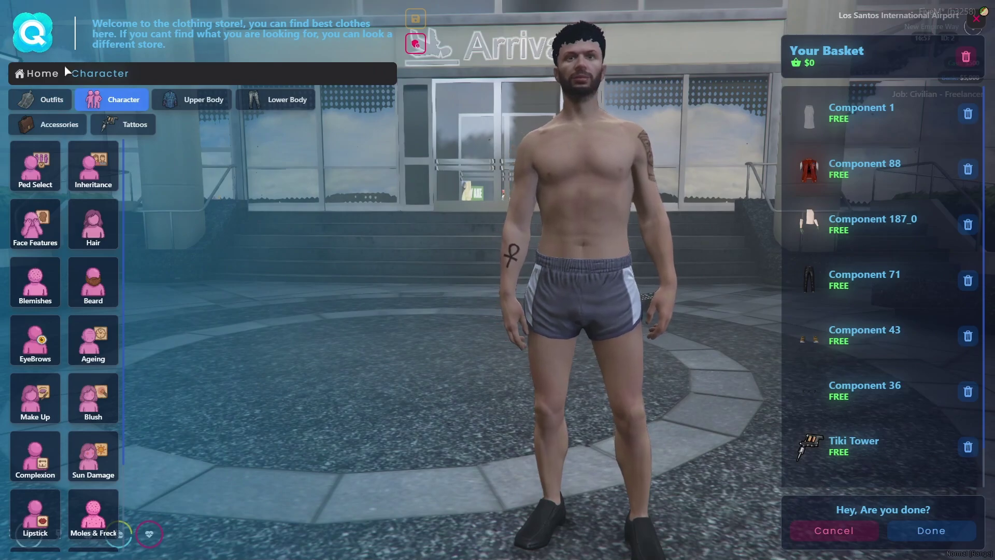
left_click(47, 124)
- Leave the menu, open the Suburban store menu, and browse priced Bags, Lower Body and Outfits
left_click(932, 531)
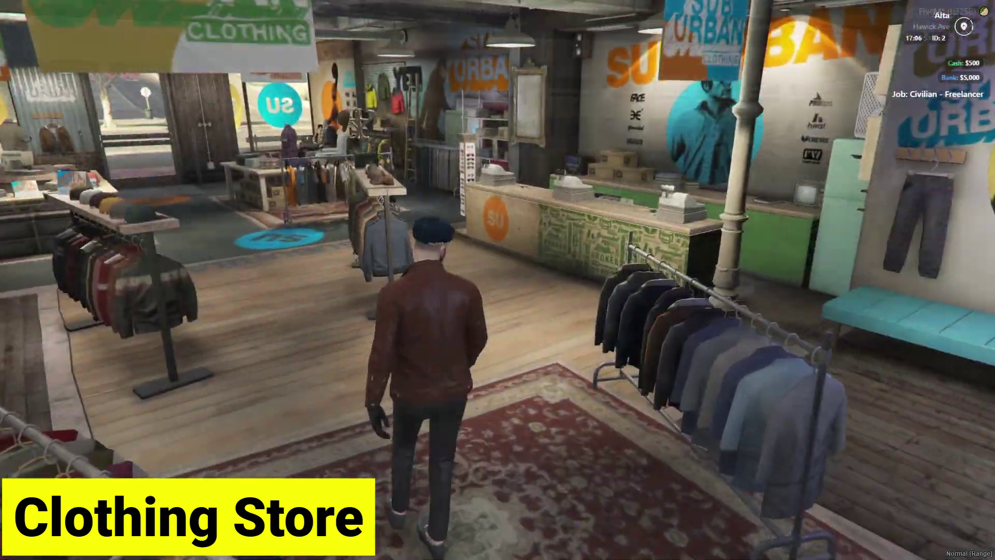
key("e")
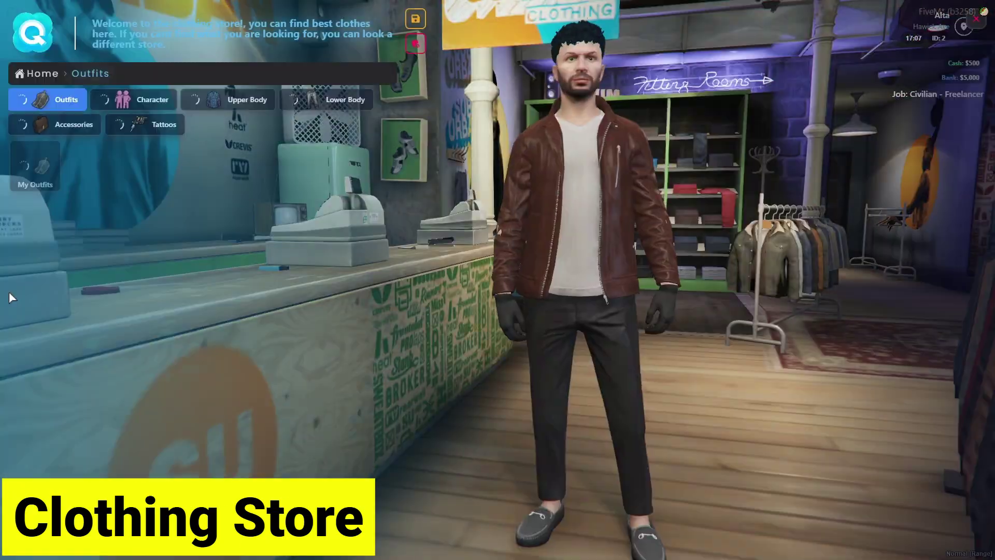
left_click(117, 100)
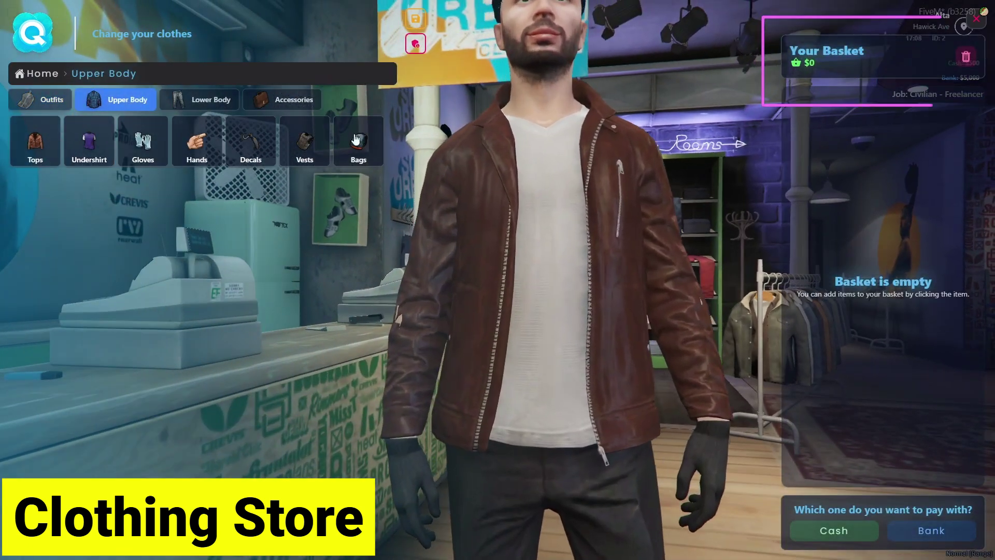
left_click(355, 140)
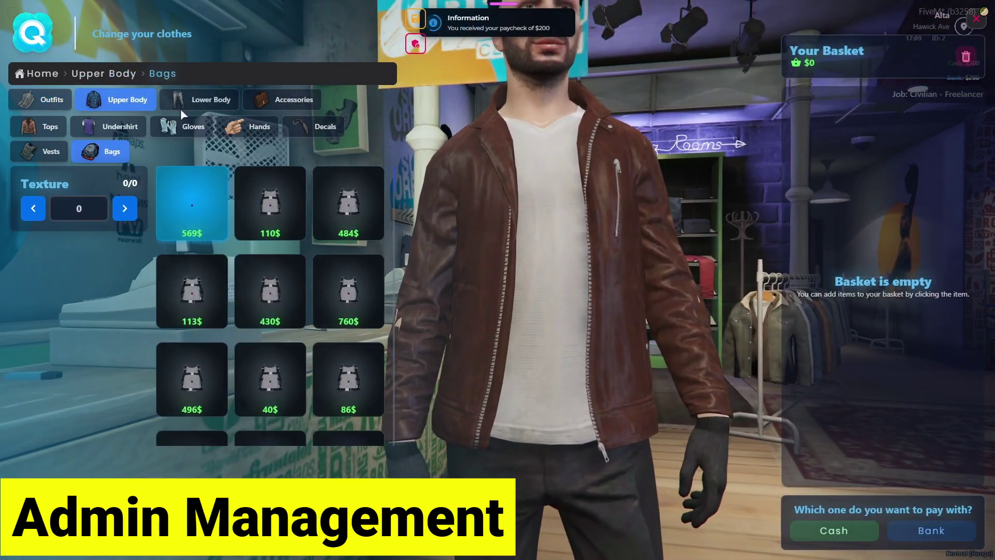
left_click(180, 104)
left_click(42, 100)
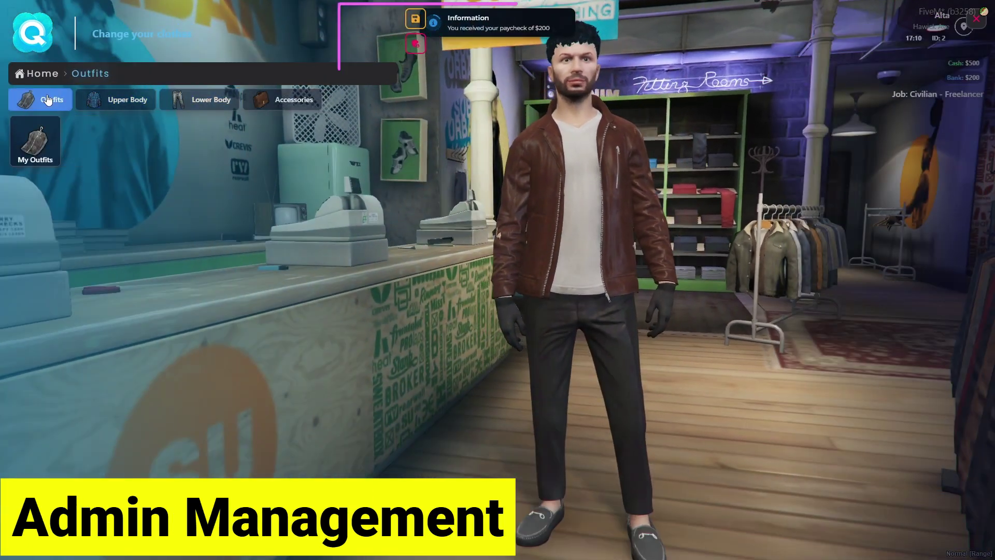
- Create a job outfit titled 'police' for LSPD at Cadet grade and save the current clothes
left_click(415, 45)
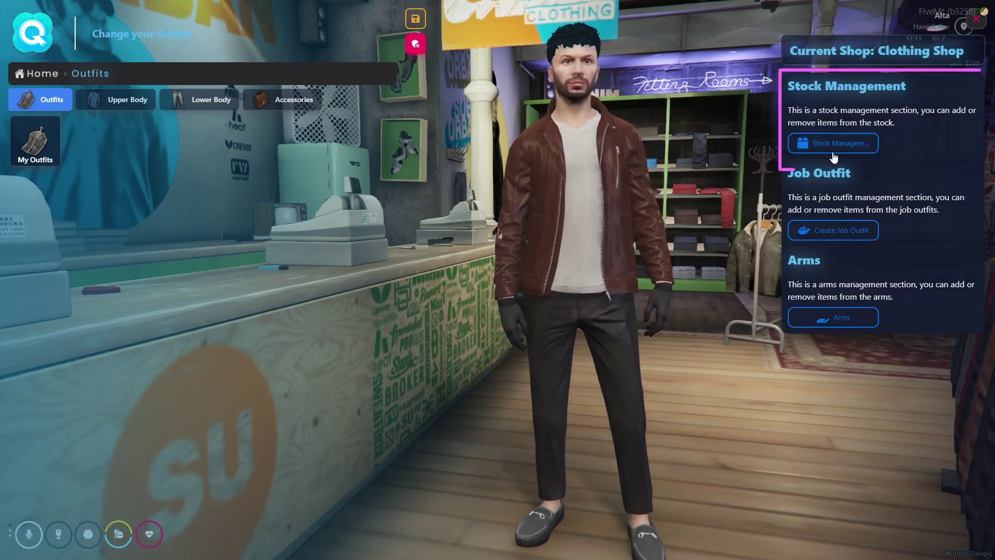
left_click(849, 233)
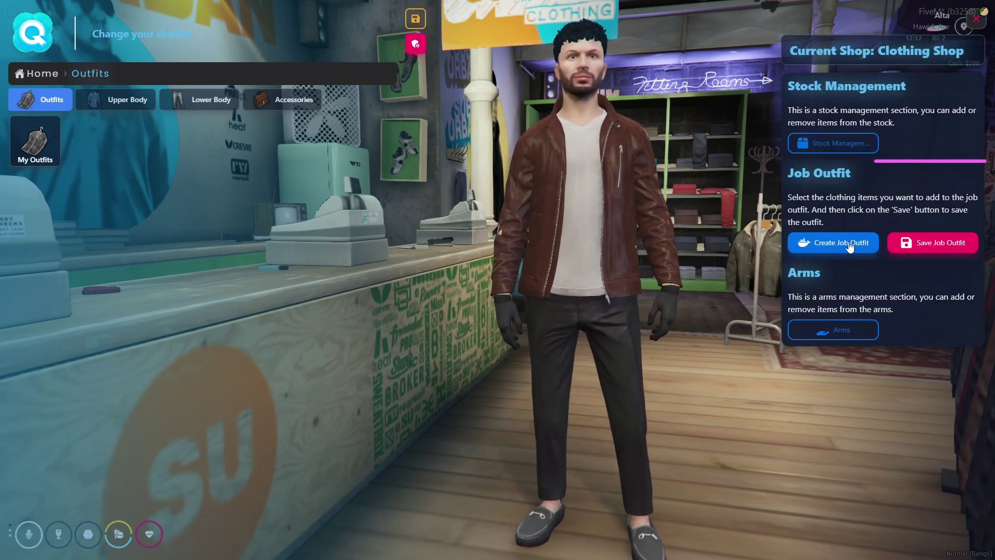
left_click(835, 329)
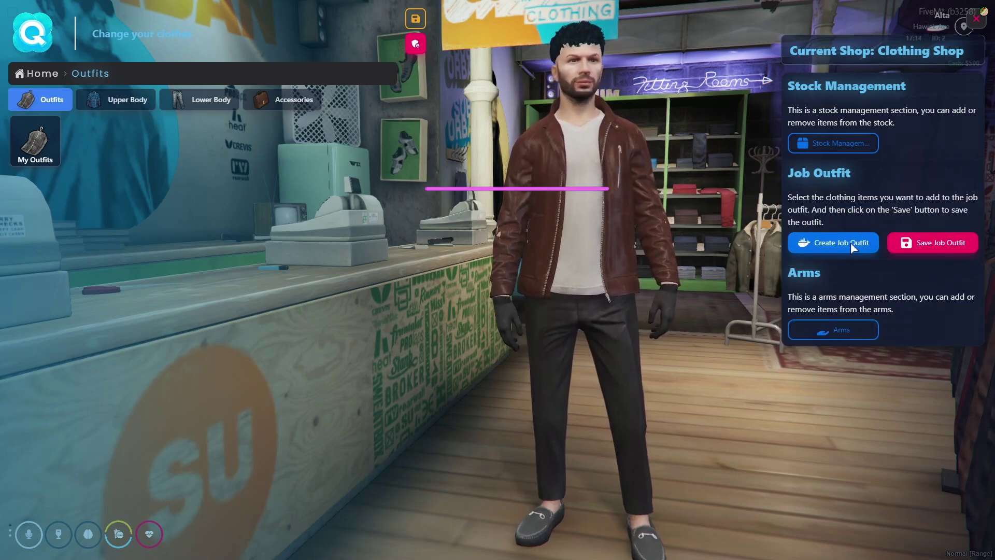
left_click(852, 243)
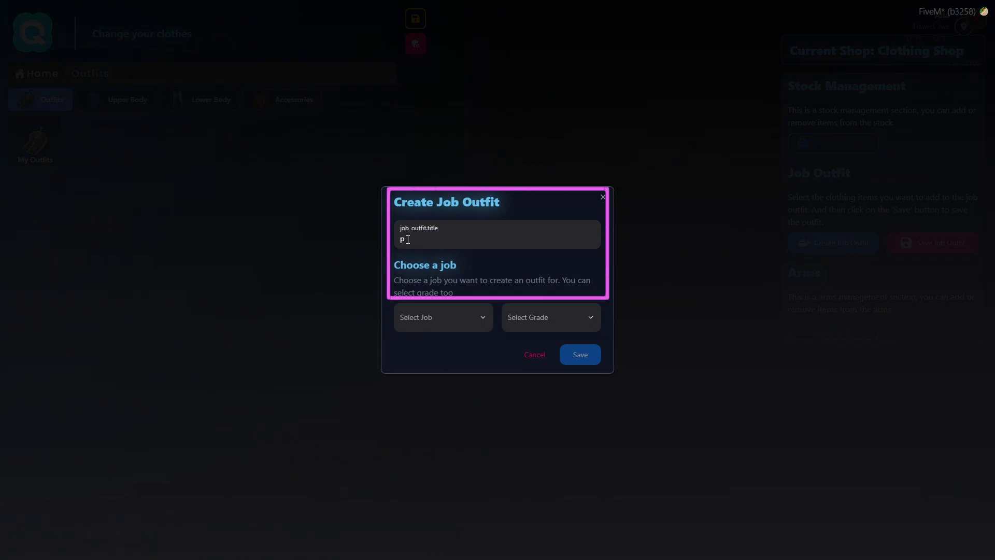
type("police")
left_click(460, 325)
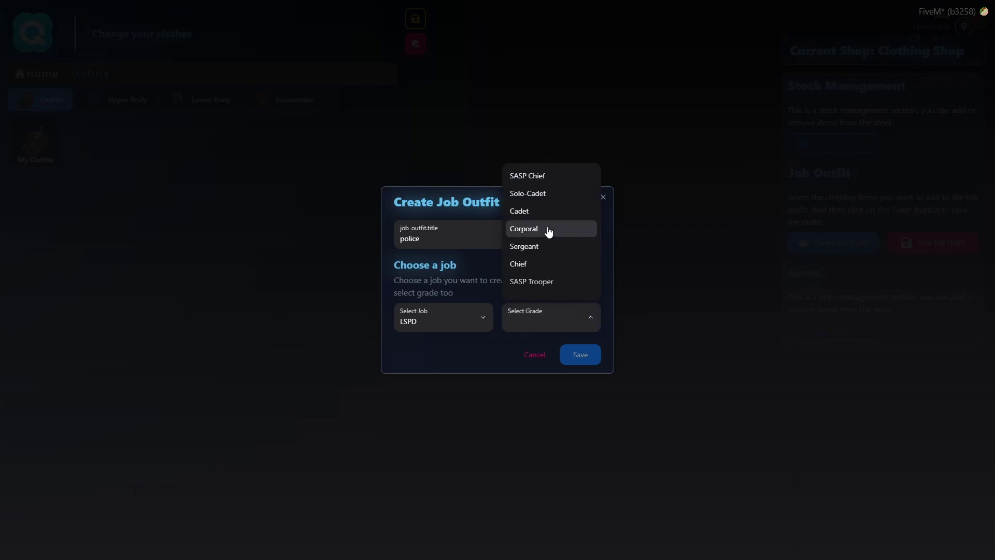
left_click(577, 355)
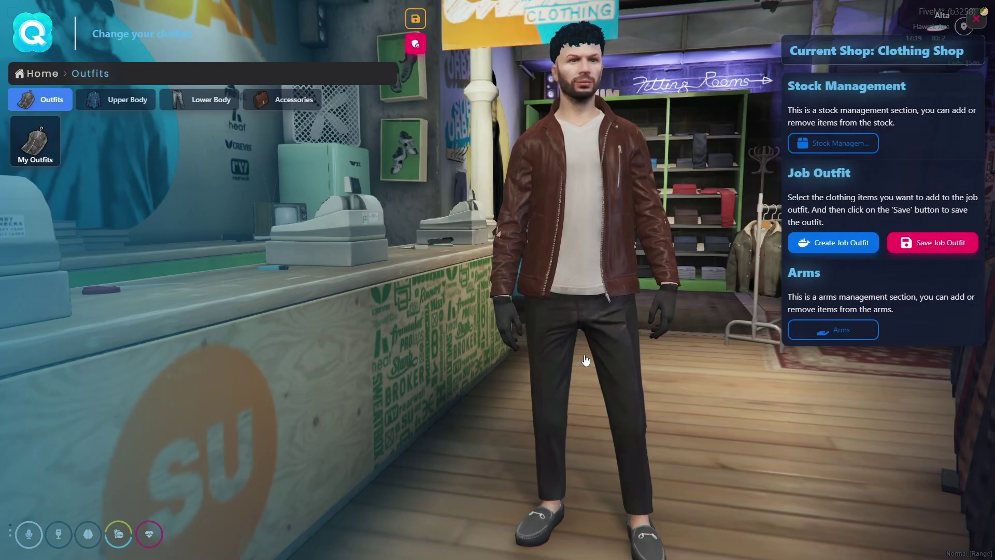
left_click(924, 252)
left_click(580, 355)
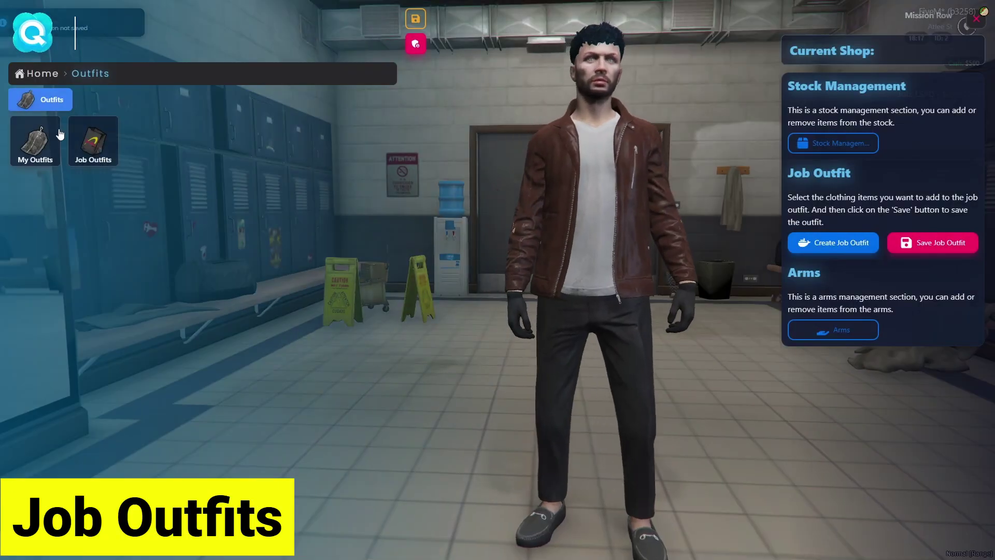
- Preview the saved police outfit from My Outfits, then close the menu
left_click(49, 162)
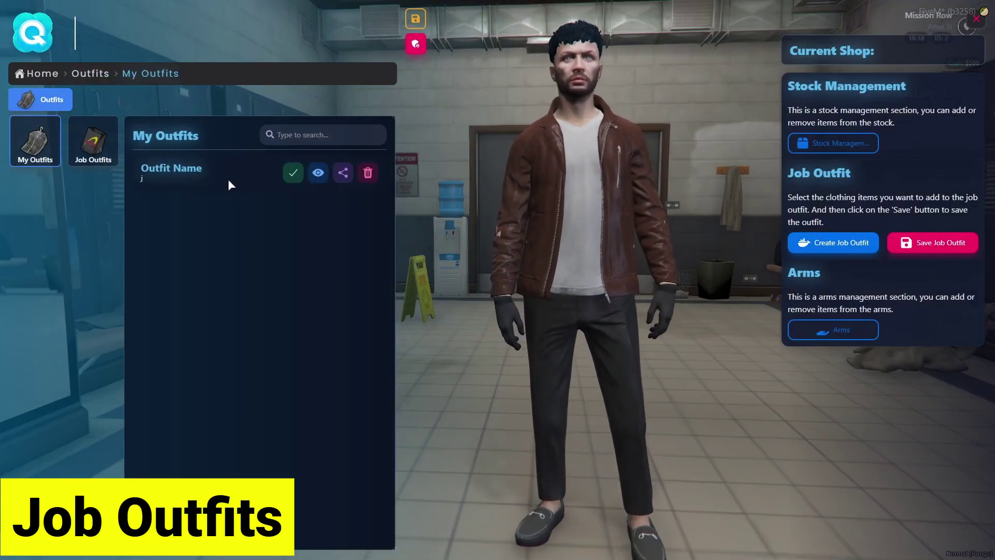
left_click(315, 173)
key("Escape")
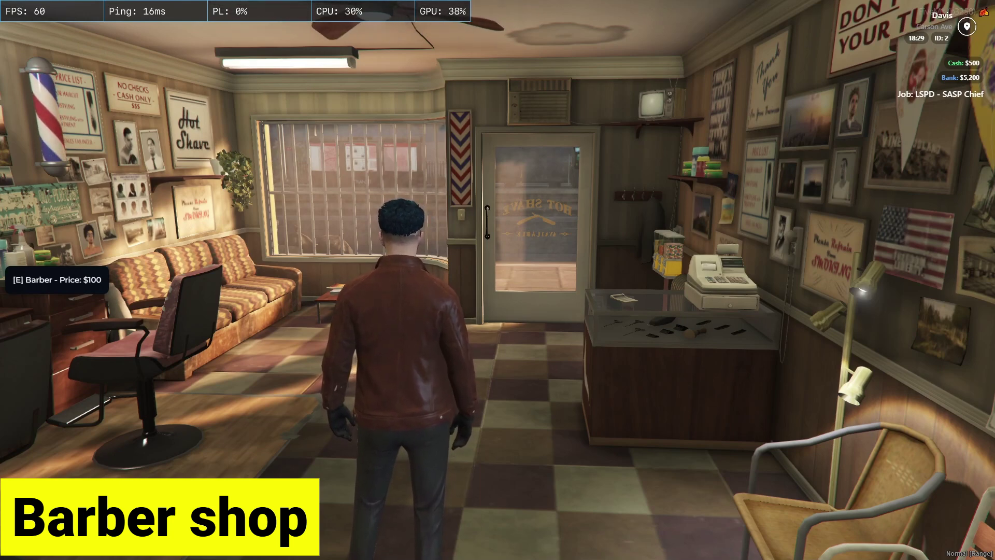
- At the barber, give the character the longer swept hairstyle in the second dark colour
key("e")
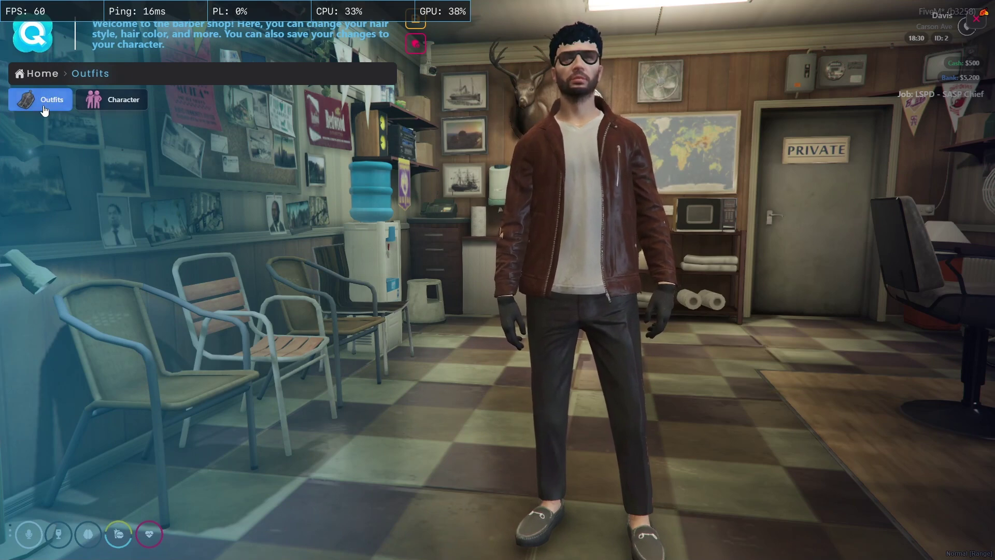
left_click(89, 102)
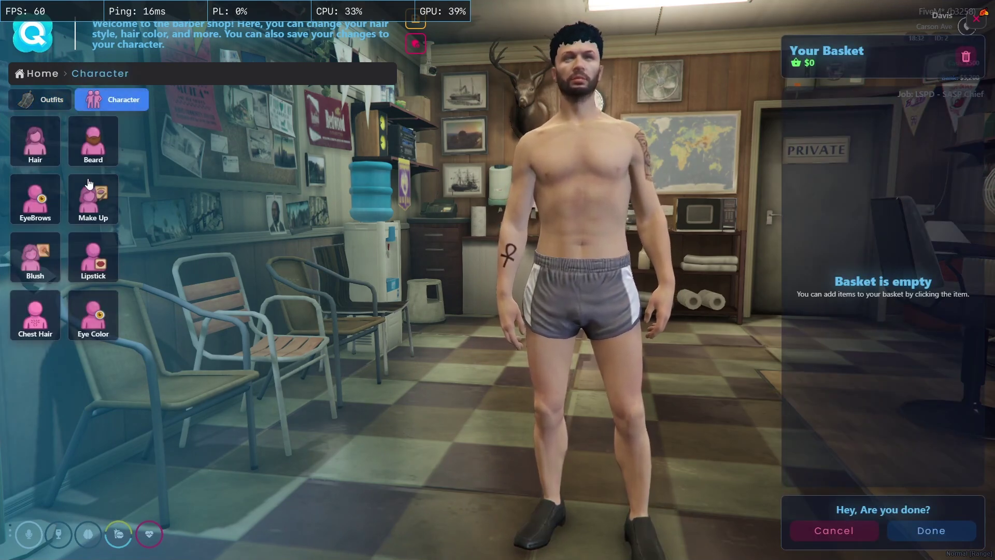
left_click(35, 156)
left_click(219, 232)
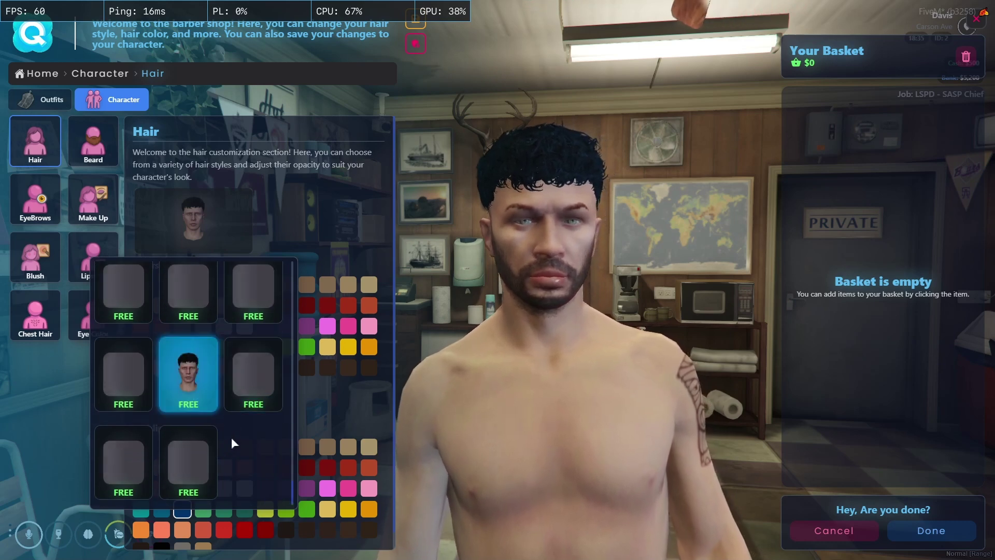
left_click(253, 373)
left_click(308, 235)
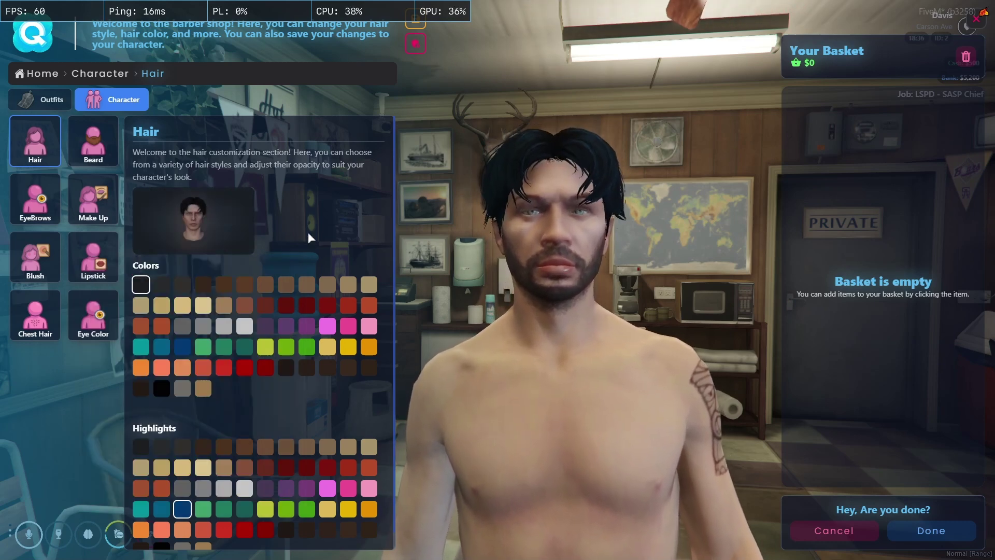
left_click(162, 284)
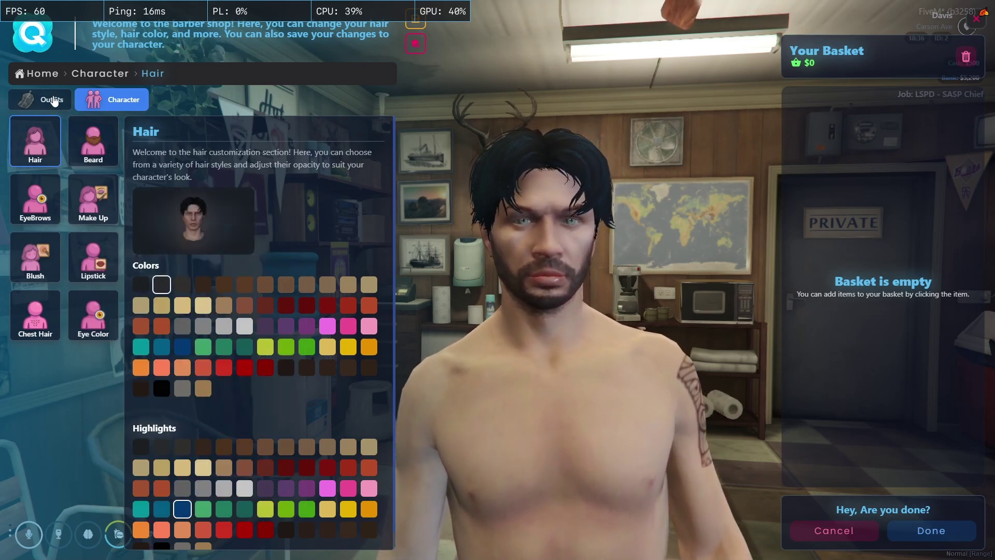
left_click(89, 156)
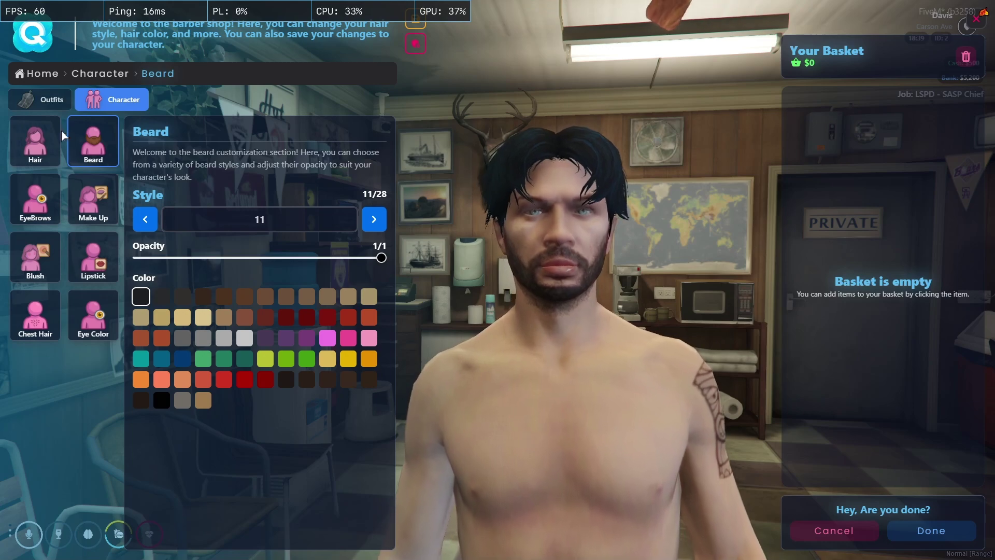
left_click(52, 150)
left_click(932, 530)
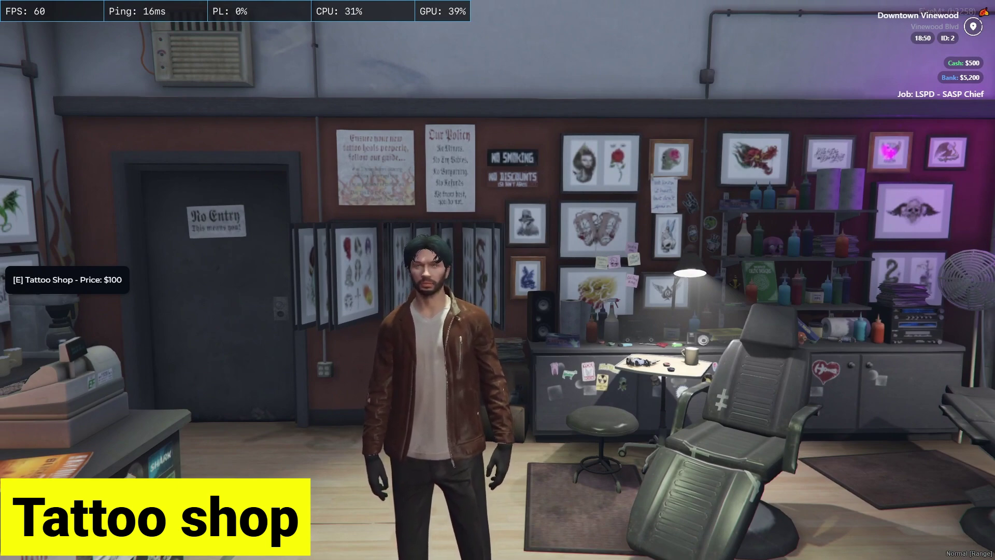
- In the tattoo shop, add the Eagle Emblem right-arm tattoo and darken its opacity
key("e")
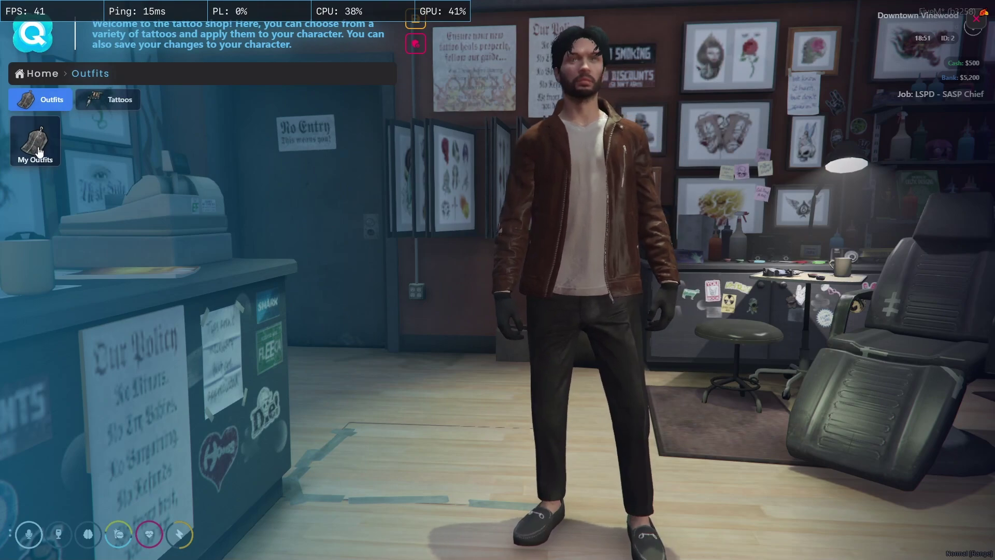
left_click(100, 106)
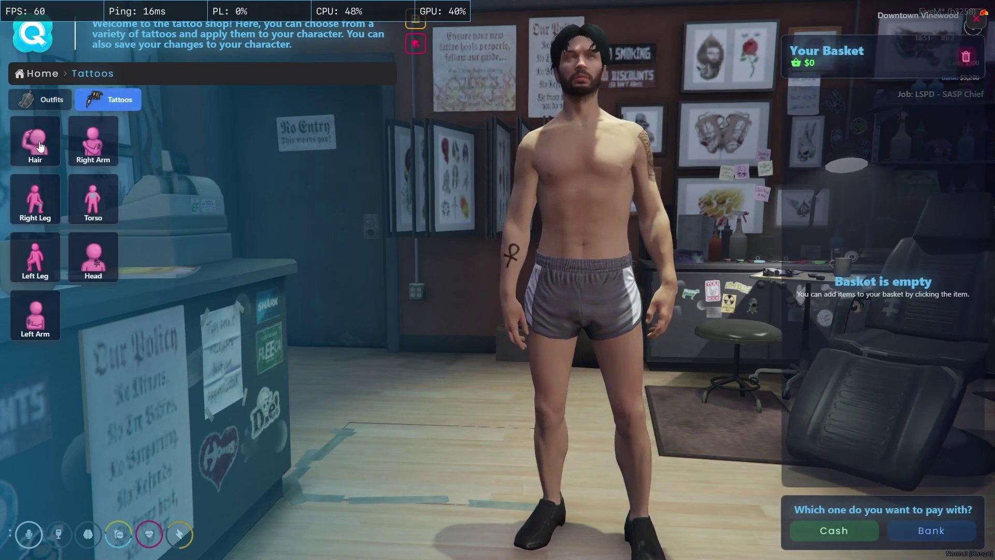
left_click(96, 153)
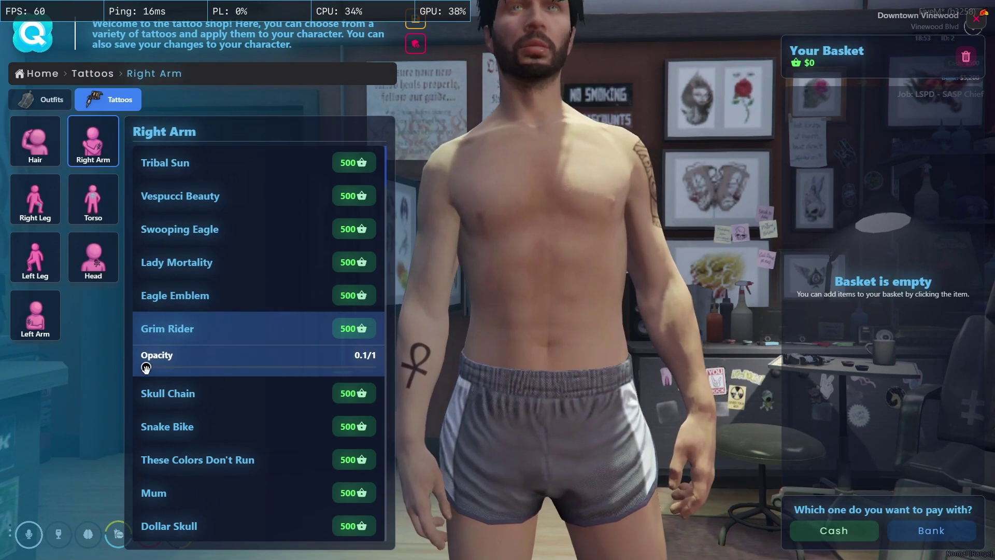
left_click_drag(145, 368, 50, 387)
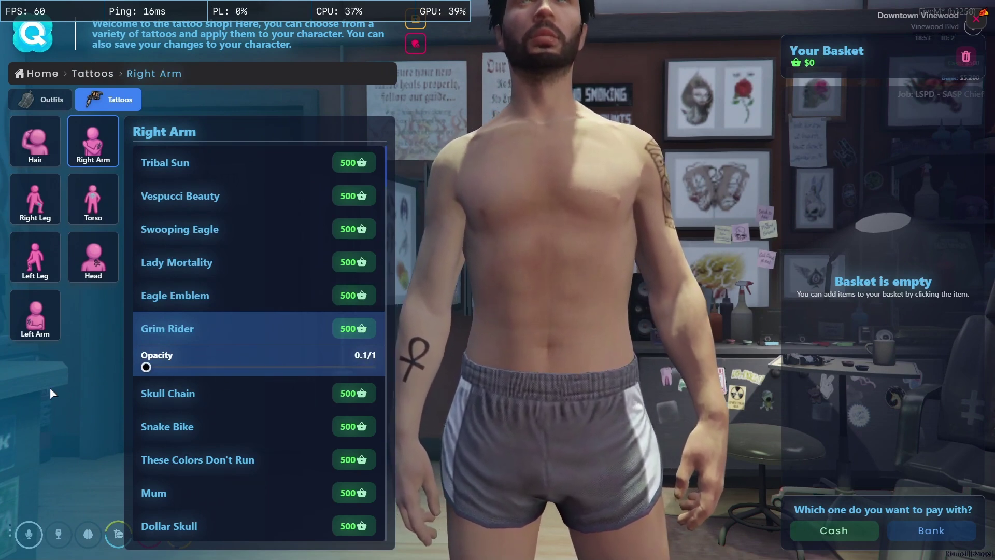
left_click(154, 296)
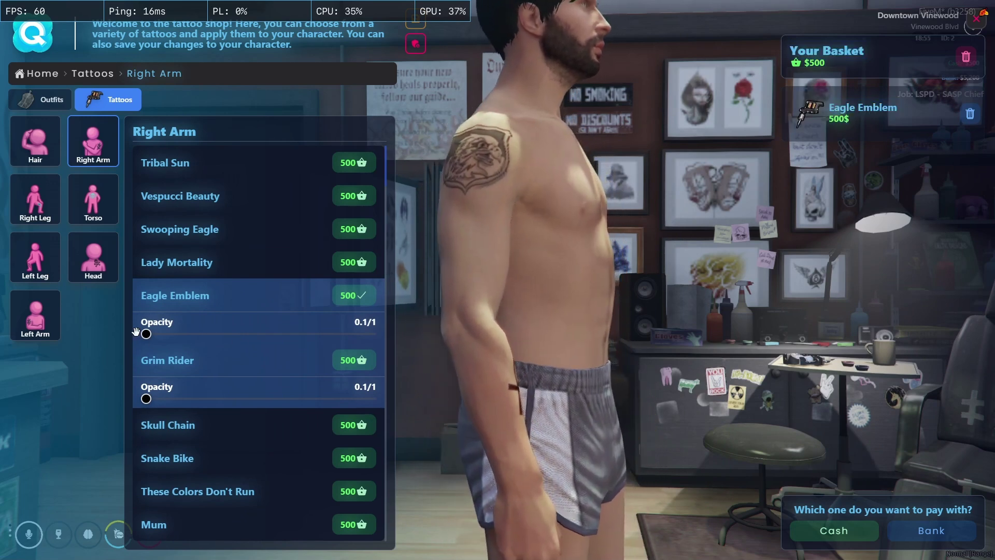
left_click_drag(146, 334, 177, 335)
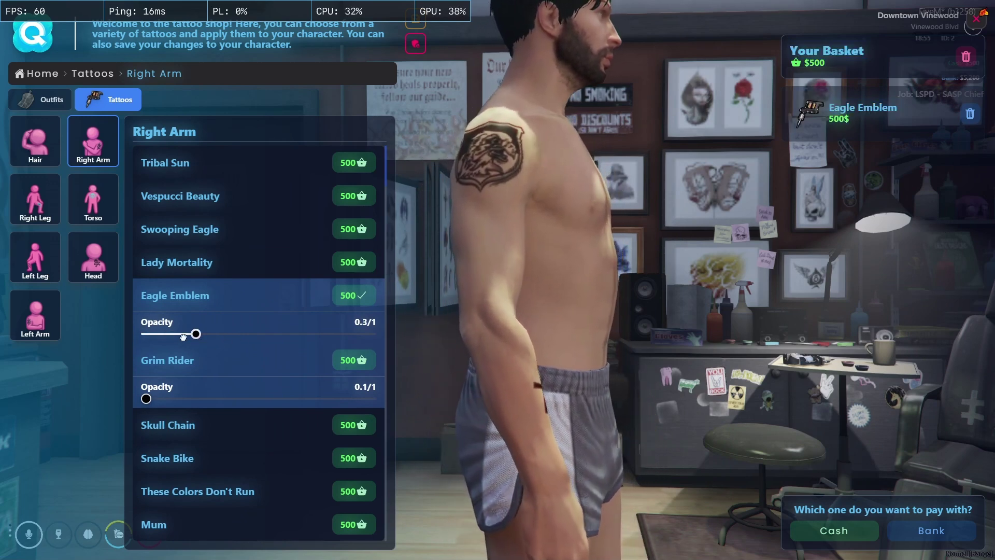
- Add the darkened Web Rider torso tattoo and pay the $1000 total by bank
left_click(93, 199)
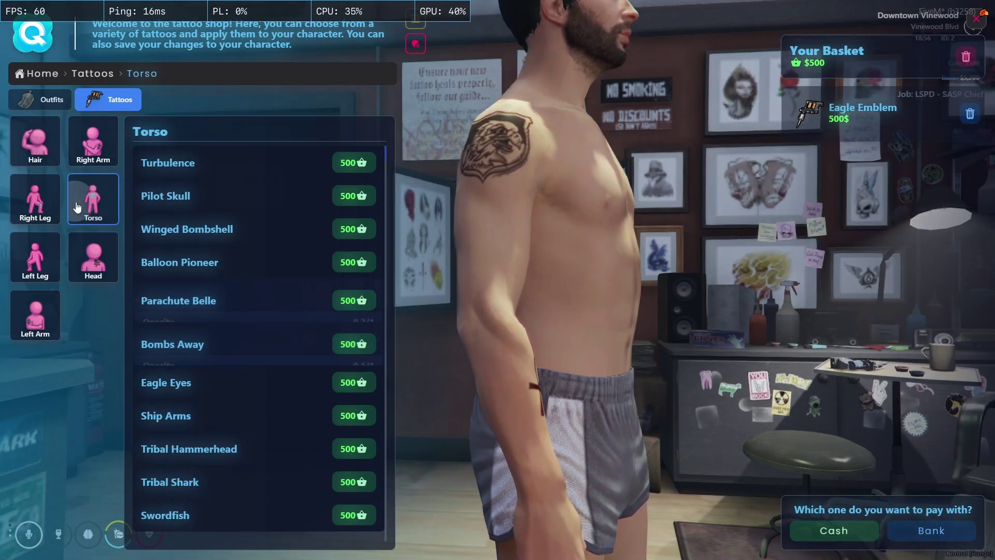
scroll(171, 286, "down", 5)
left_click(176, 316)
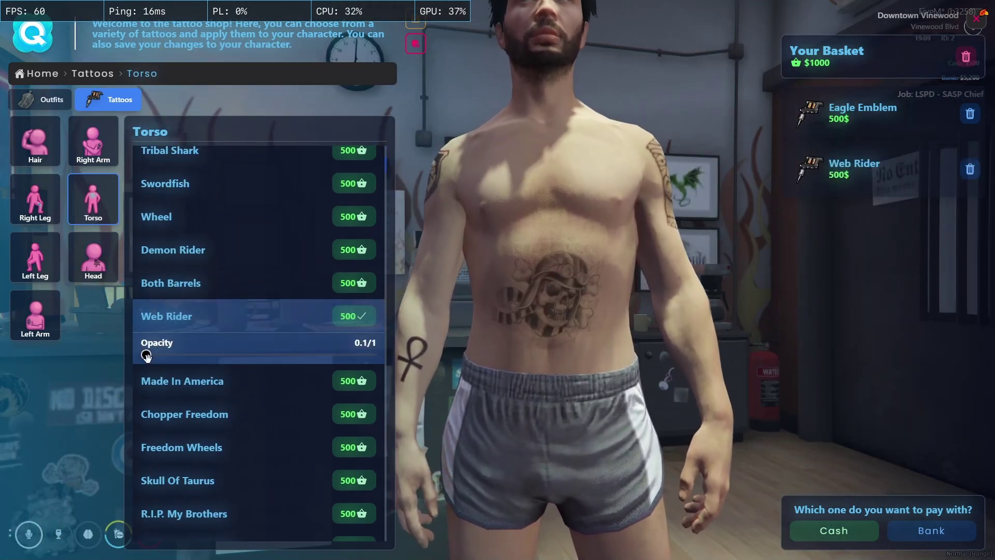
left_click_drag(145, 355, 196, 349)
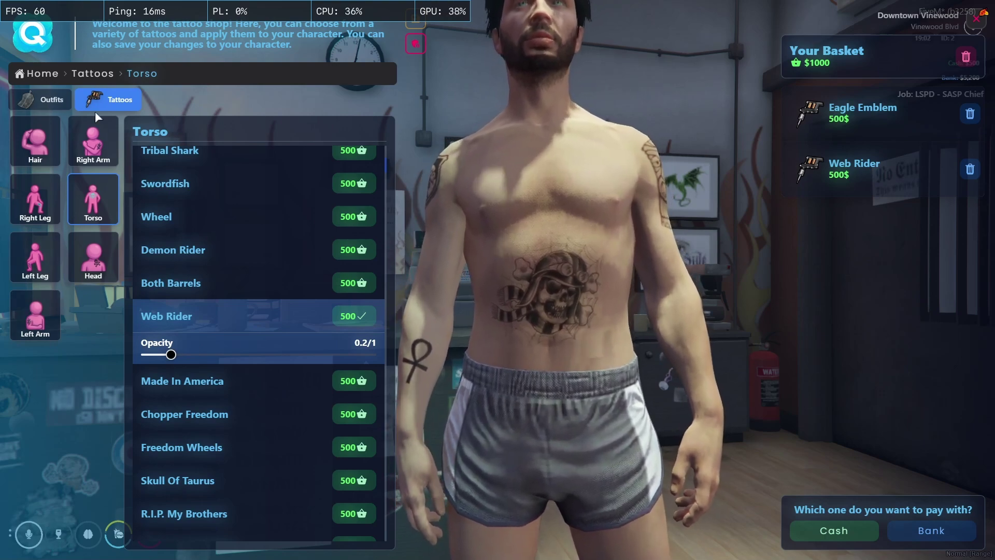
left_click(109, 101)
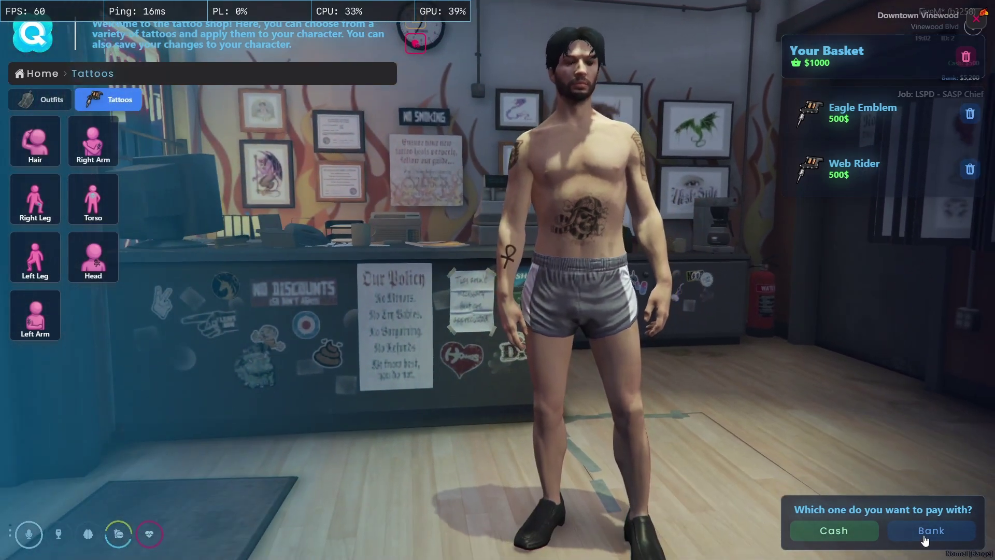
left_click(911, 529)
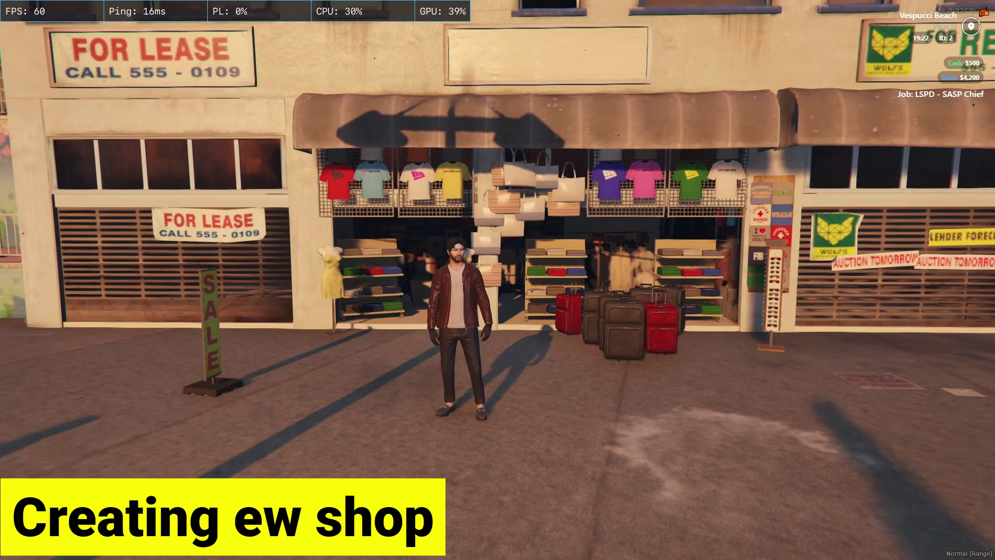
- Run /create_shop and confirm a new Mask-type shop named 'Mask Shop' with its map blip
type("w")
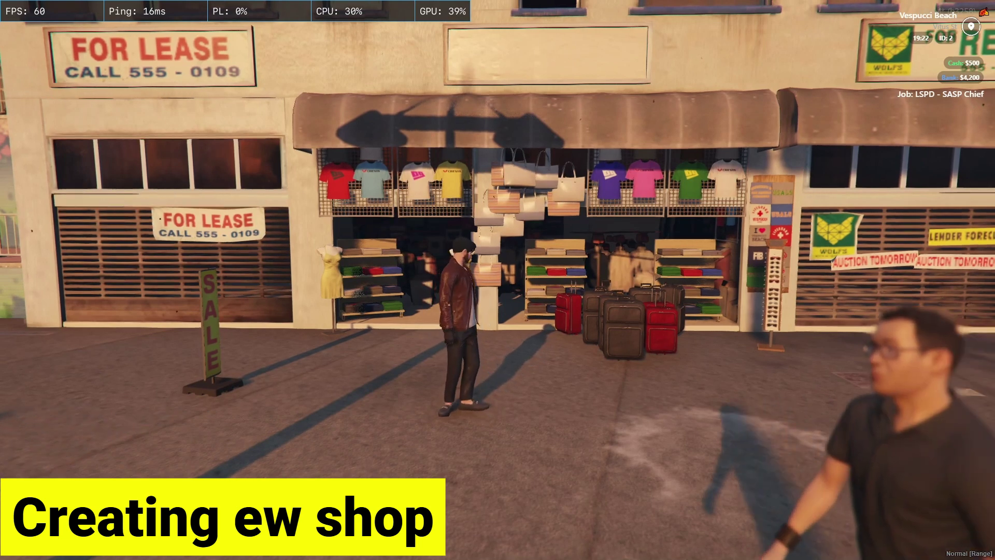
type("t/")
type("create_shop")
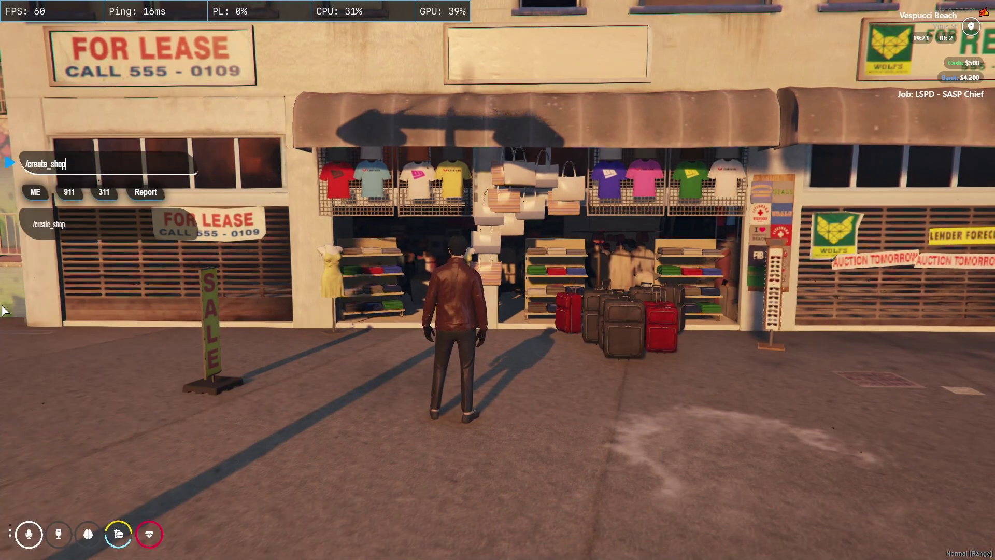
key("Return")
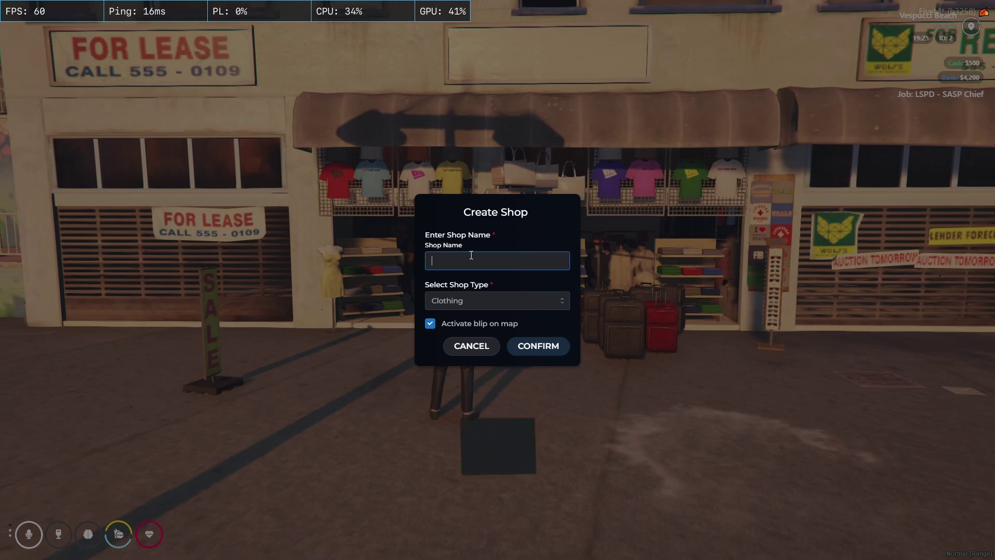
type("M")
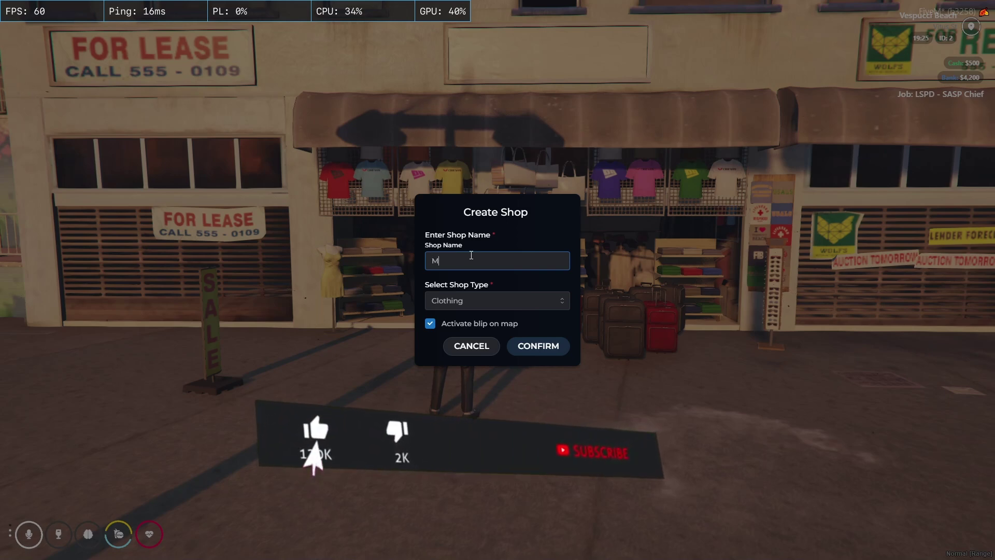
type("ask Sh")
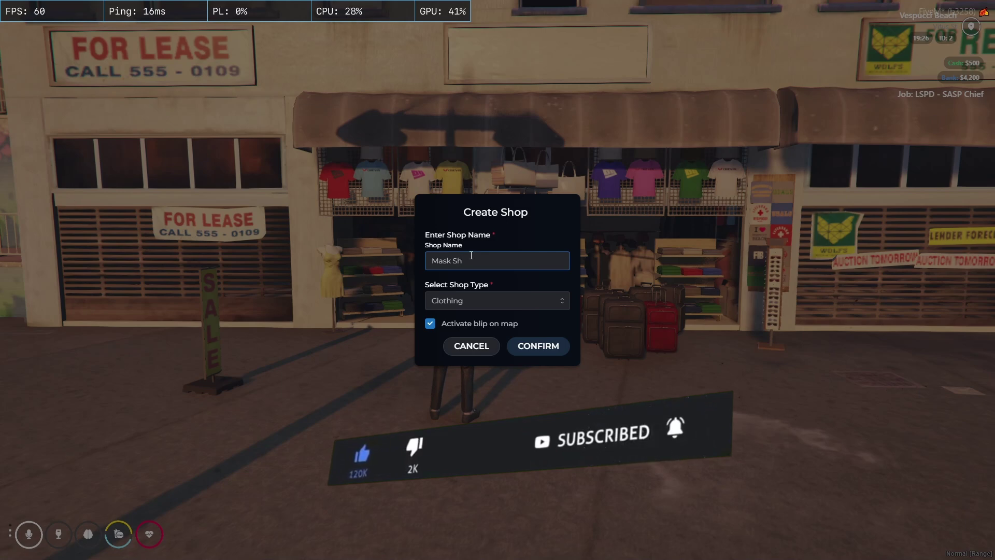
key("BackSpace")
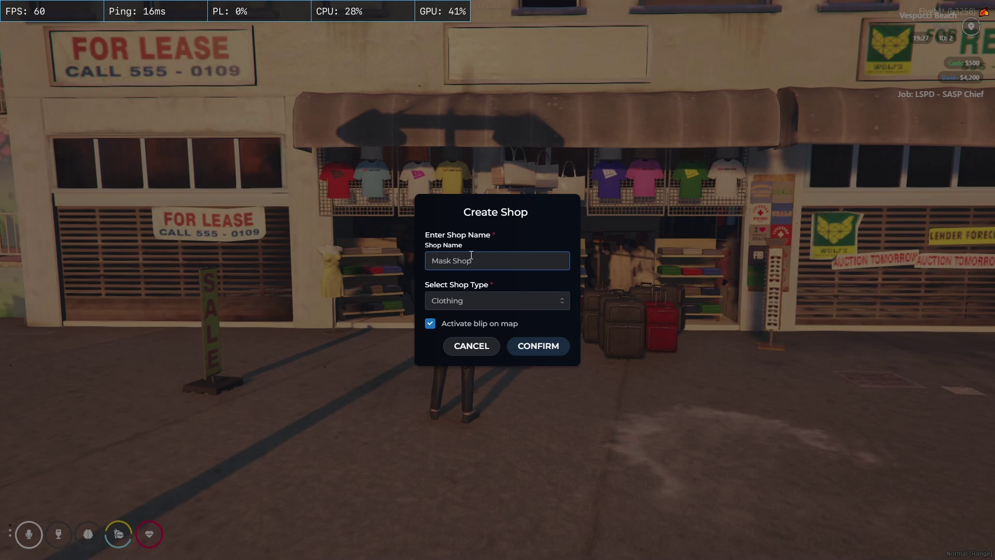
left_click(427, 327)
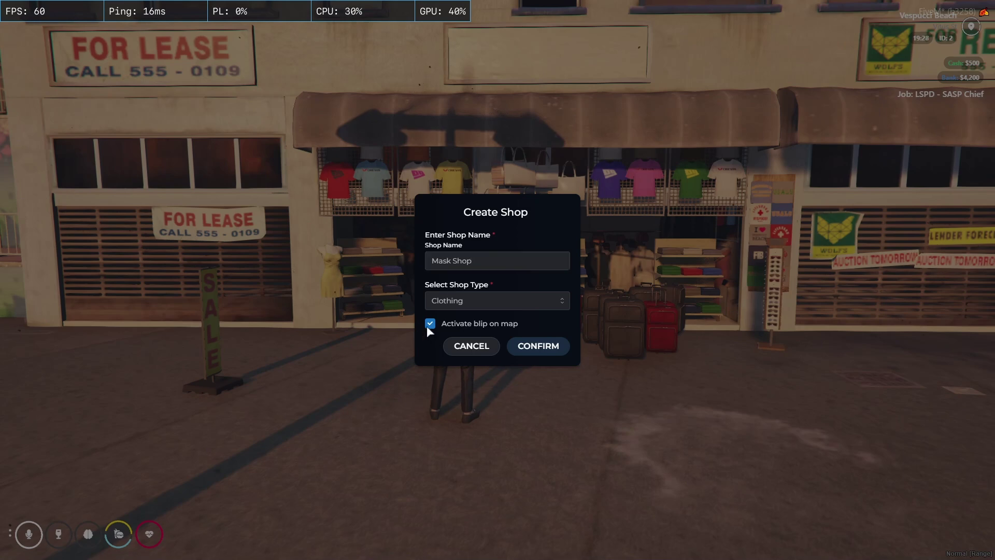
left_click(488, 301)
left_click(455, 404)
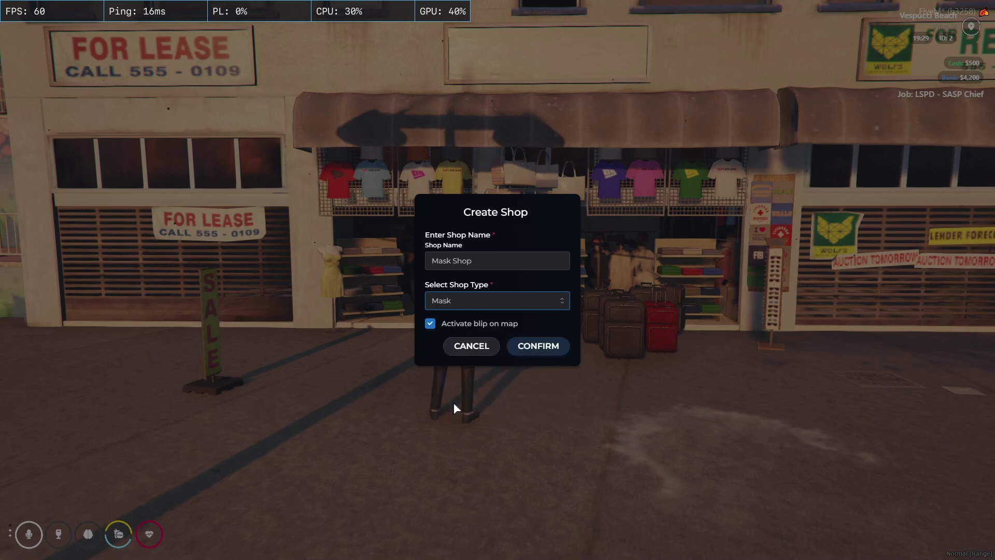
left_click(534, 348)
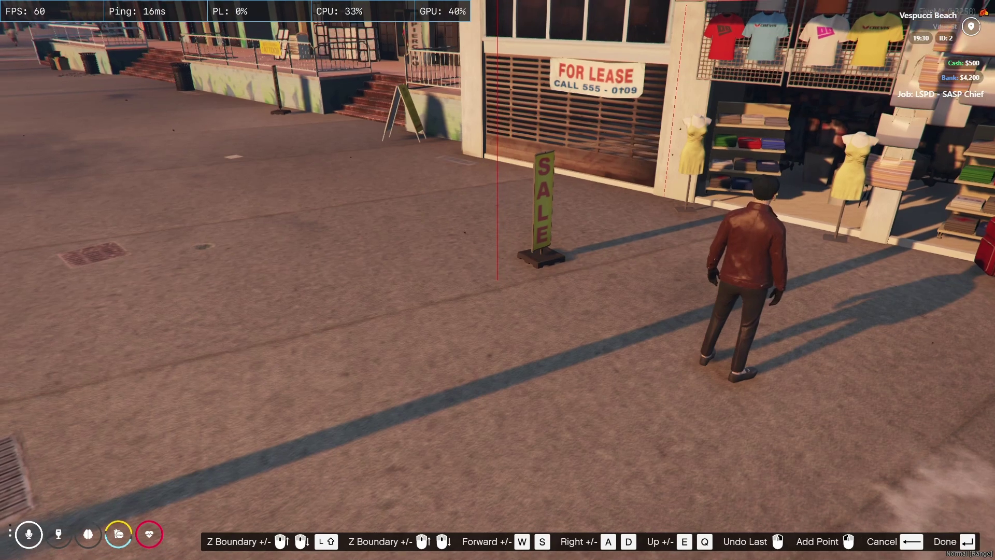
- Place the Mask Shop zone over the Vespucci Beach storefront and pavement, then walk up to the shop
key("w")
key("w")
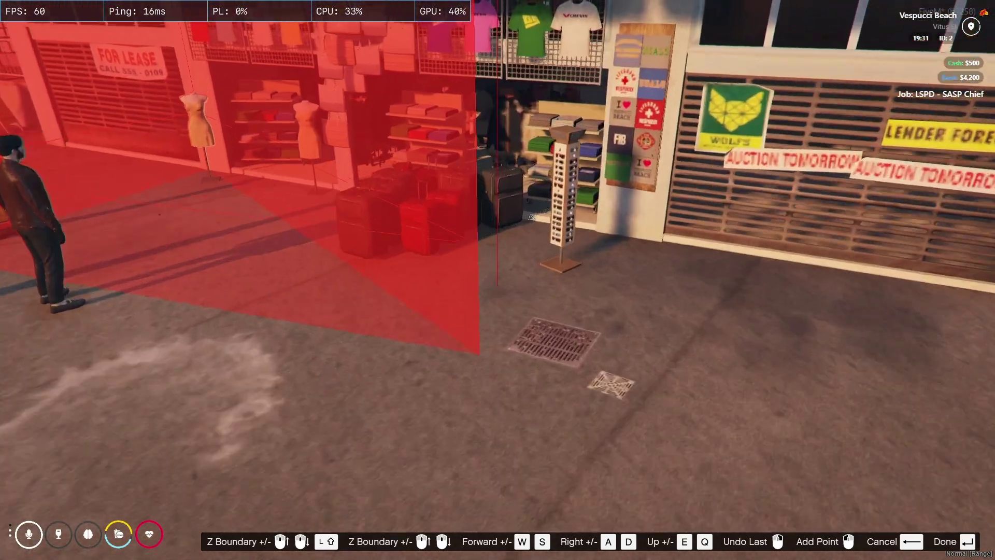
key("s")
key("a")
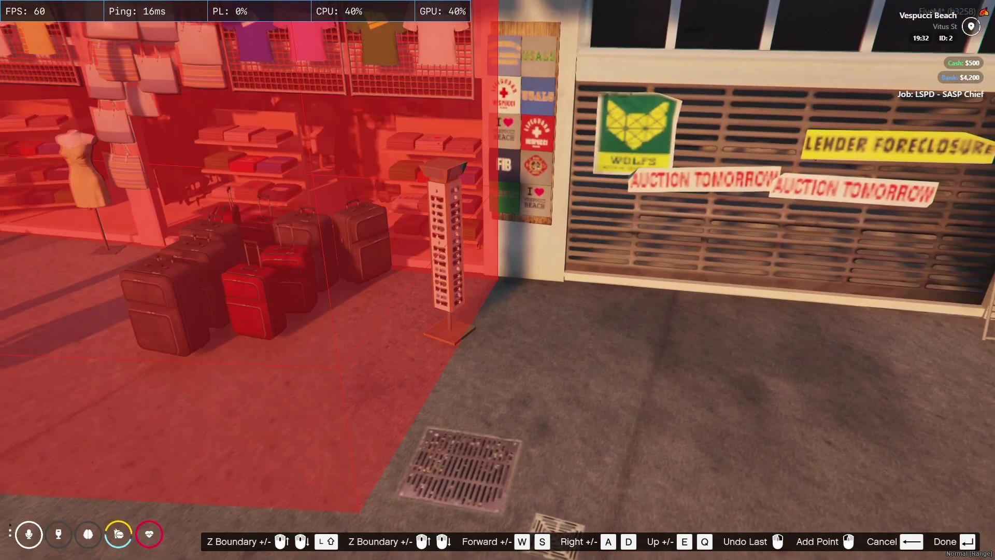
key("w")
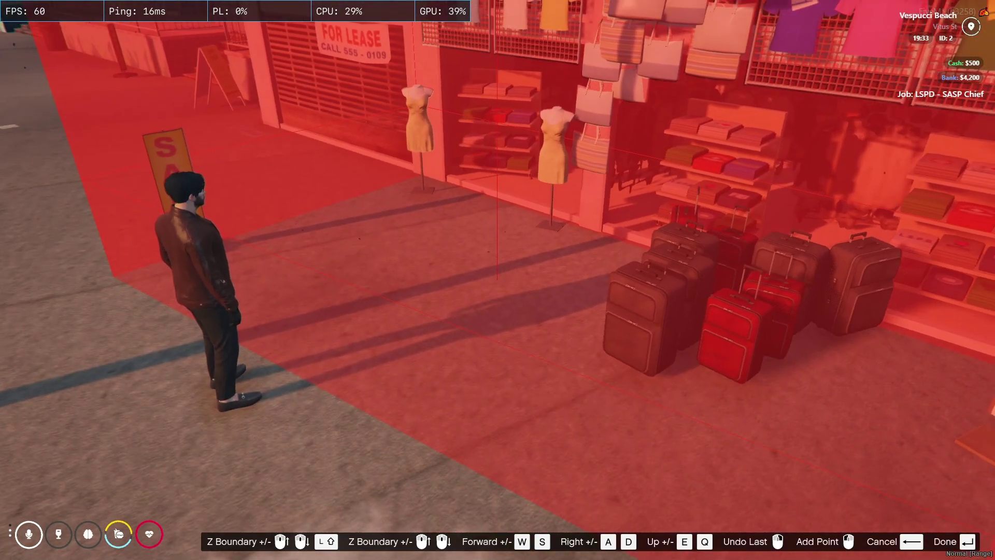
key("Return")
key("w")
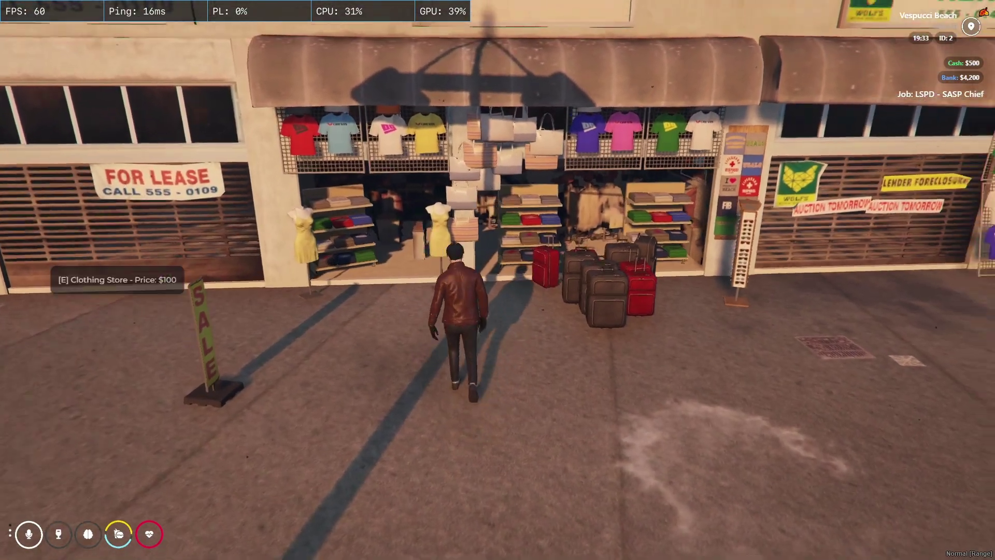
key("e")
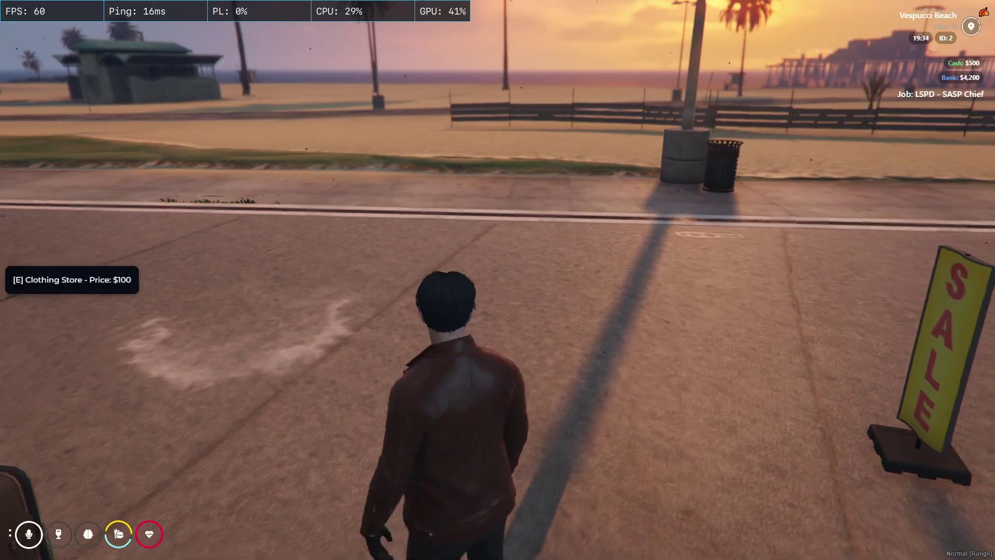